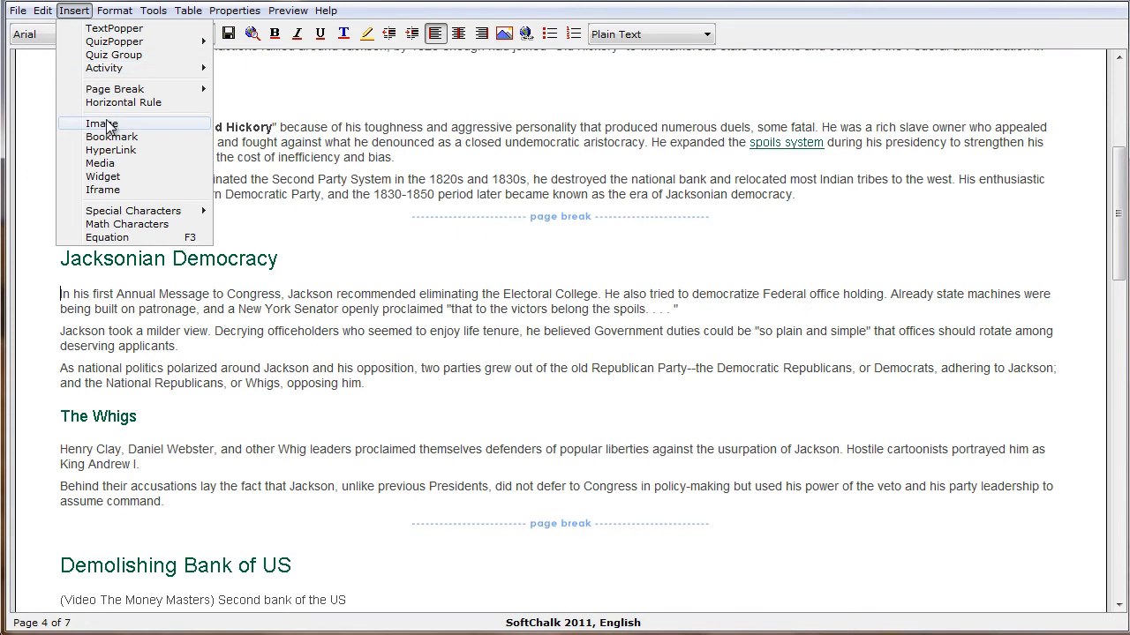
# Start inserting an image at the beginning of the Jacksonian Democracy text and browse from the Desktop to the DataFiles Pictures folder
pyautogui.click(102, 124)
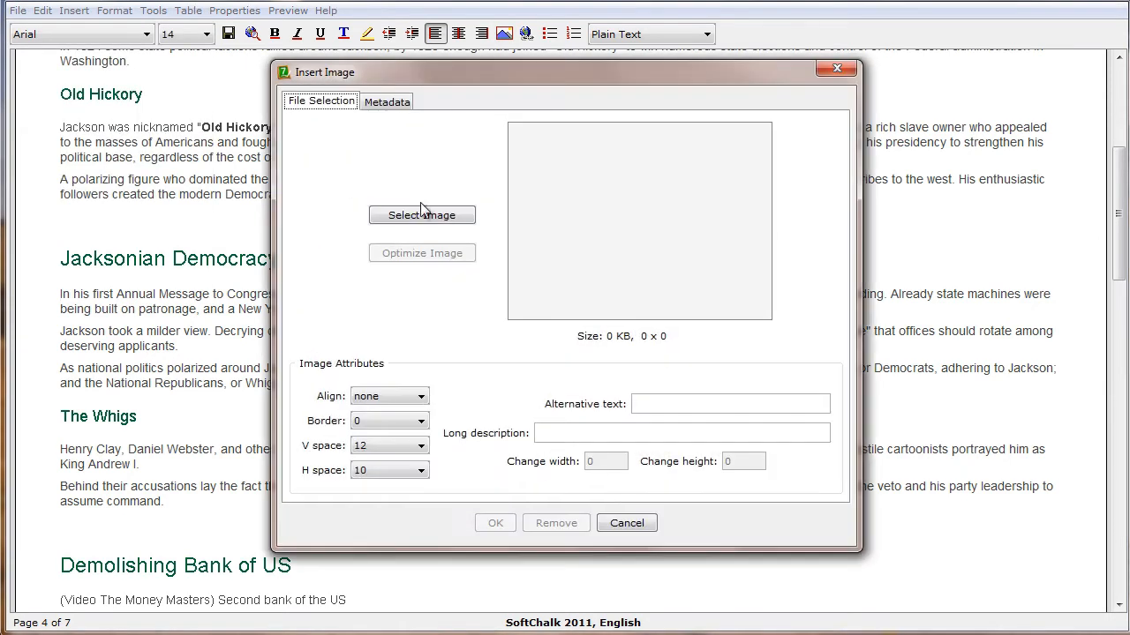
pyautogui.click(444, 220)
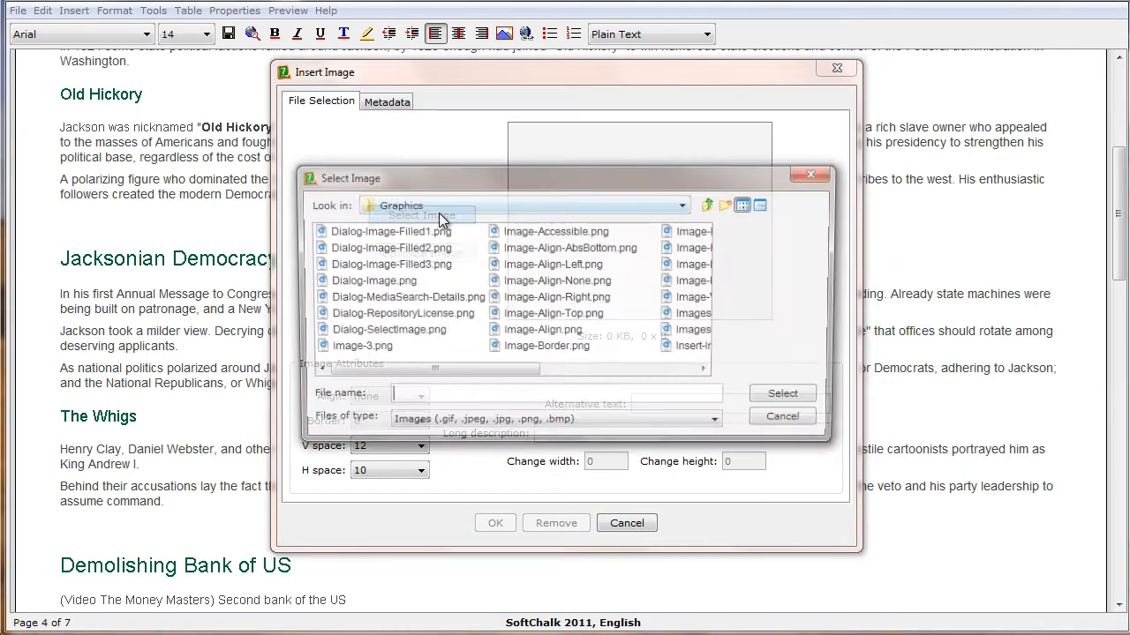
pyautogui.click(439, 205)
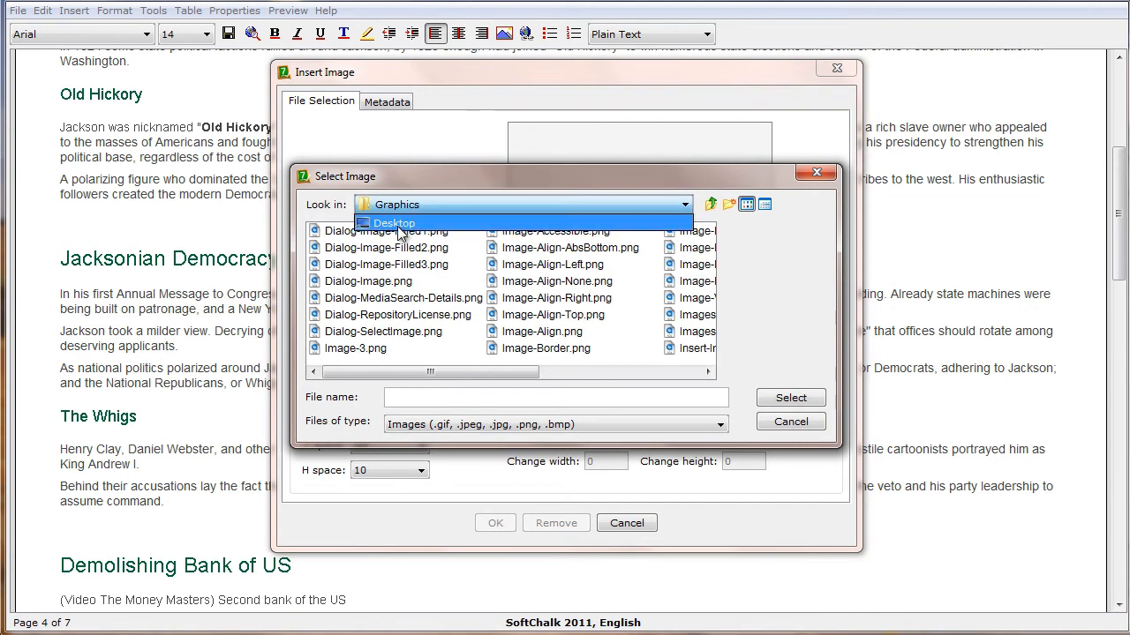
pyautogui.click(401, 223)
pyautogui.doubleClick(354, 315)
pyautogui.click(351, 332)
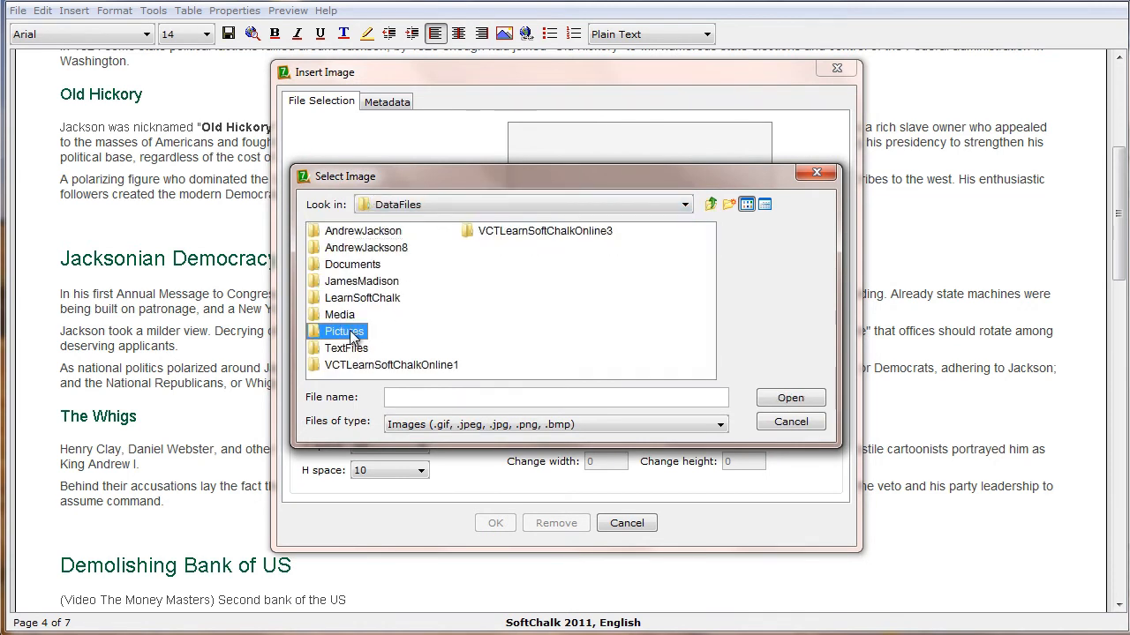
pyautogui.doubleClick(351, 333)
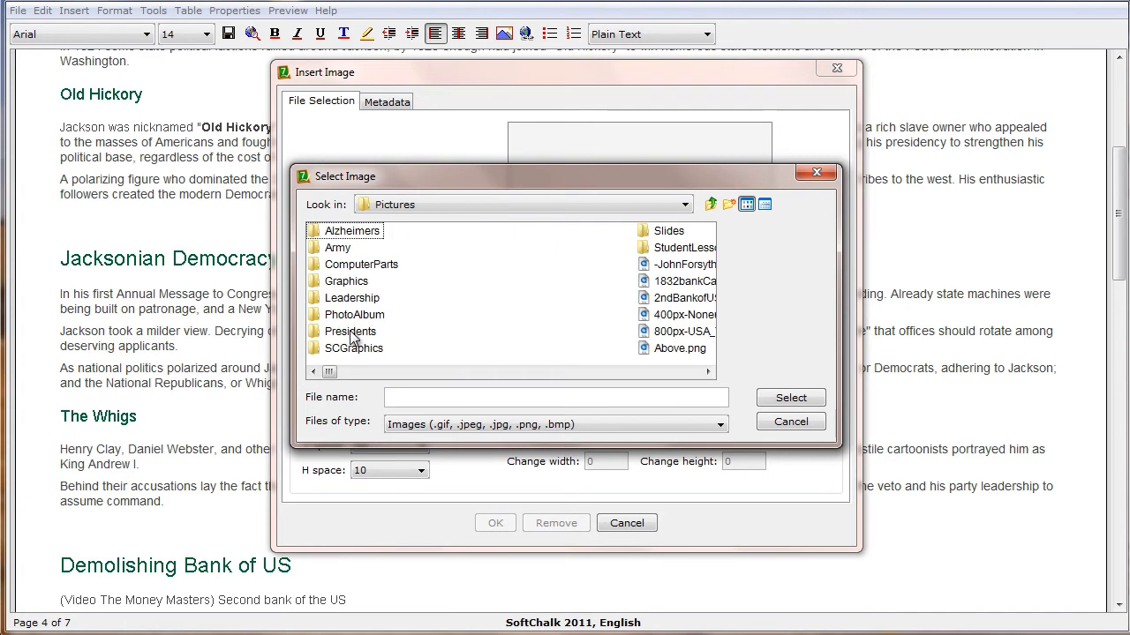
# Choose AndrewJackson-KingAndrewI.jpg as the image file
pyautogui.click(708, 373)
pyautogui.click(708, 372)
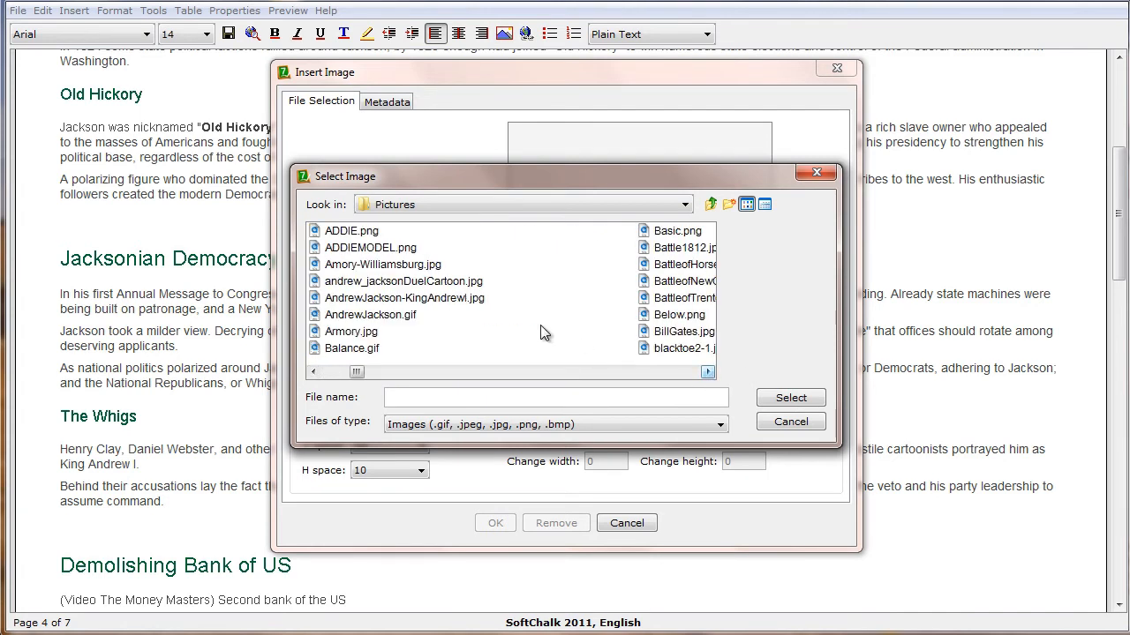
pyautogui.click(427, 297)
pyautogui.click(792, 399)
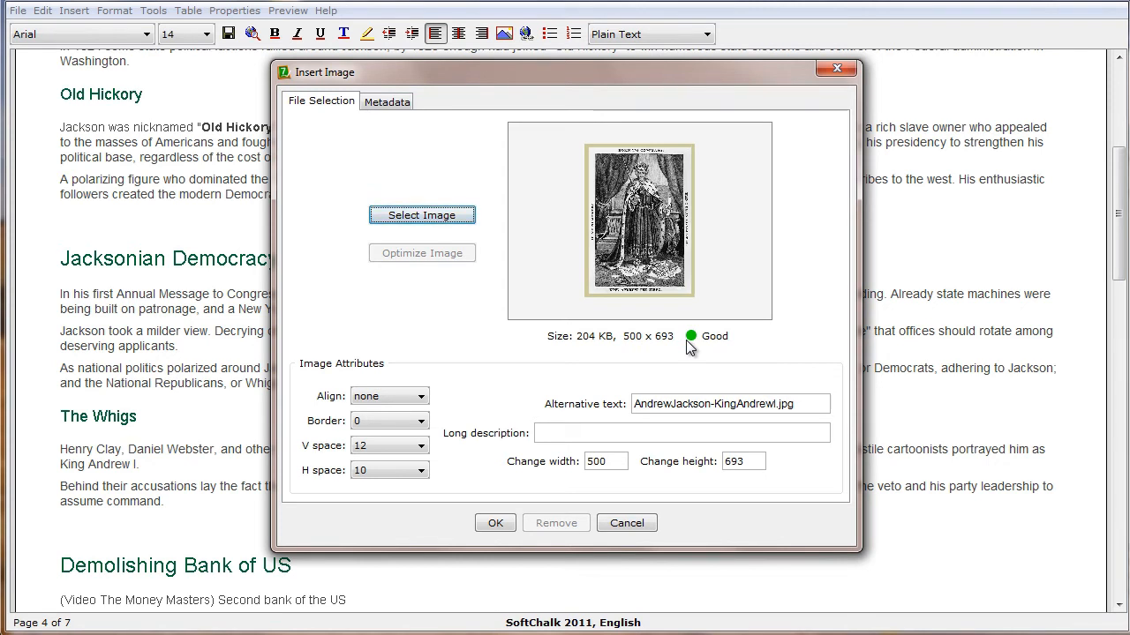
# Insert the image with its alignment set to none
pyautogui.click(384, 398)
pyautogui.click(411, 404)
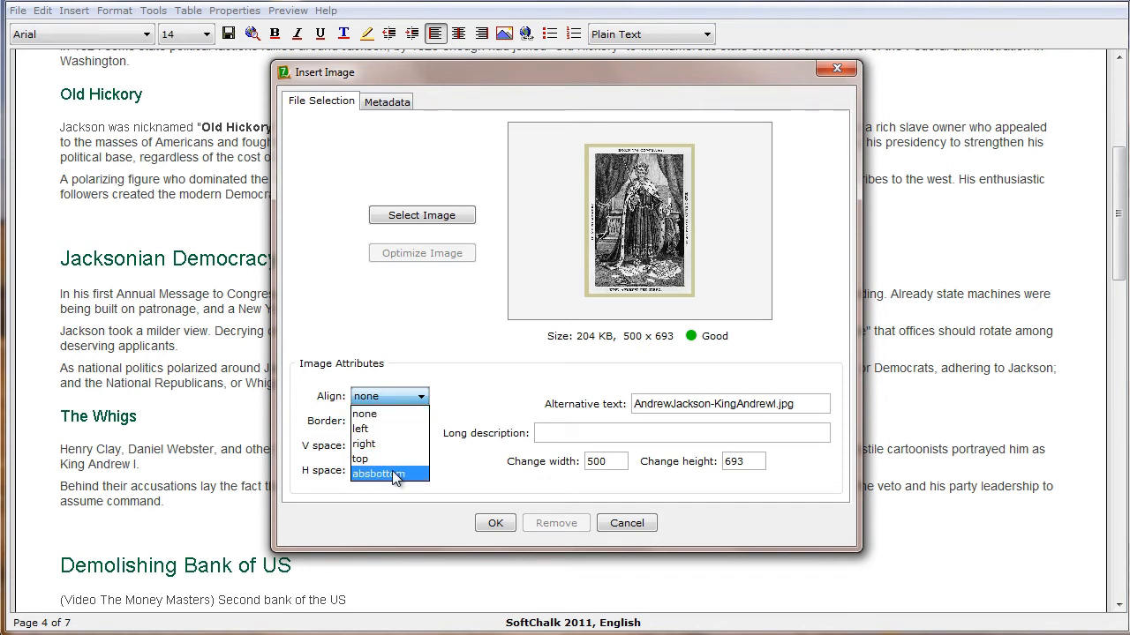
pyautogui.click(375, 420)
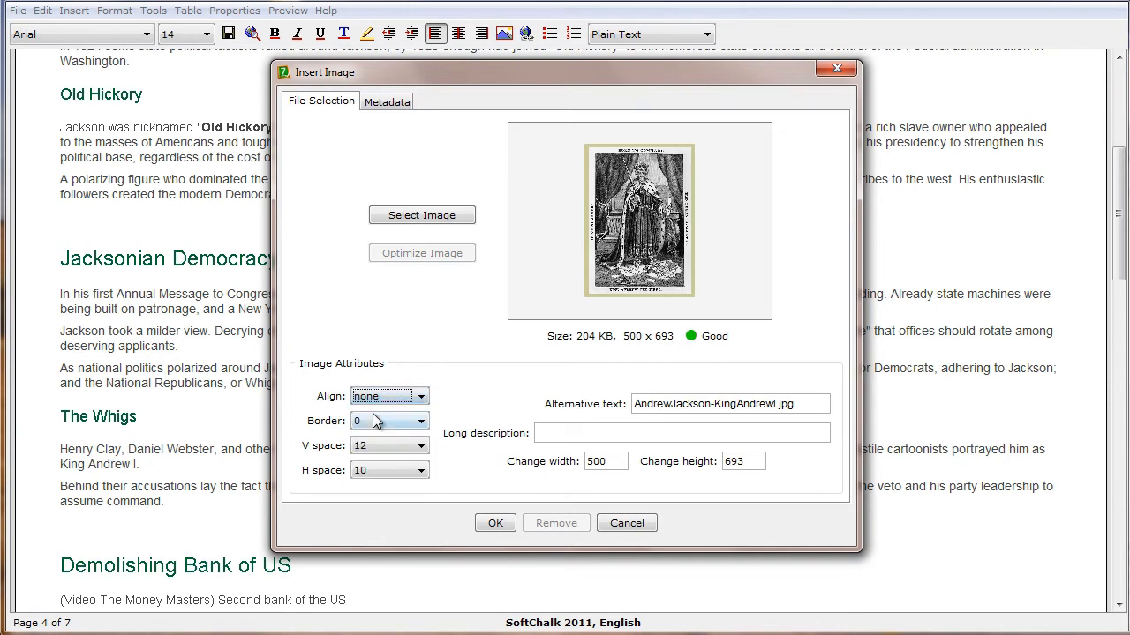
pyautogui.click(495, 526)
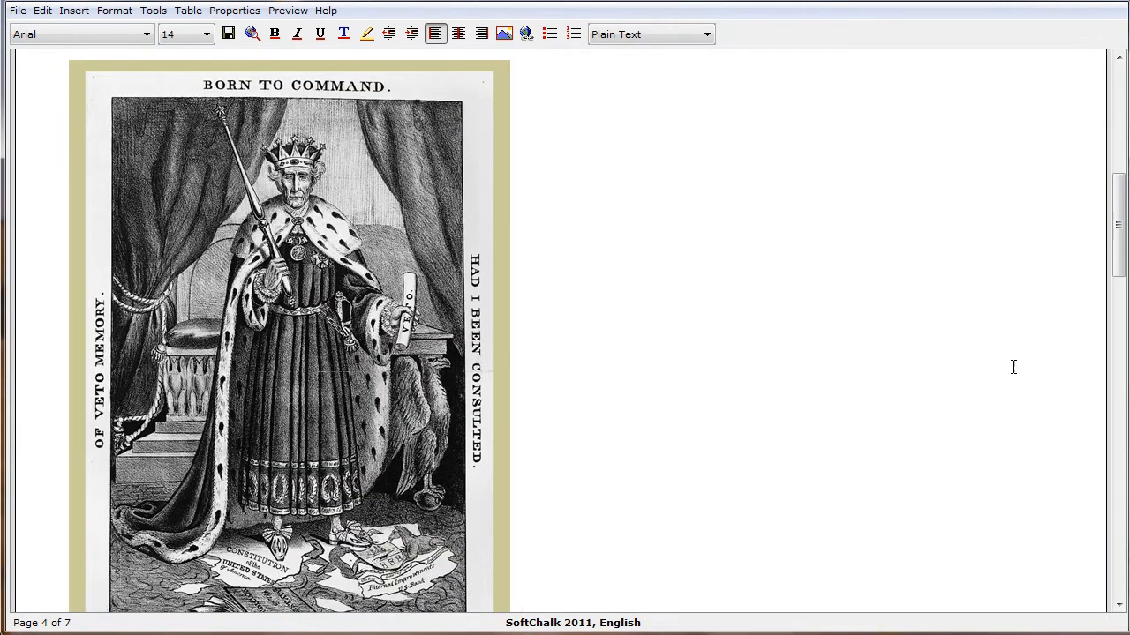
# Modify the inserted King Andrew image, setting its alignment to absbottom
pyautogui.moveTo(1119, 236); pyautogui.dragTo(1119, 264)
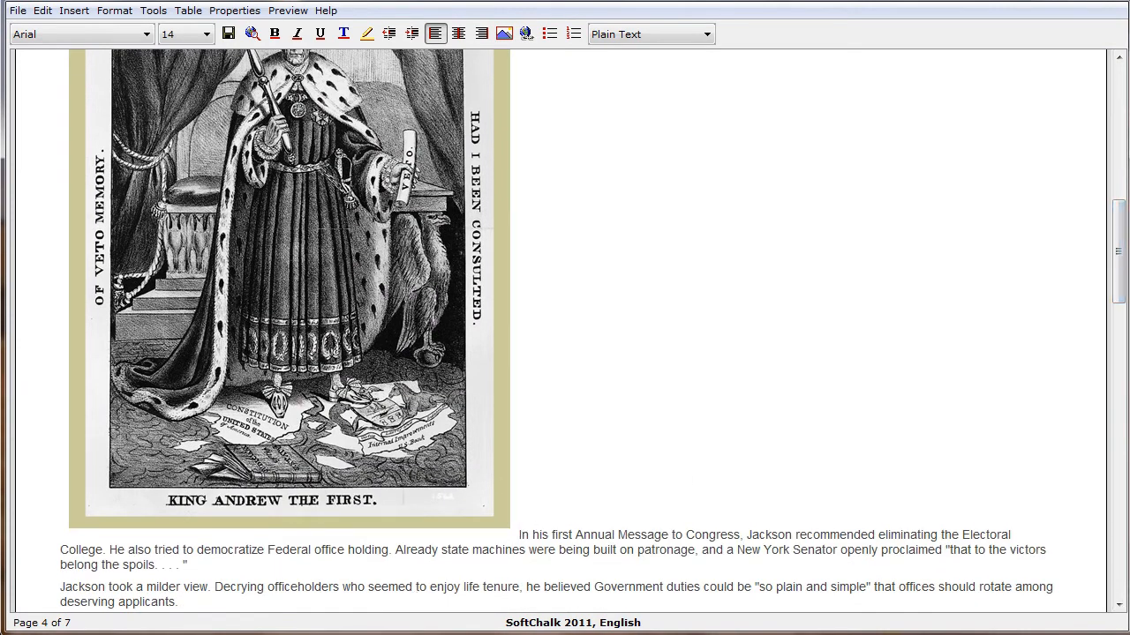
pyautogui.rightClick(320, 304)
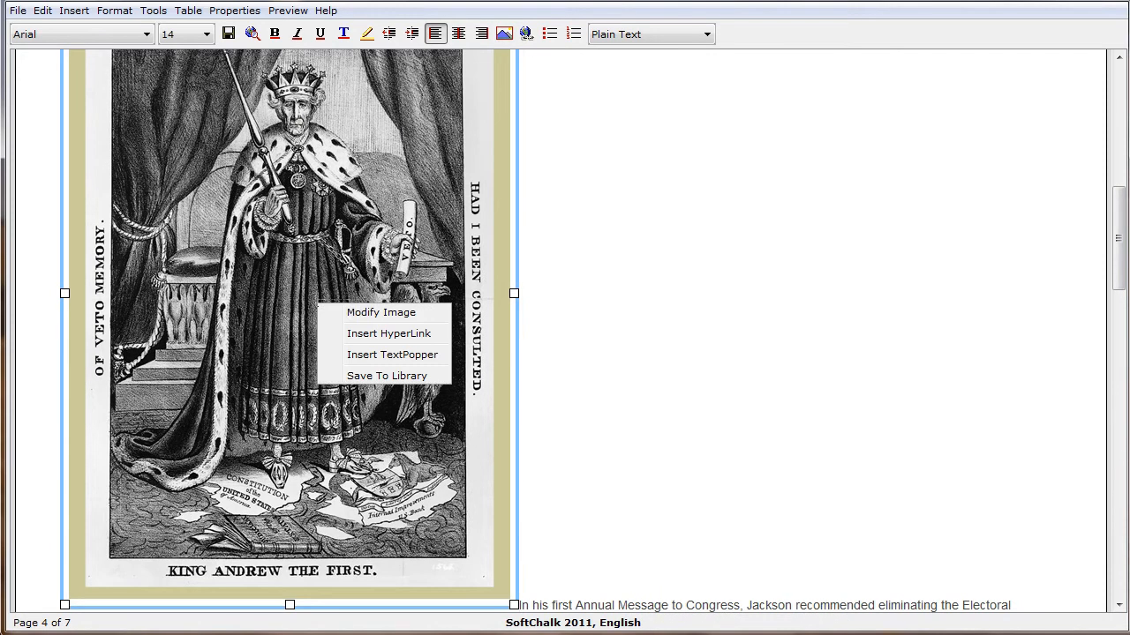
pyautogui.click(403, 314)
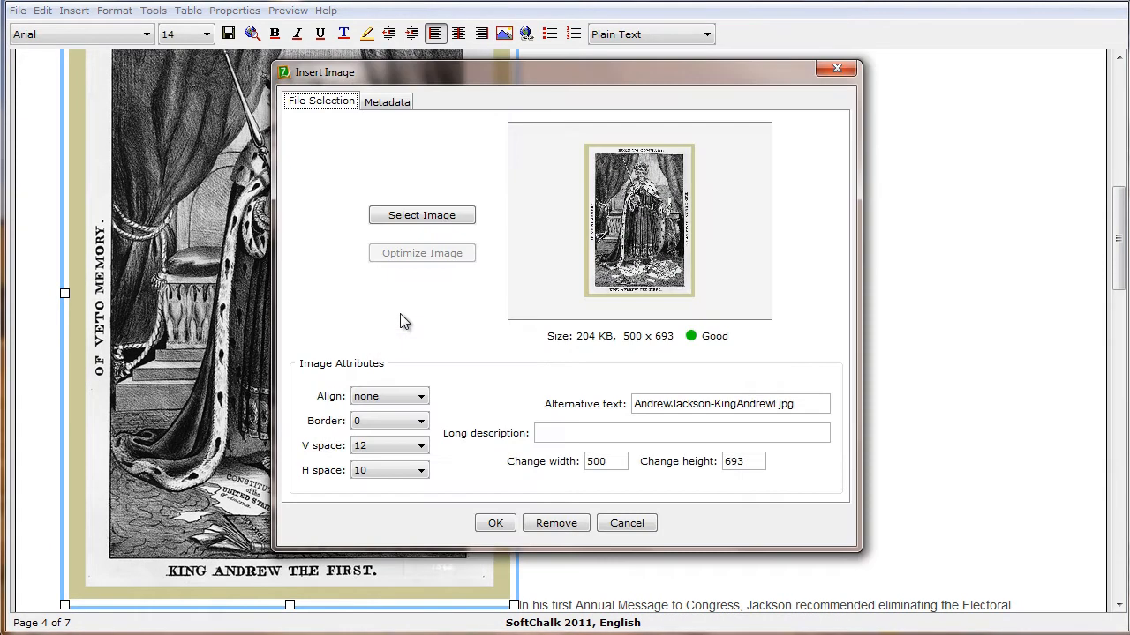
pyautogui.click(402, 399)
pyautogui.click(388, 473)
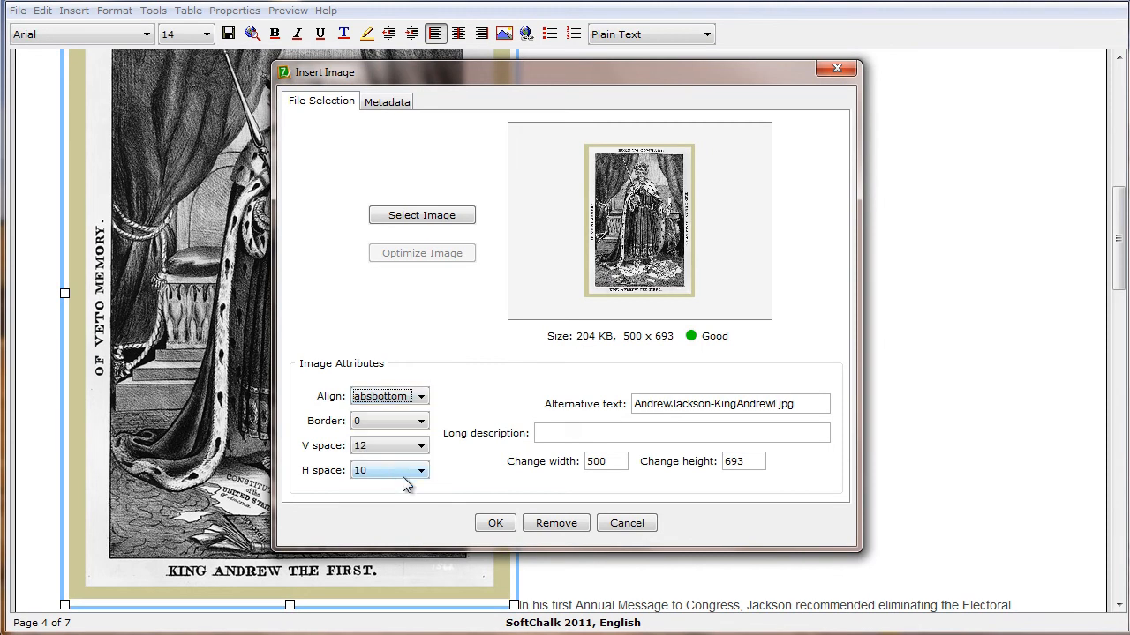
pyautogui.click(495, 523)
# Modify the King Andrew image so its alignment is set to top
pyautogui.scroll(-3, 623, 448)
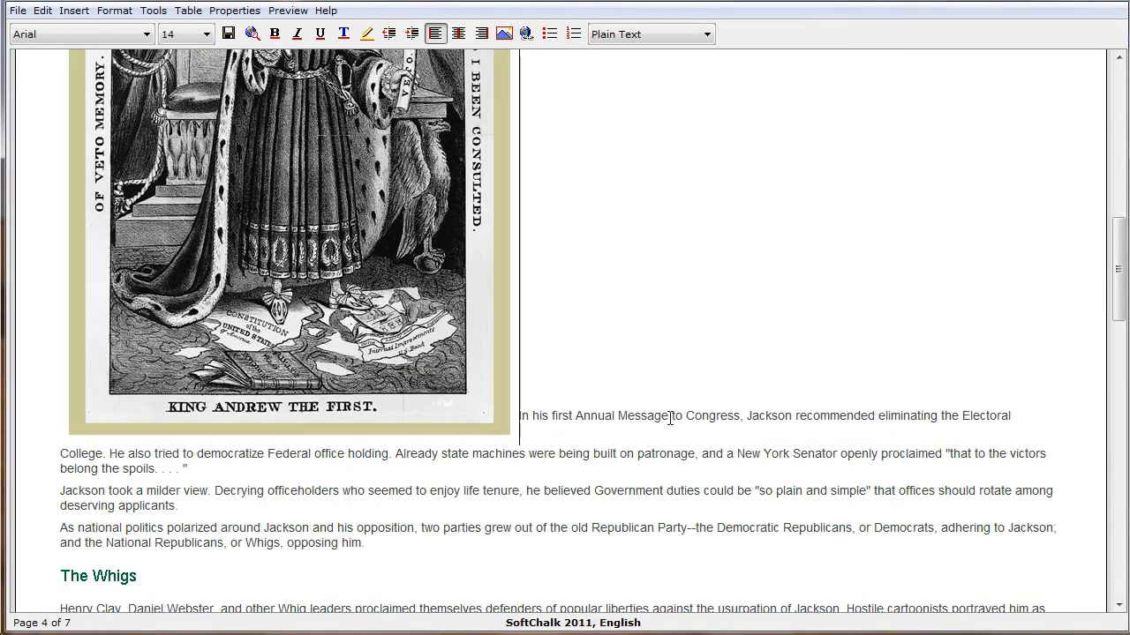
pyautogui.click(474, 416)
pyautogui.scroll(-1, 322, 355)
pyautogui.rightClick(321, 355)
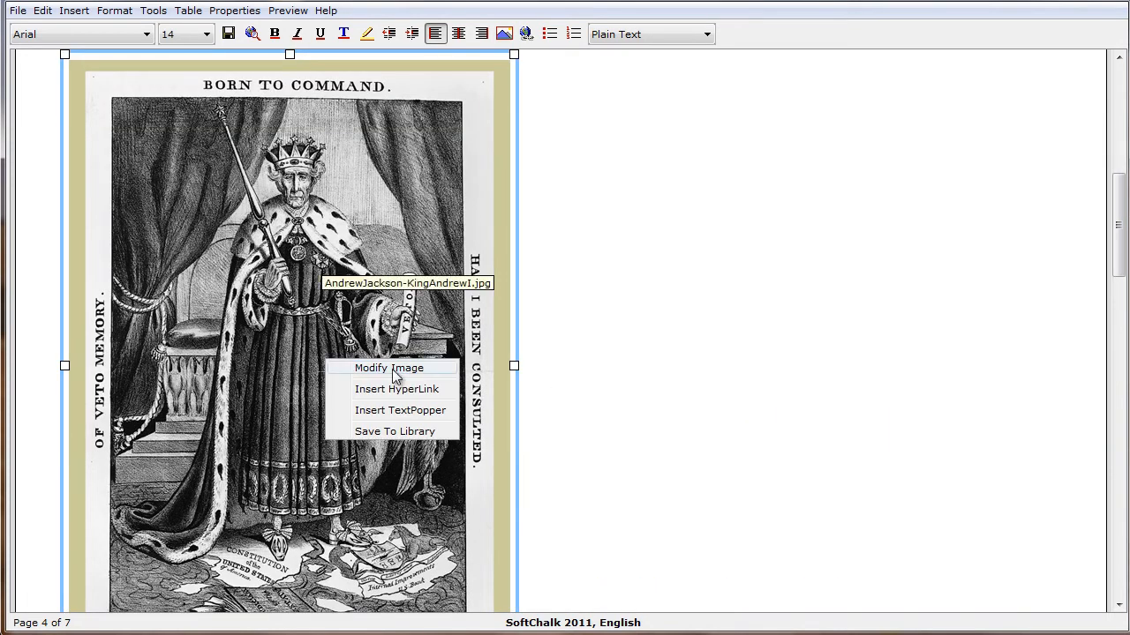
pyautogui.click(393, 375)
pyautogui.click(413, 397)
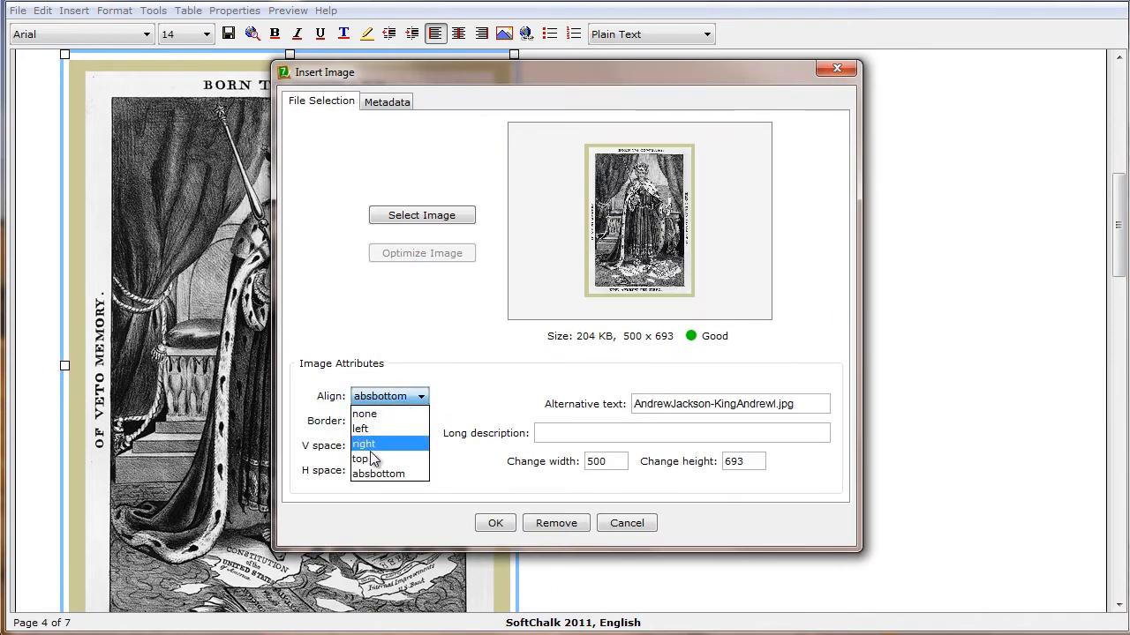
pyautogui.click(380, 458)
pyautogui.click(502, 519)
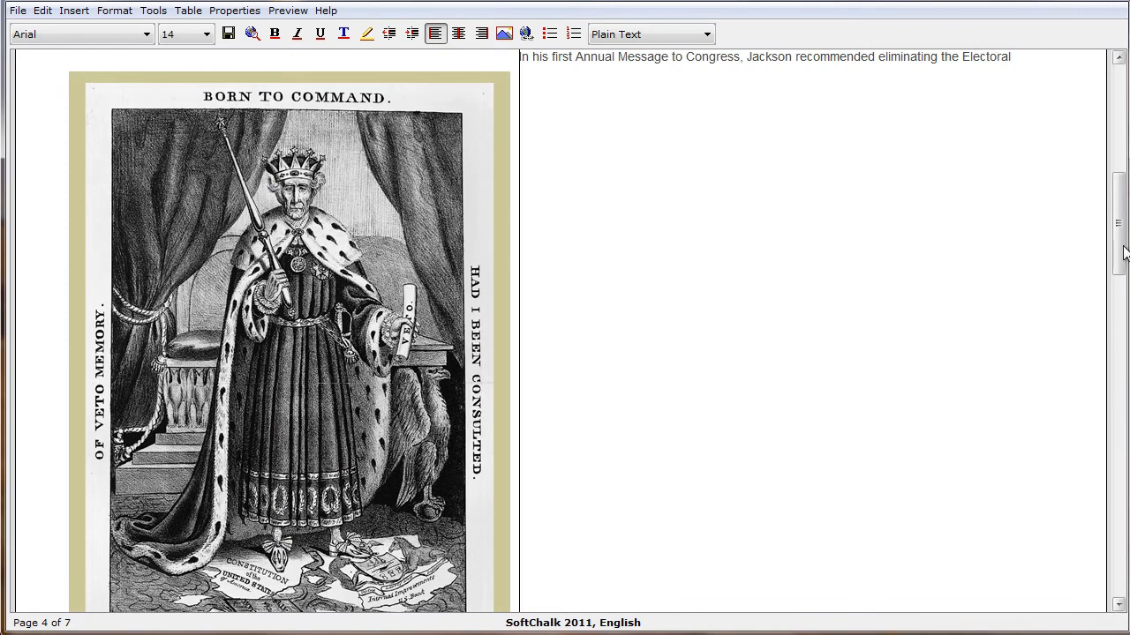
# Set the King Andrew image's alignment to left so the text wraps beside it
pyautogui.moveTo(1122, 239); pyautogui.dragTo(1121, 269)
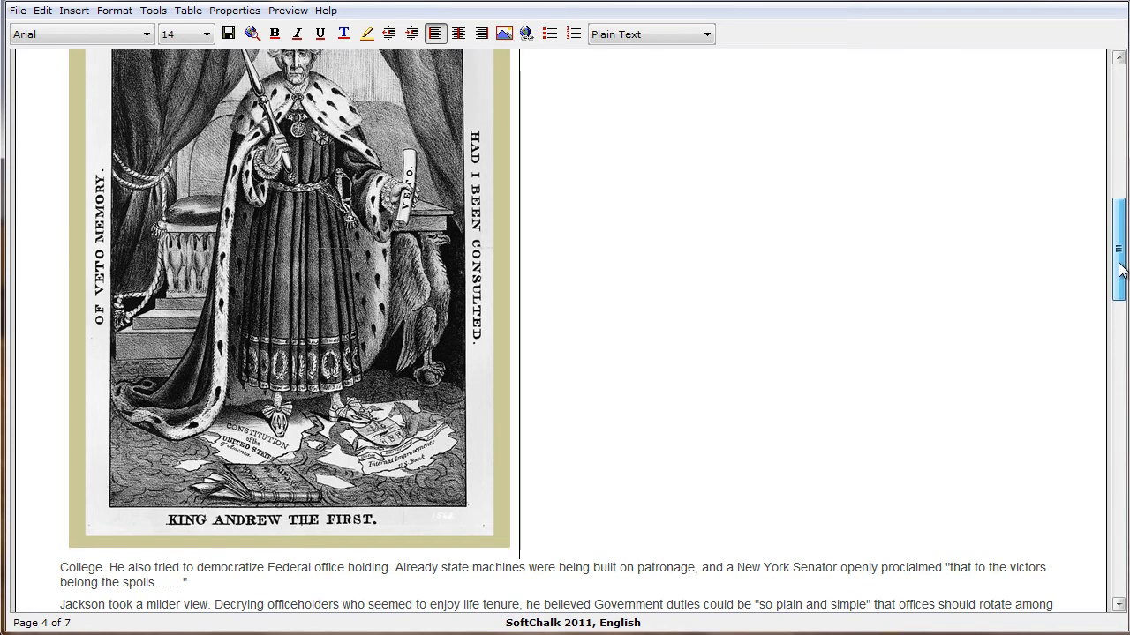
pyautogui.moveTo(1121, 269); pyautogui.dragTo(1123, 223)
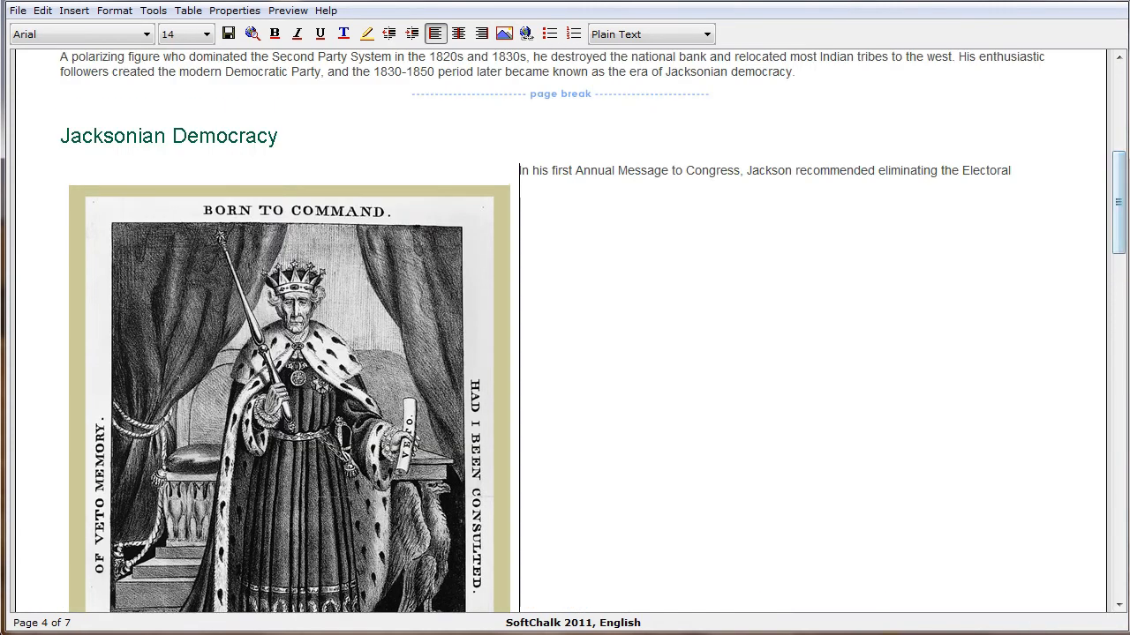
pyautogui.rightClick(229, 356)
pyautogui.click(303, 365)
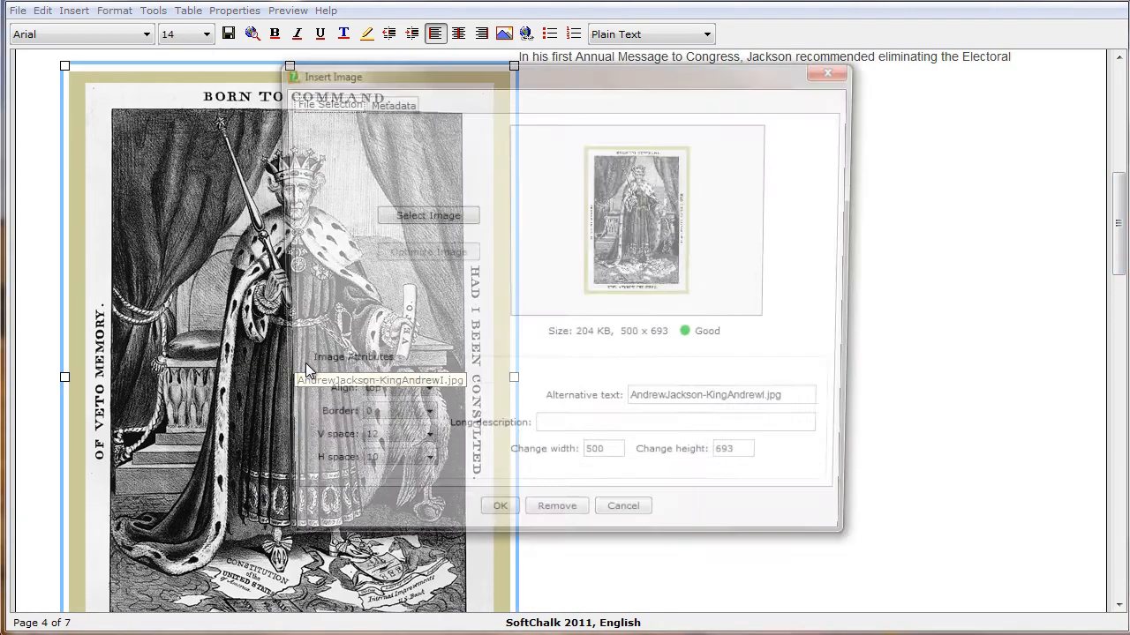
pyautogui.click(388, 399)
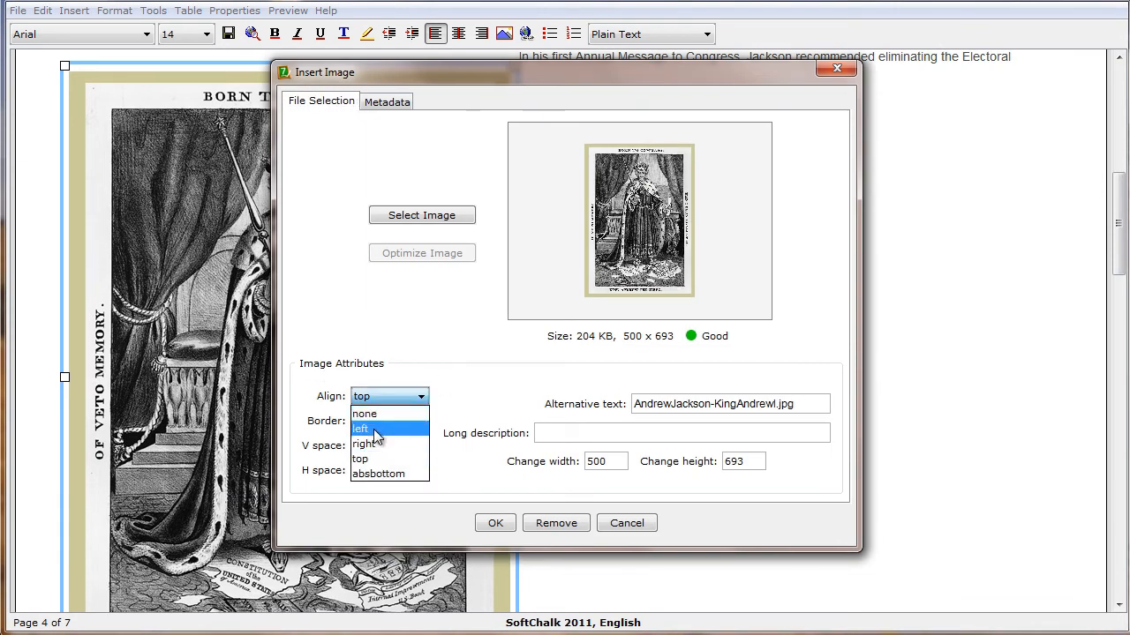
pyautogui.click(375, 430)
pyautogui.click(496, 524)
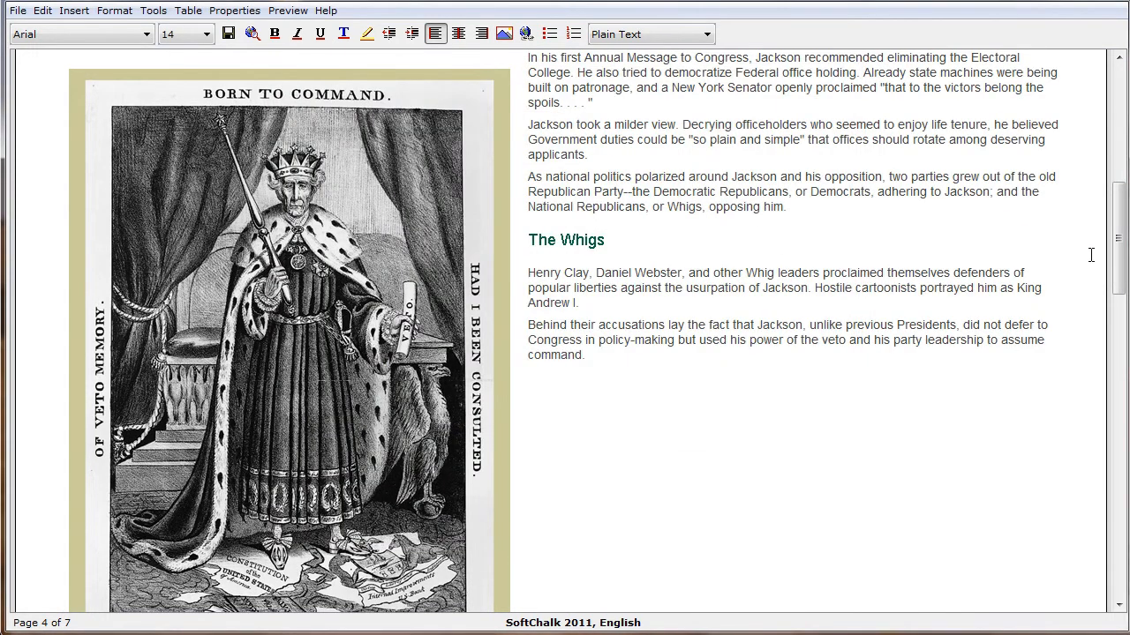
# Open the King Andrew image for modification and set its height to 350
pyautogui.moveTo(1117, 240); pyautogui.dragTo(1117, 223)
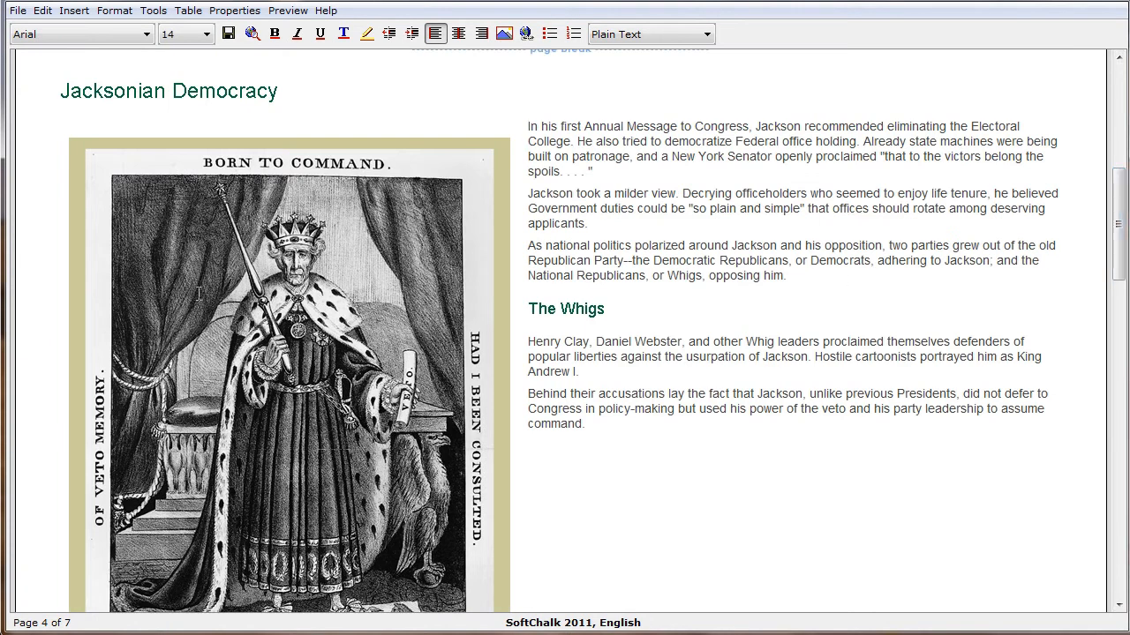
pyautogui.rightClick(274, 257)
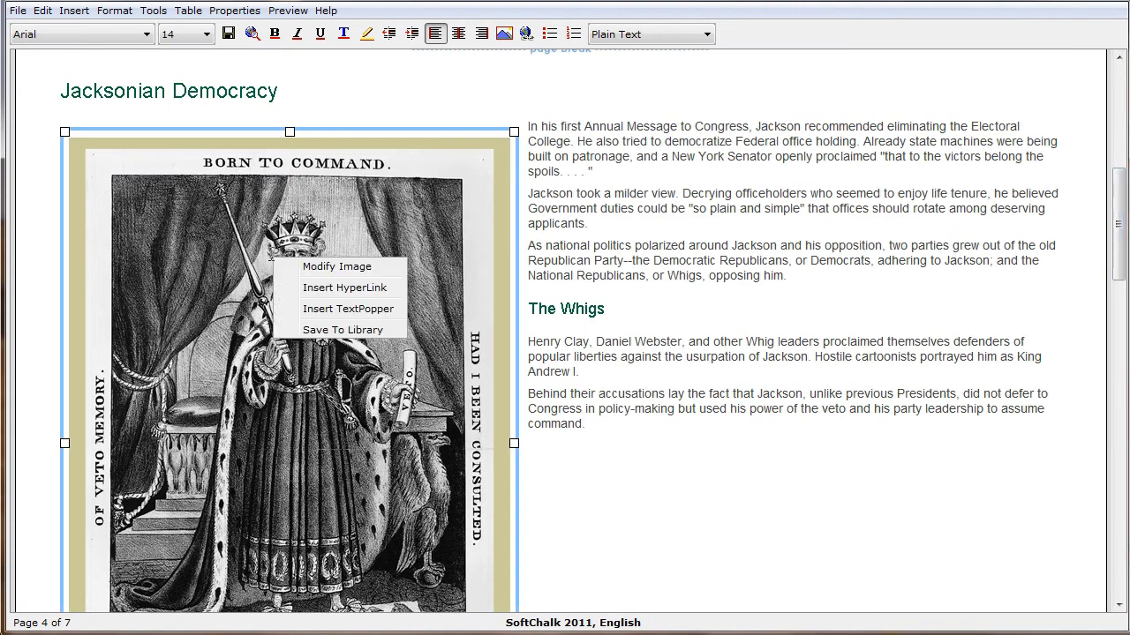
pyautogui.click(334, 265)
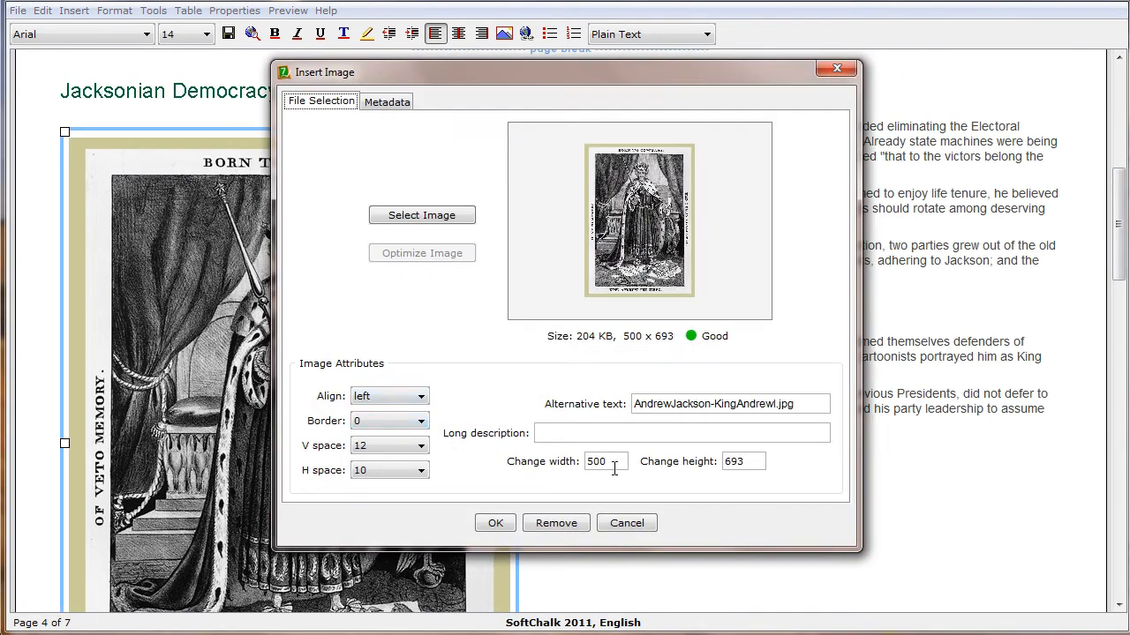
pyautogui.moveTo(748, 460); pyautogui.dragTo(673, 455)
pyautogui.write('350')
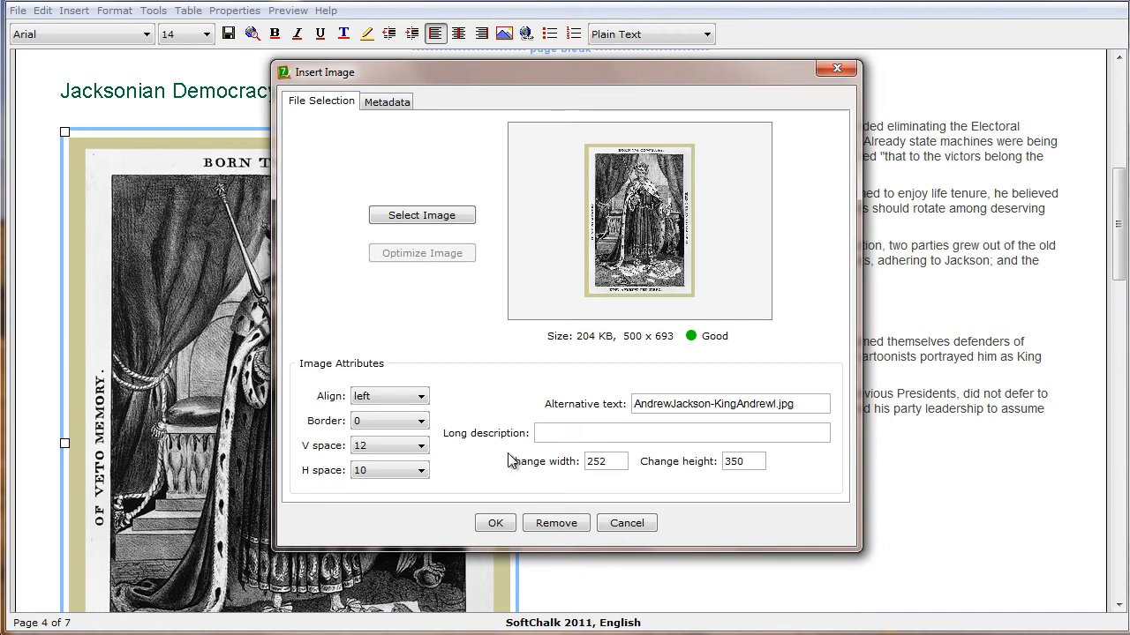
# Set the image's vertical space to 10
pyautogui.click(382, 445)
pyautogui.moveTo(422, 543); pyautogui.dragTo(422, 490)
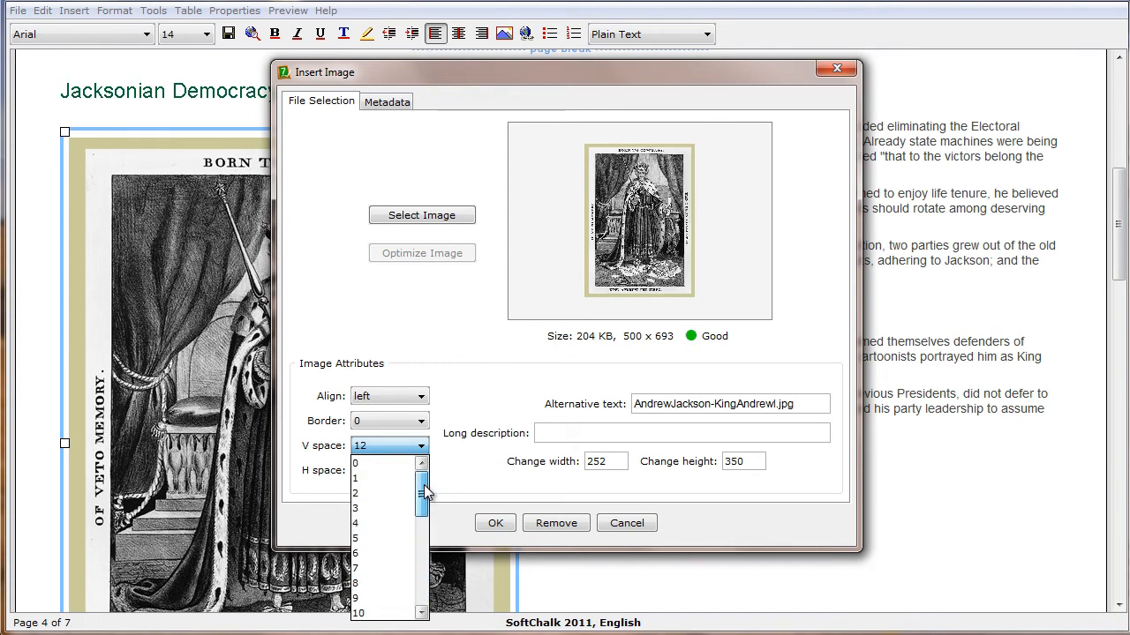
pyautogui.click(359, 616)
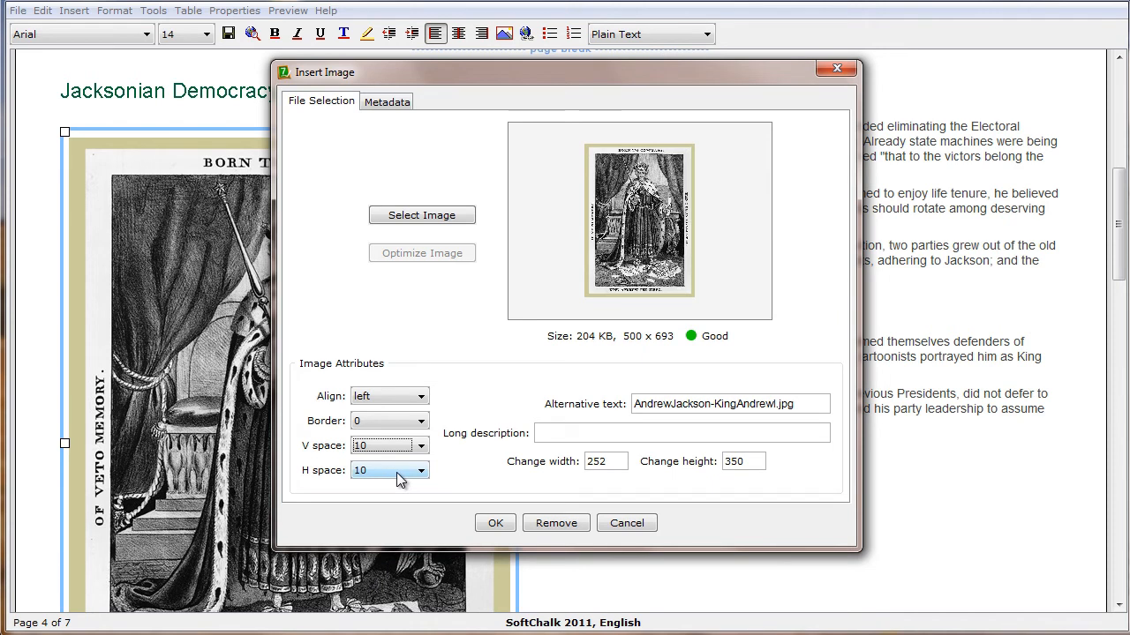
# Enter a long description beginning "This is a cartoon image of Andrew Jackson, he is dressed in" and apply the image changes
pyautogui.click(568, 429)
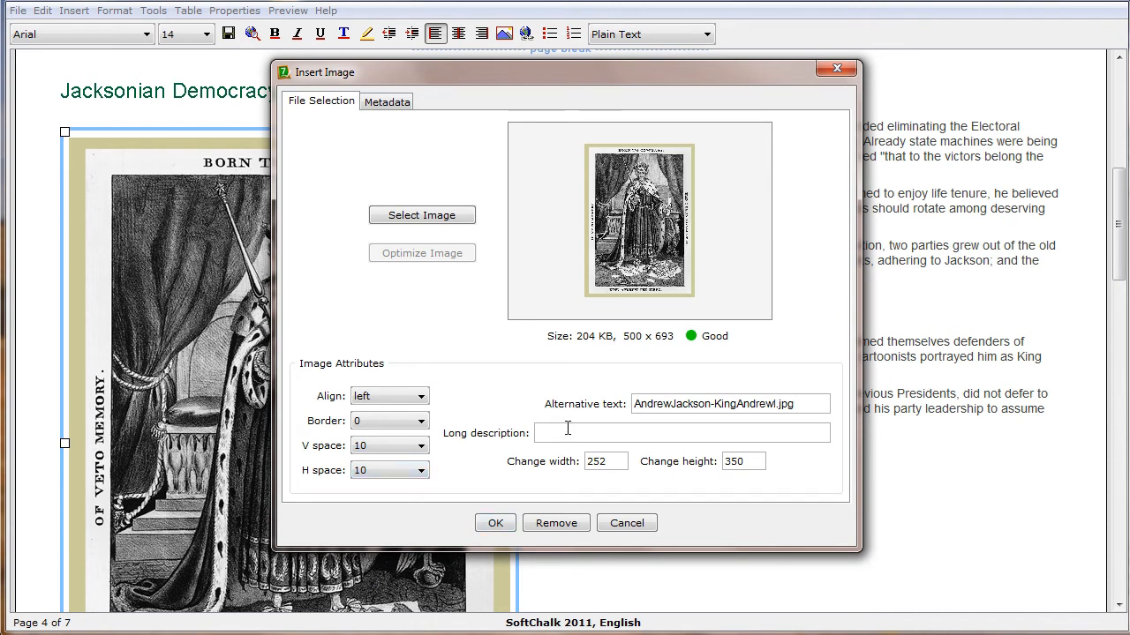
pyautogui.write('This')
pyautogui.click(604, 434)
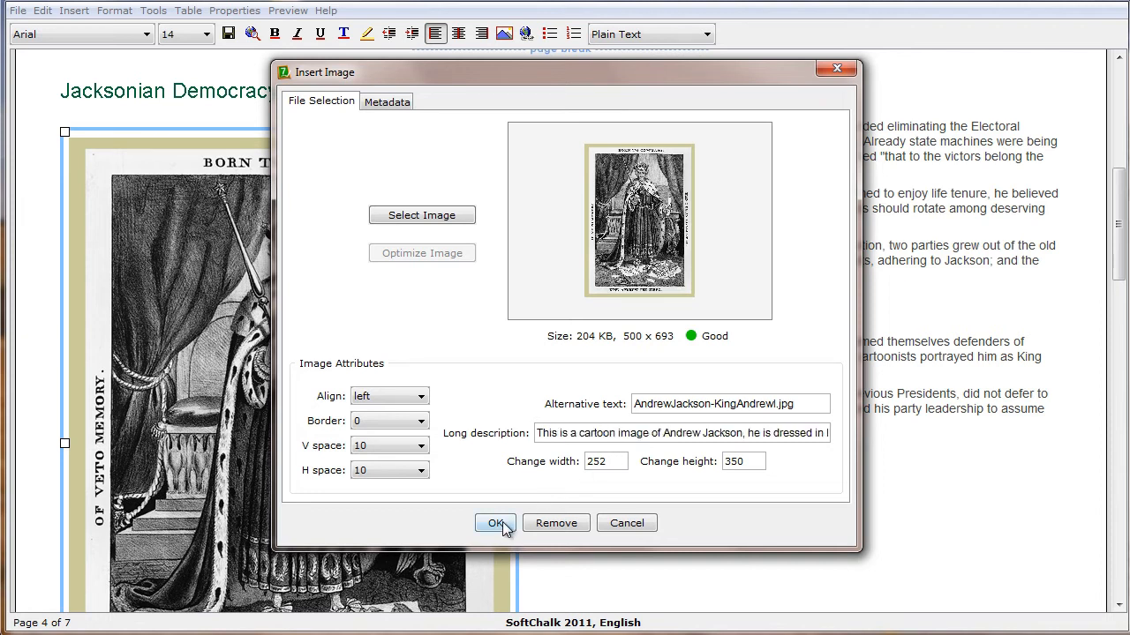
pyautogui.click(496, 524)
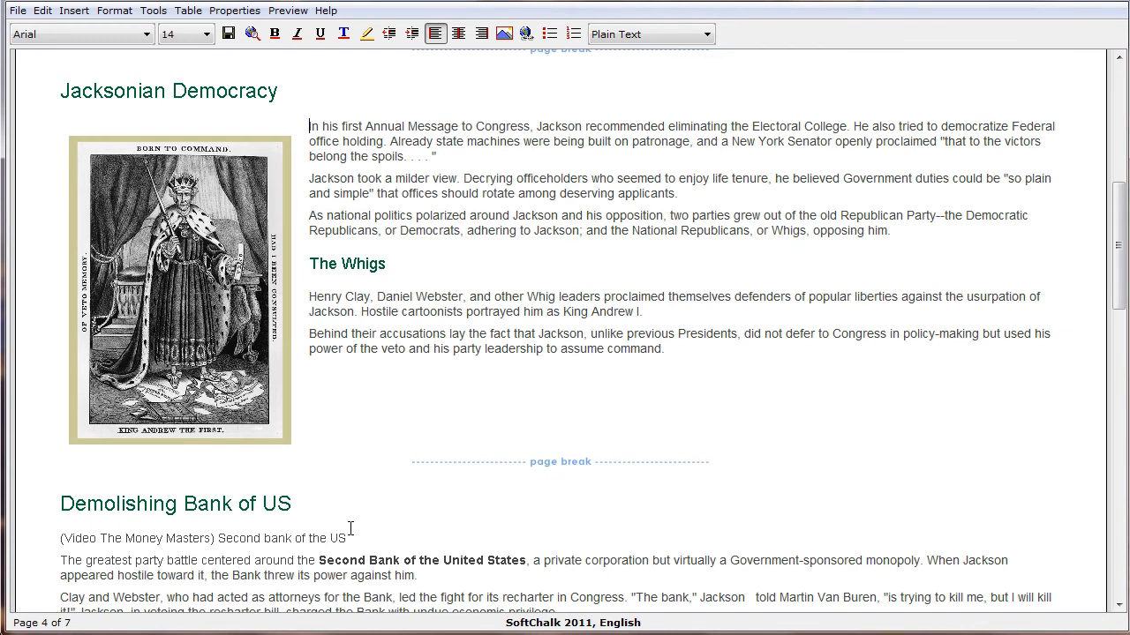
# Add a blank line below the Demolishing Bank of US heading and choose 2ndBankofUSSouthFacade.jpg as the image to insert there
pyautogui.scroll(-3, 352, 528)
pyautogui.click(307, 334)
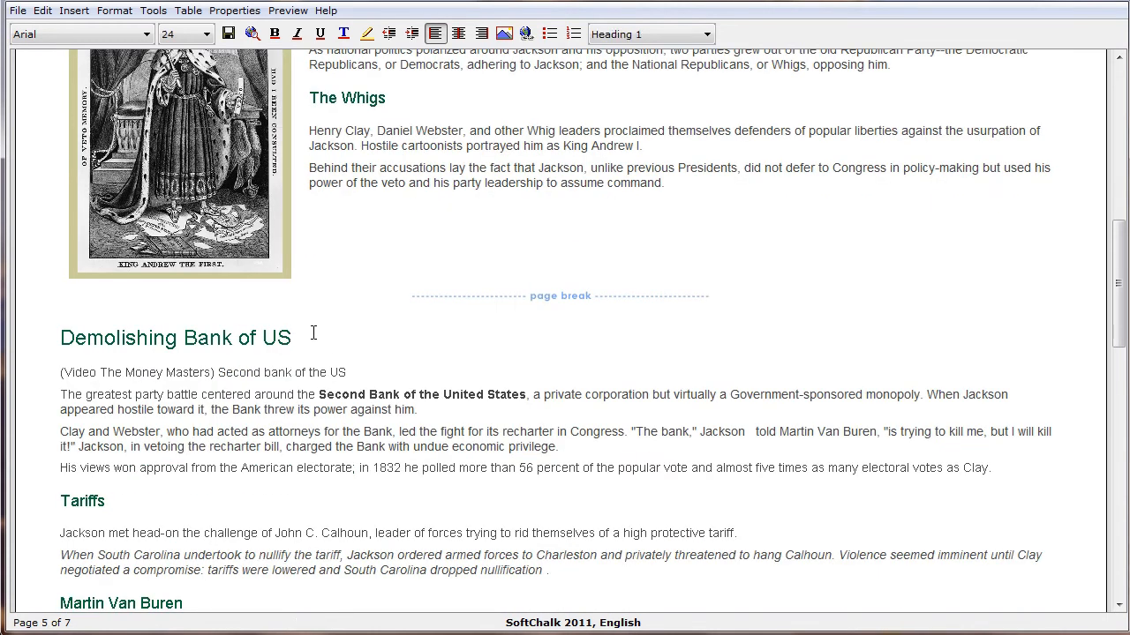
pyautogui.press('Return')
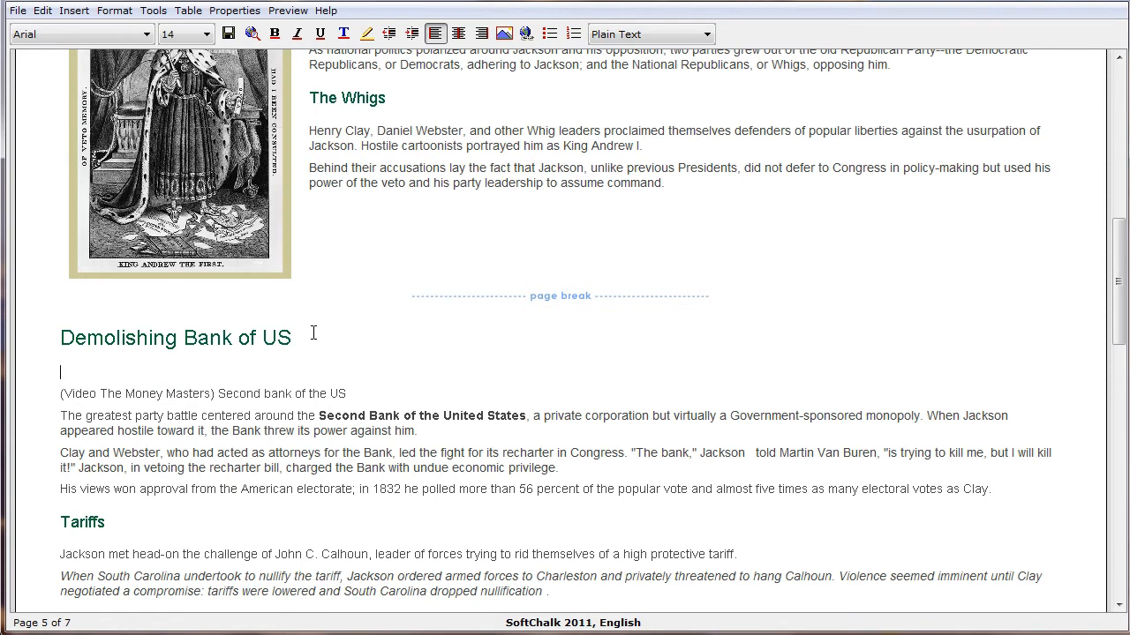
pyautogui.click(504, 35)
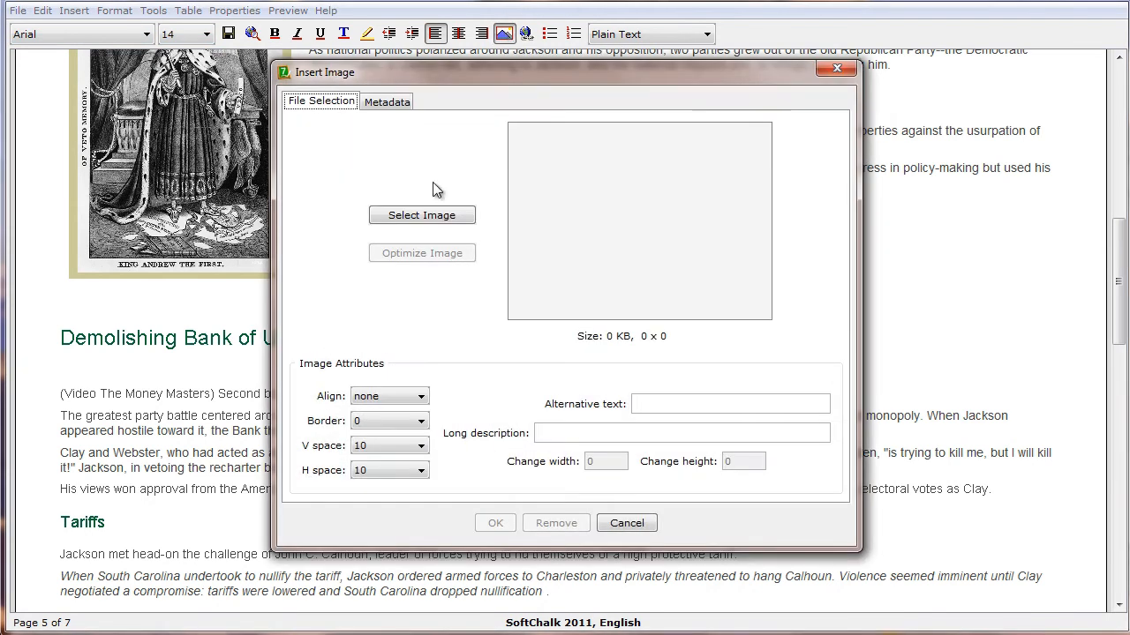
pyautogui.click(423, 217)
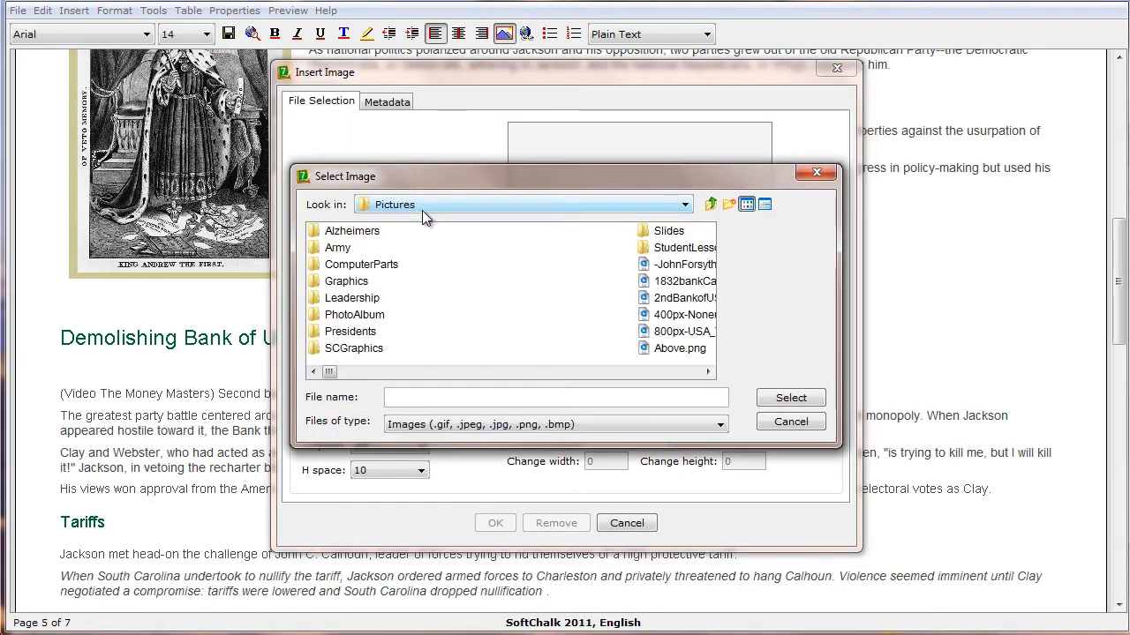
pyautogui.click(708, 371)
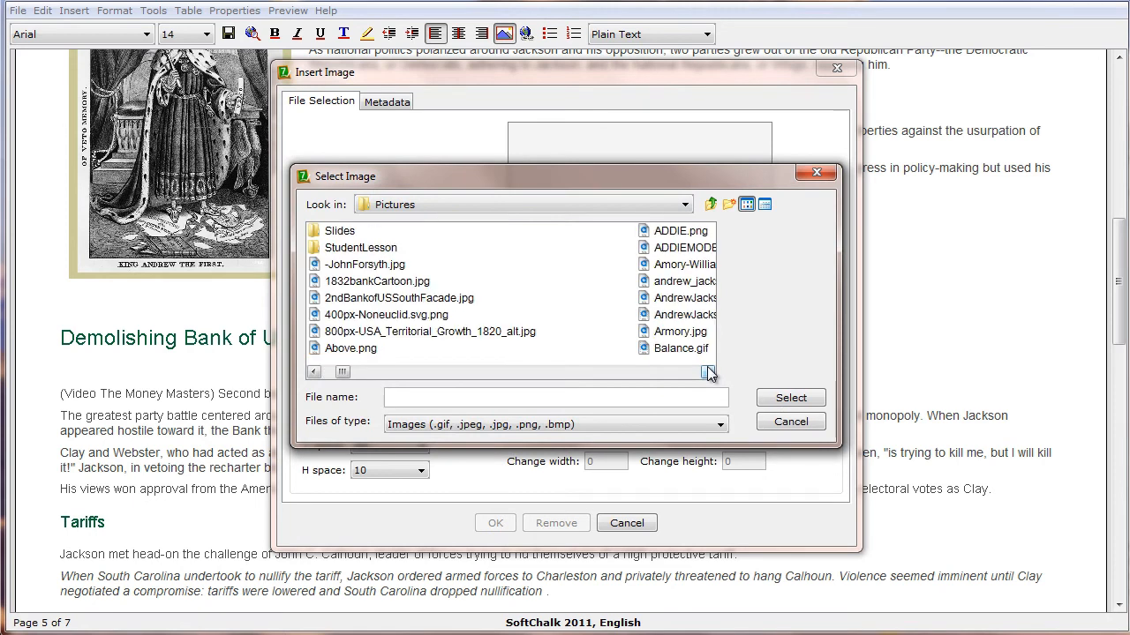
pyautogui.click(399, 299)
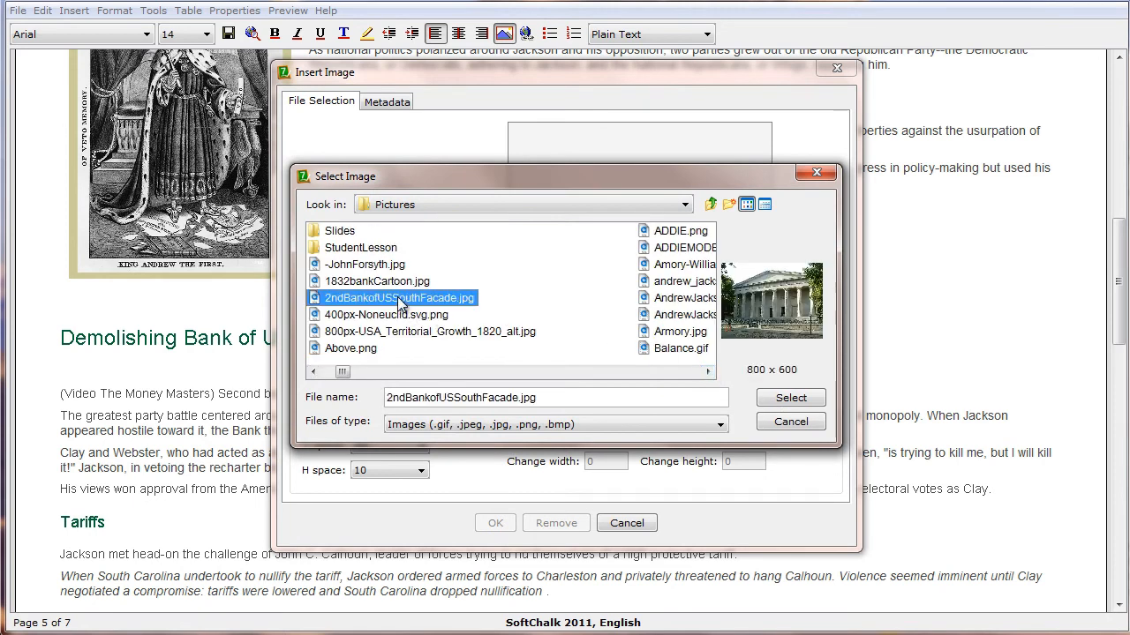
pyautogui.click(805, 399)
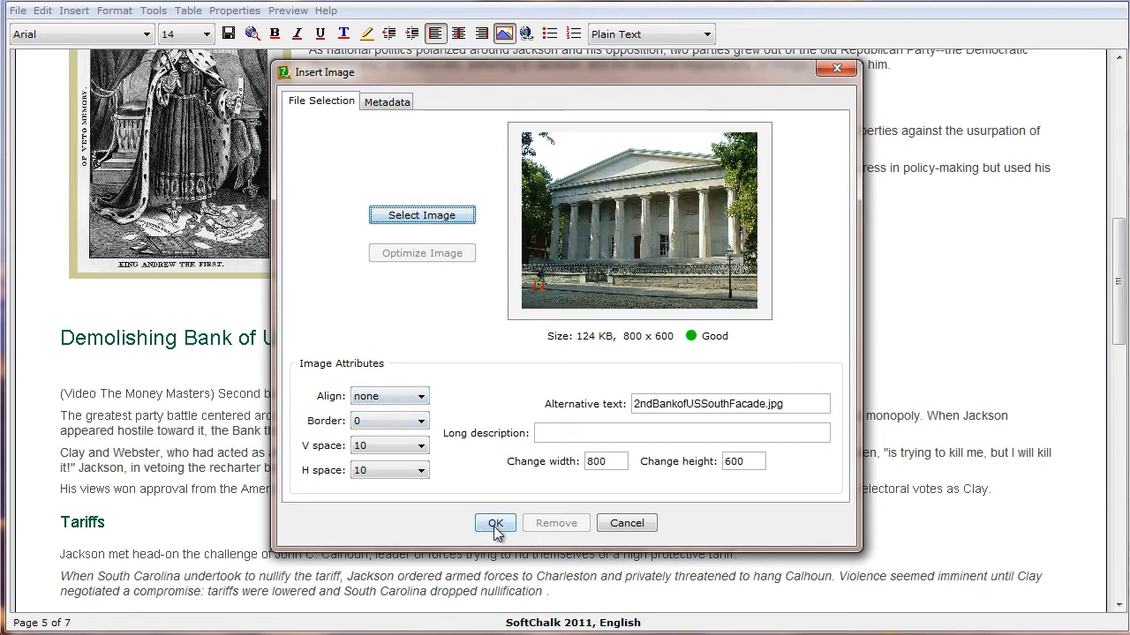
# Insert the bank image centred, with a border of 2 and a long description beginning "This image shows the front of the 2nd bank of the United"
pyautogui.click(380, 420)
pyautogui.click(358, 472)
pyautogui.click(576, 434)
pyautogui.hotkey('ctrl', 'v')
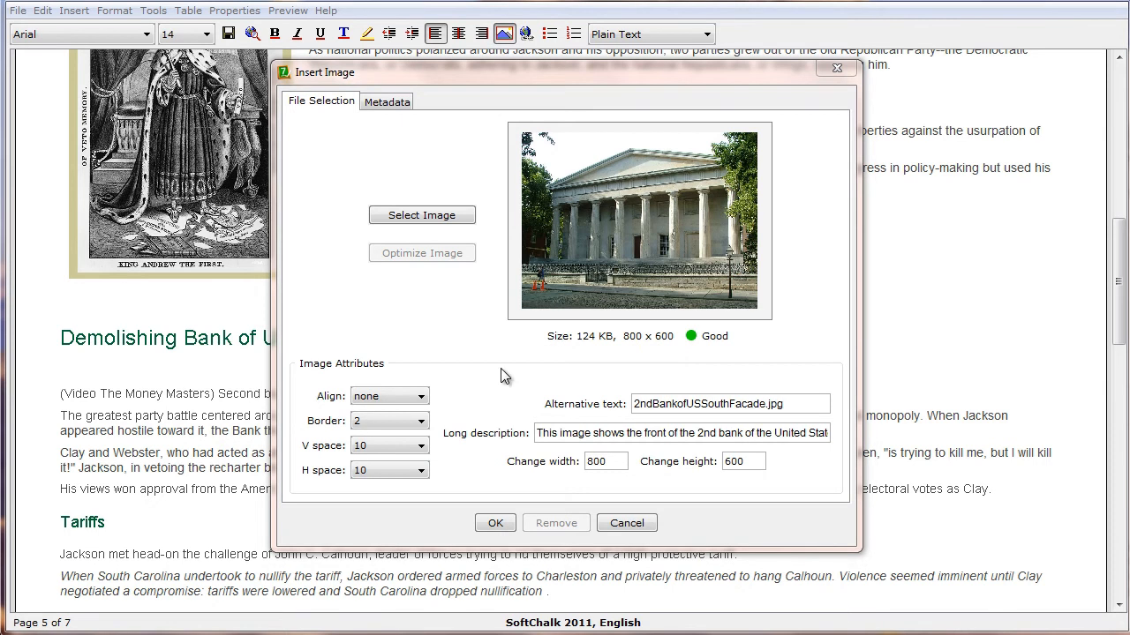
pyautogui.click(495, 524)
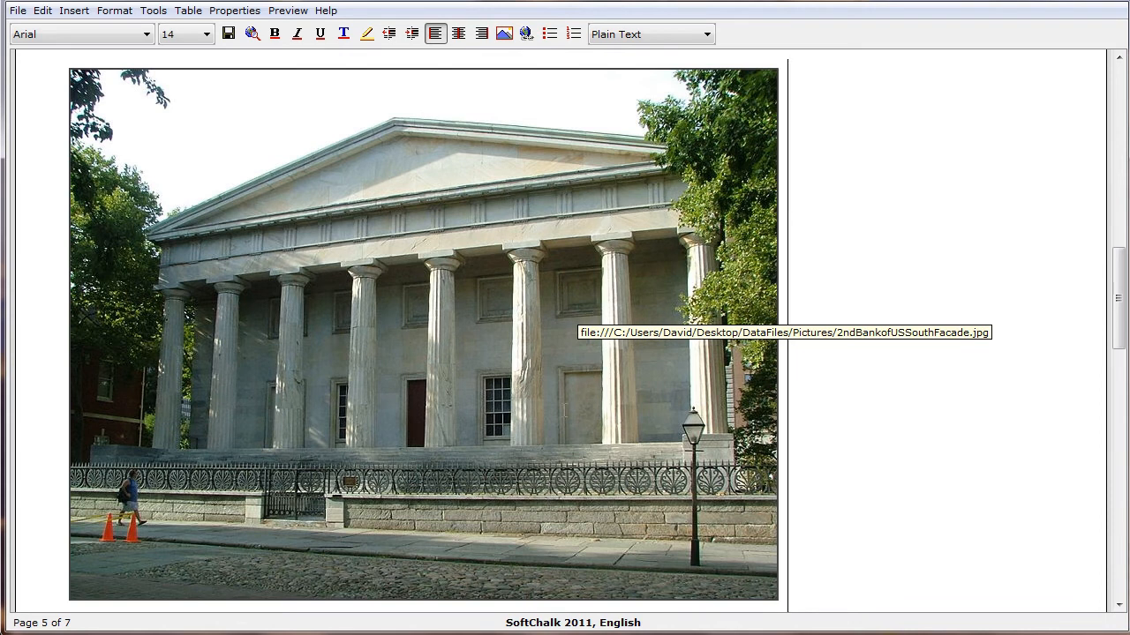
pyautogui.click(461, 36)
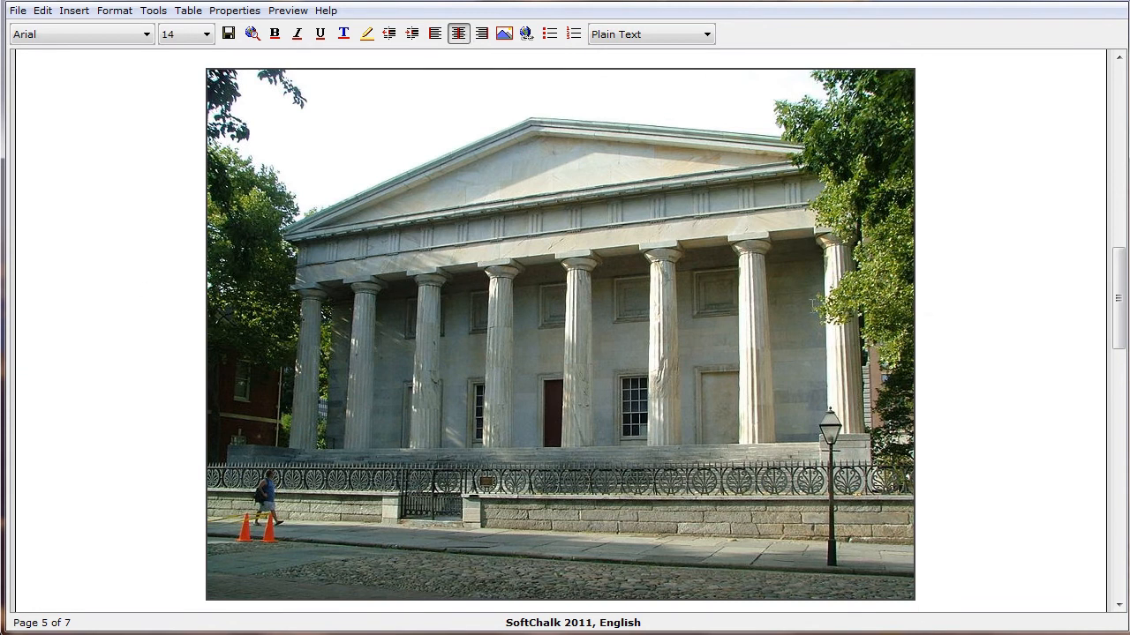
# Insert BattleofNewOrleans.jpg from the Pictures folder on a new line below the War heading
pyautogui.moveTo(1121, 308); pyautogui.dragTo(1121, 314)
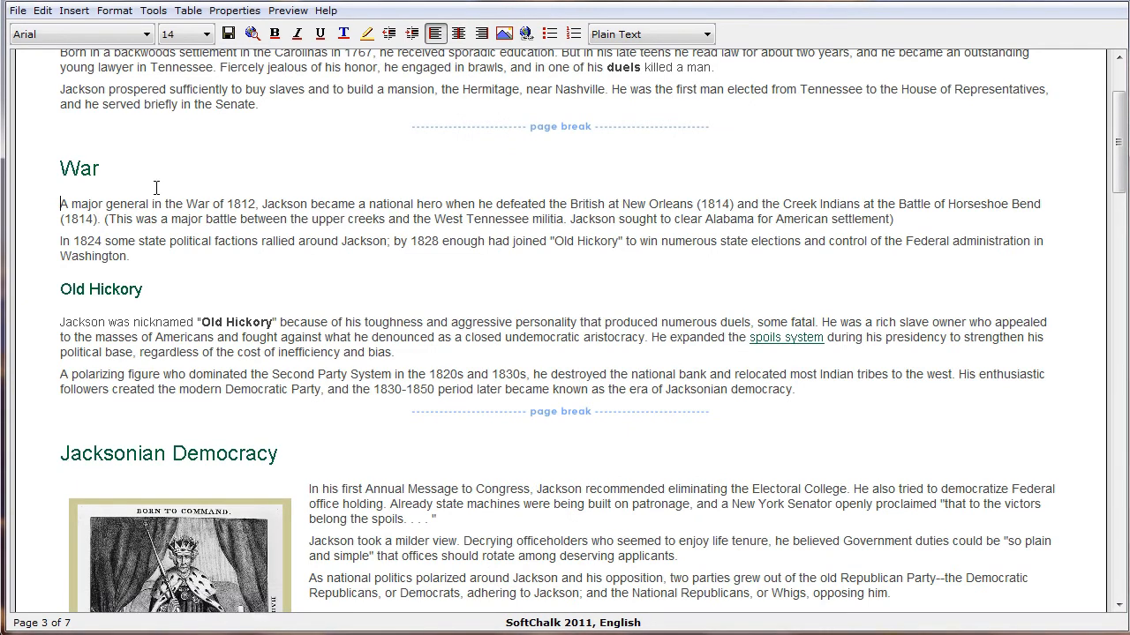
pyautogui.press('Return')
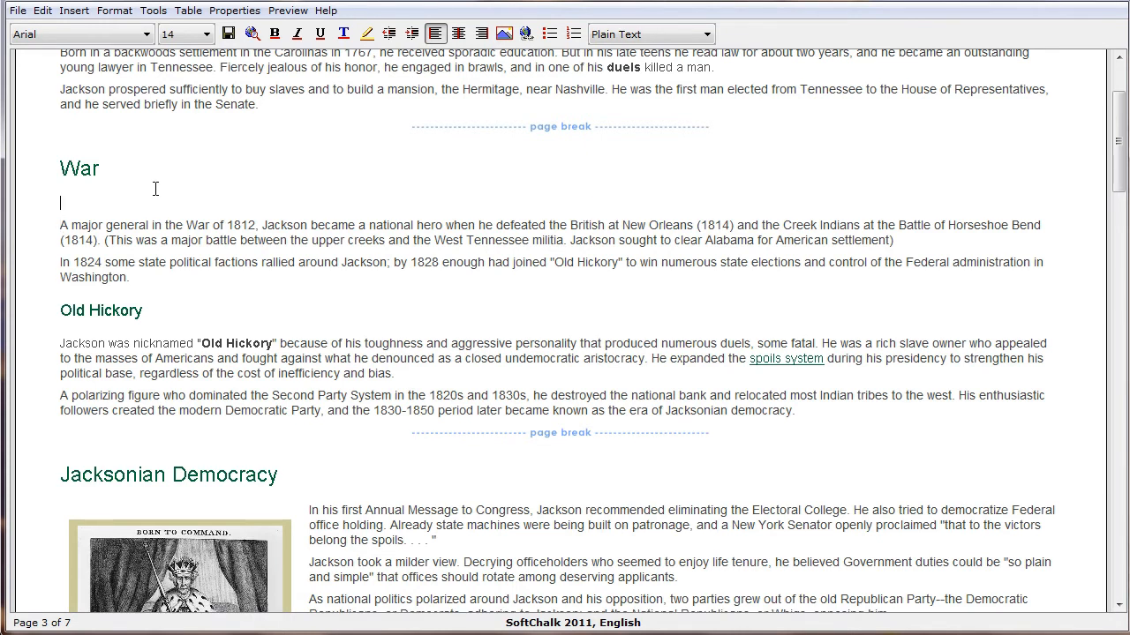
pyautogui.rightClick(62, 201)
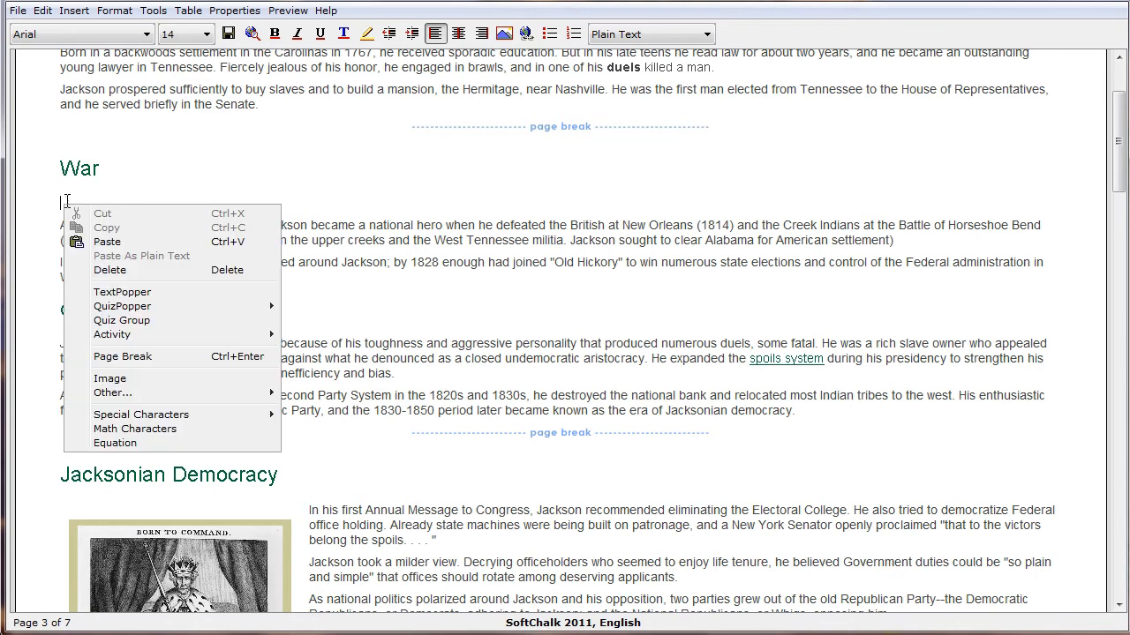
pyautogui.click(115, 379)
pyautogui.click(418, 218)
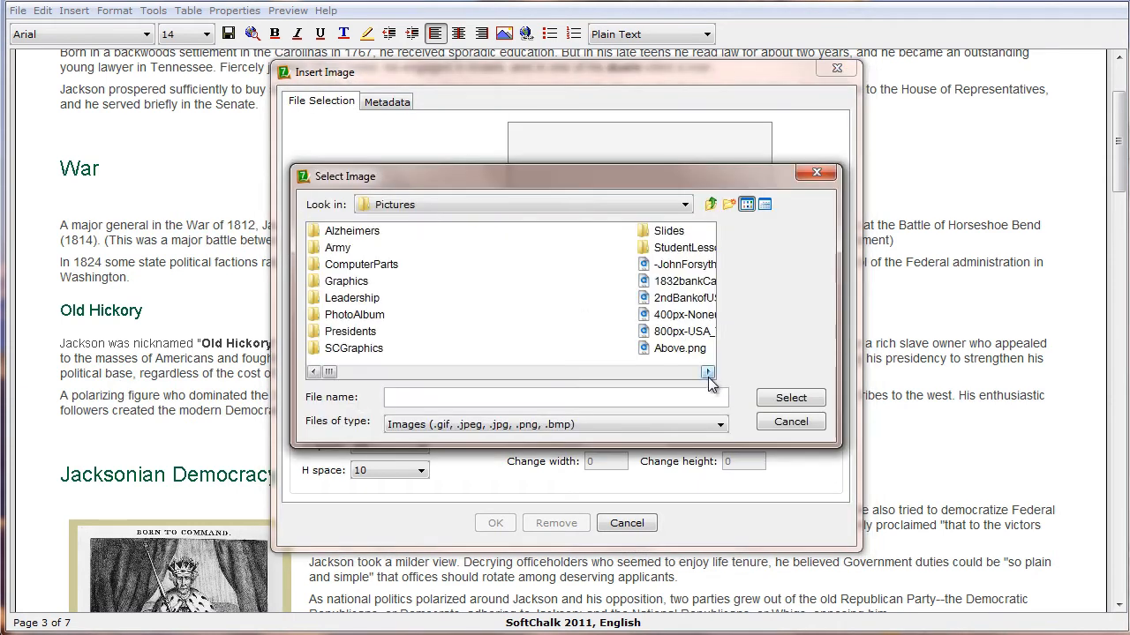
pyautogui.click(708, 373)
pyautogui.click(707, 372)
pyautogui.click(708, 372)
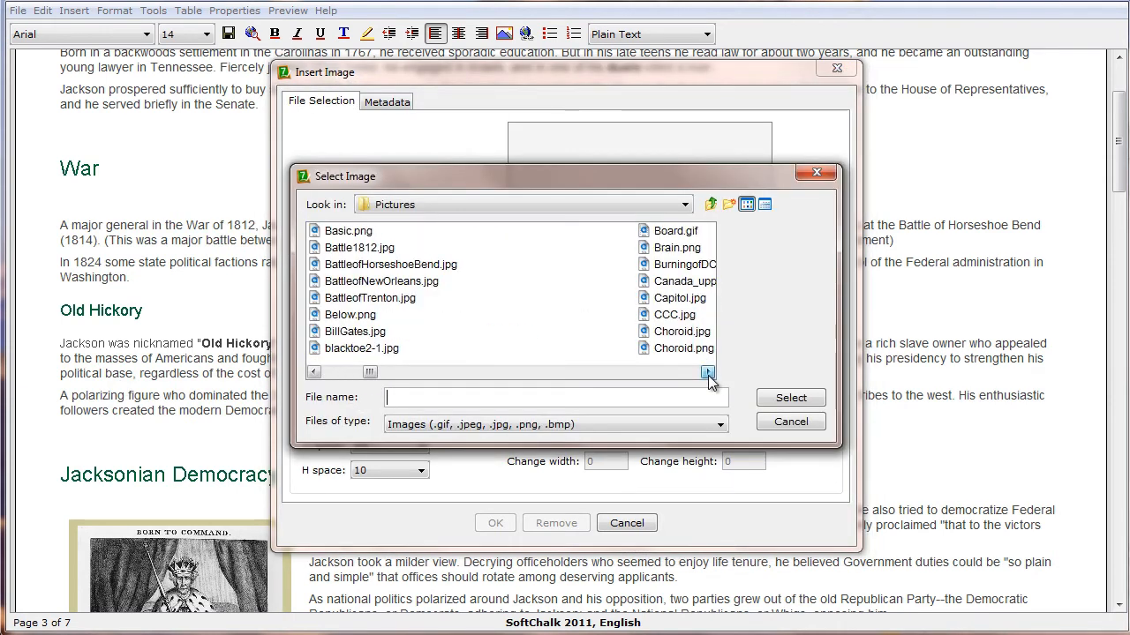
pyautogui.click(388, 281)
pyautogui.click(791, 399)
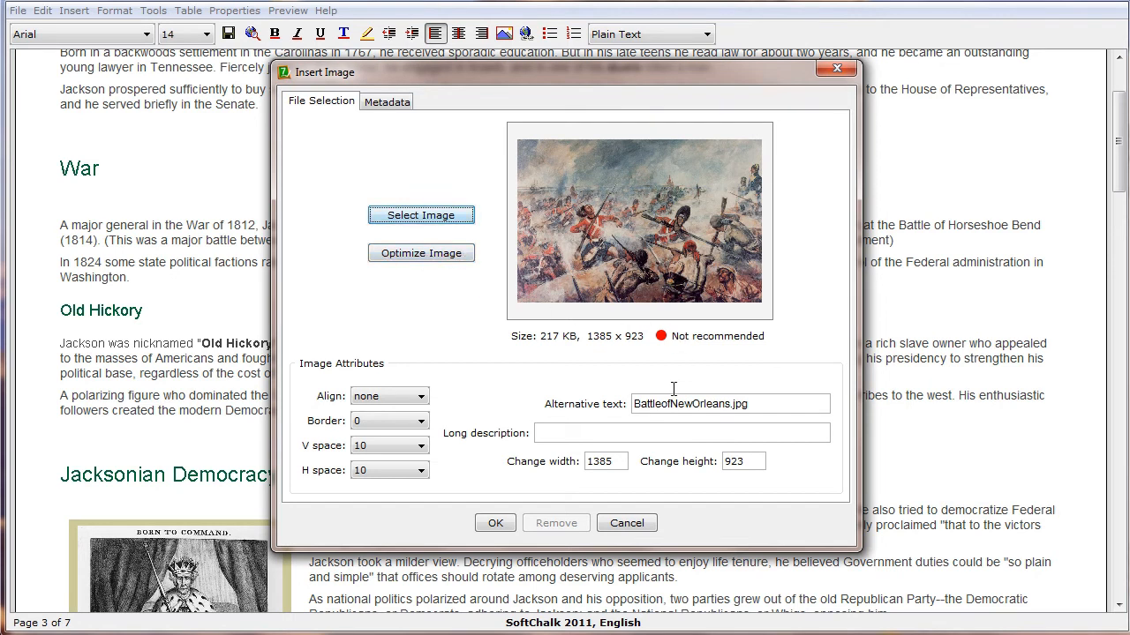
pyautogui.click(493, 524)
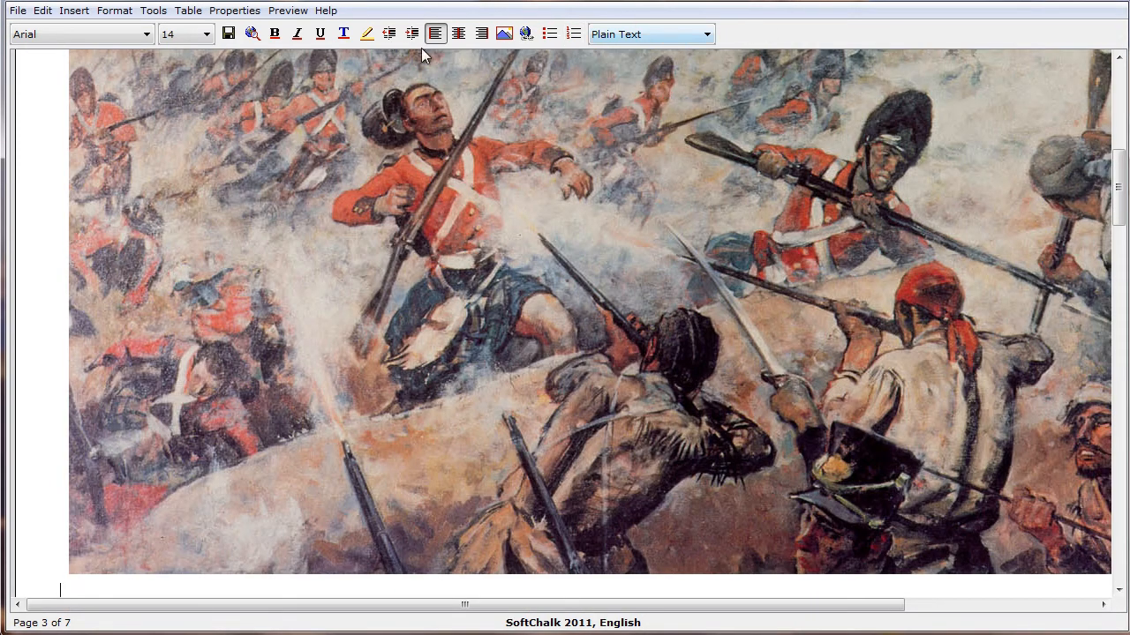
# Save and preview the lesson in the browser, examine how the battle image fits the War page, and close the preview
pyautogui.click(251, 34)
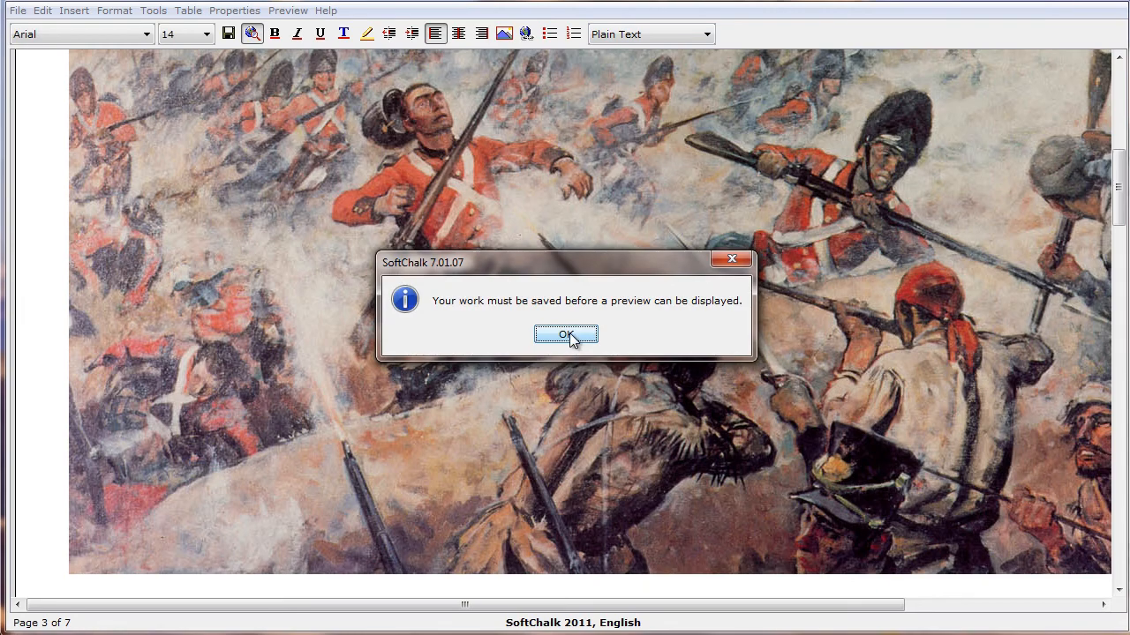
pyautogui.press('Return')
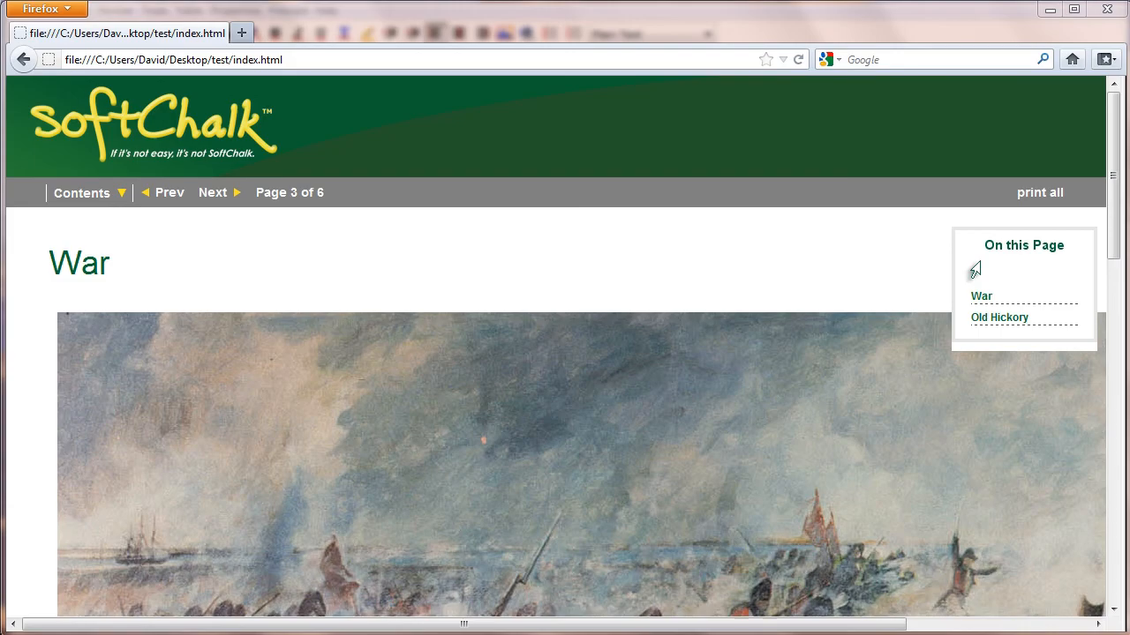
pyautogui.moveTo(883, 627)
pyautogui.mouseDown()
pyautogui.moveTo(1067, 628)
pyautogui.moveTo(884, 627)
pyautogui.mouseUp()
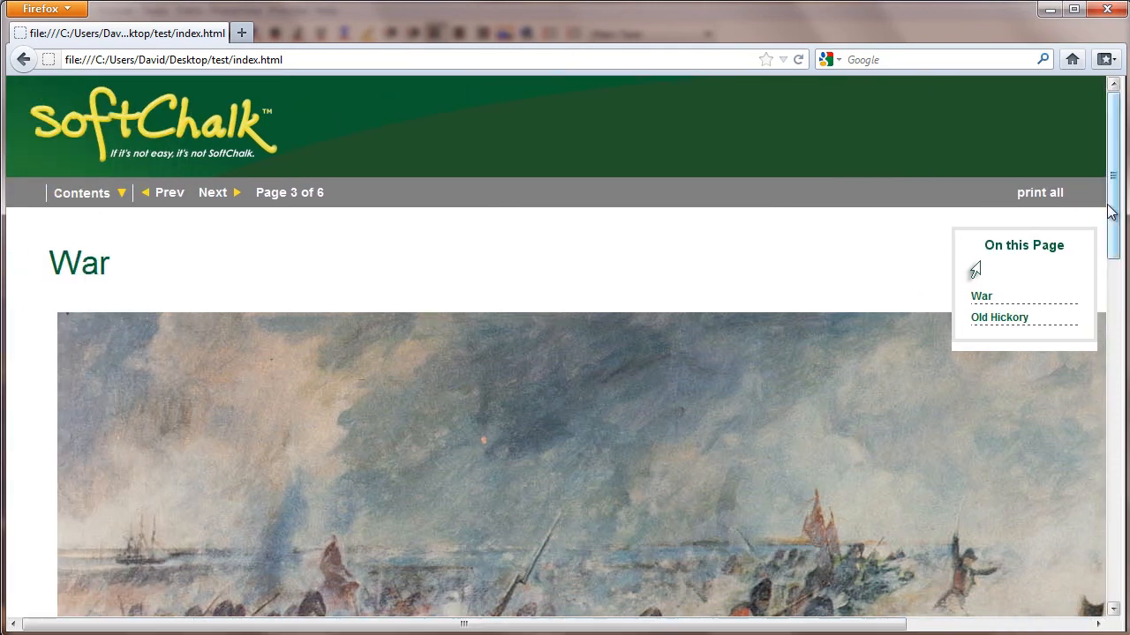
pyautogui.moveTo(1116, 212)
pyautogui.mouseDown()
pyautogui.moveTo(1119, 426)
pyautogui.moveTo(1119, 394)
pyautogui.mouseUp()
pyautogui.moveTo(887, 625)
pyautogui.mouseDown()
pyautogui.moveTo(1074, 625)
pyautogui.moveTo(888, 625)
pyautogui.mouseUp()
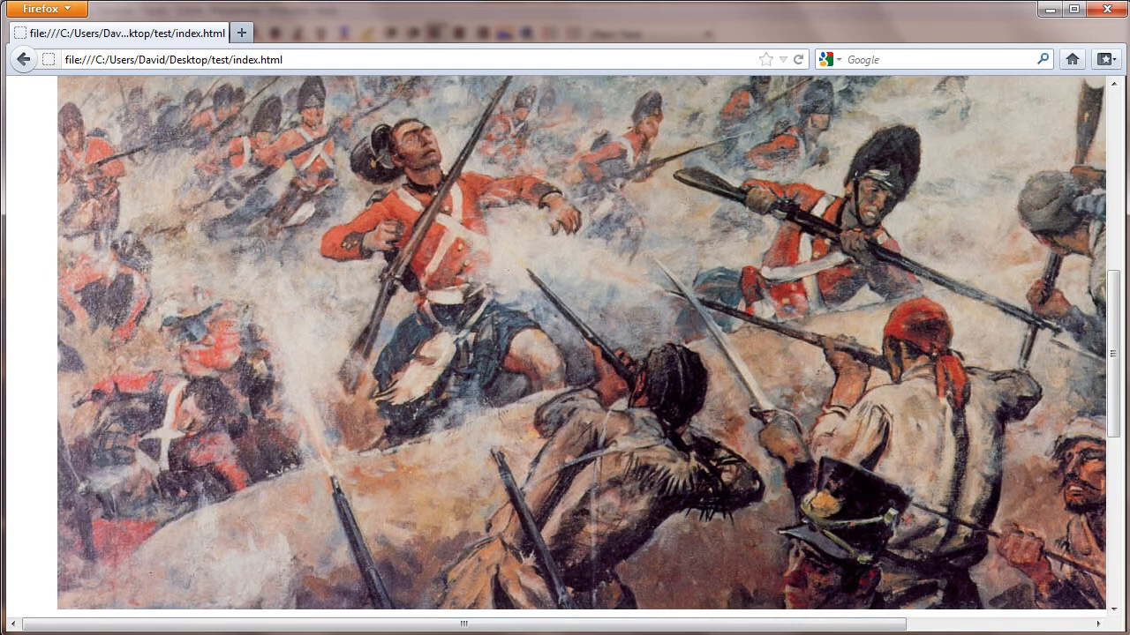
pyautogui.click(1108, 10)
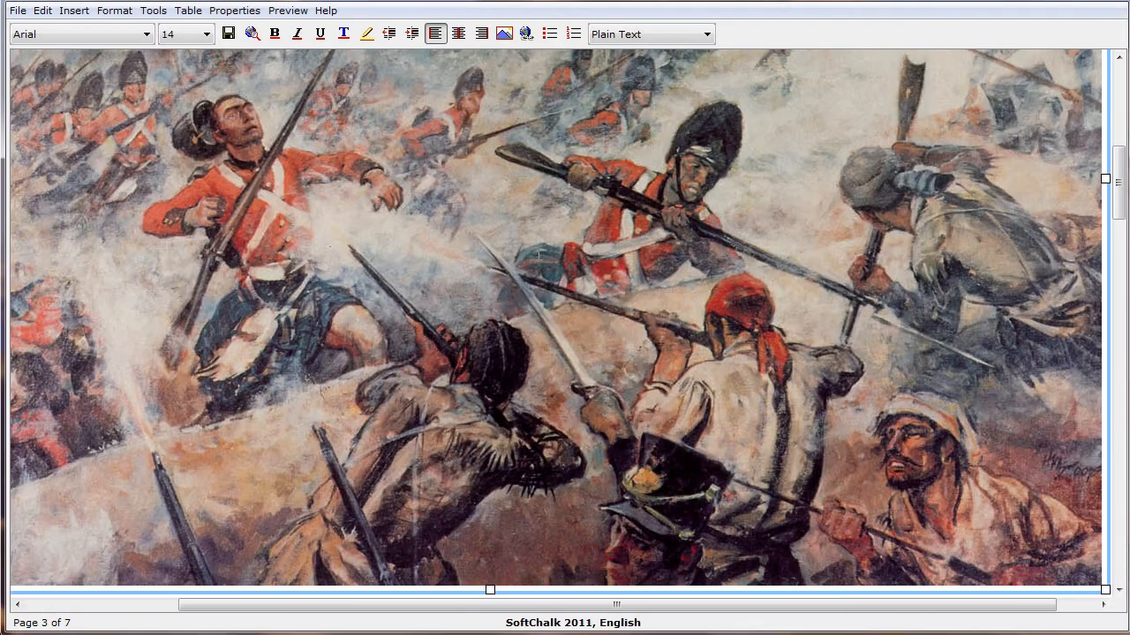
# Open the Battle of New Orleans image for modification and optimize it
pyautogui.rightClick(539, 256)
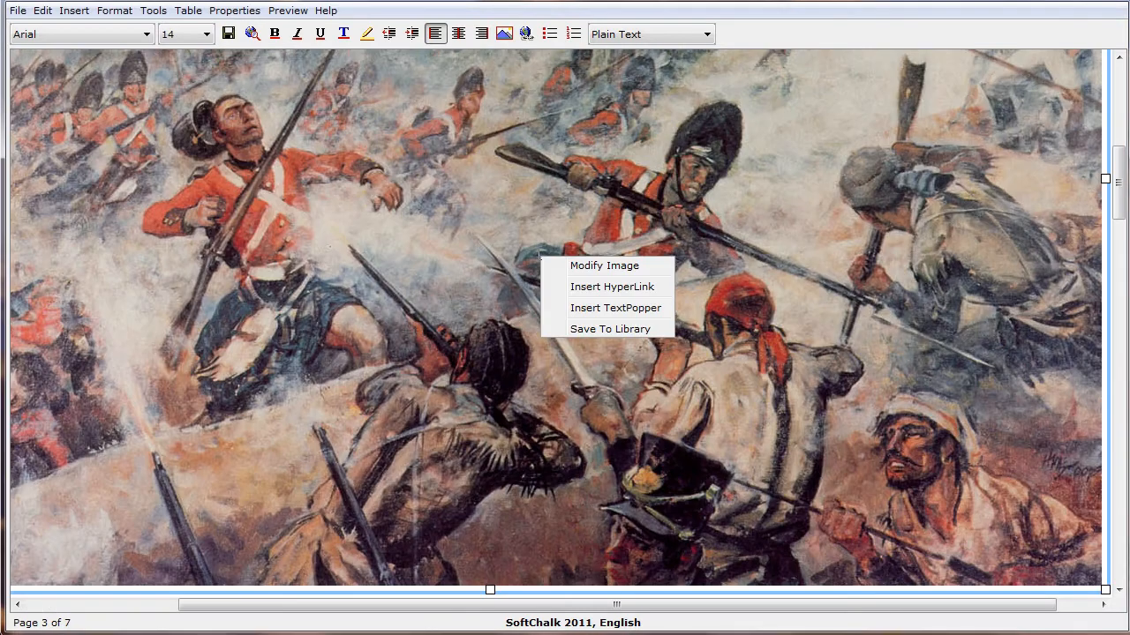
pyautogui.click(615, 265)
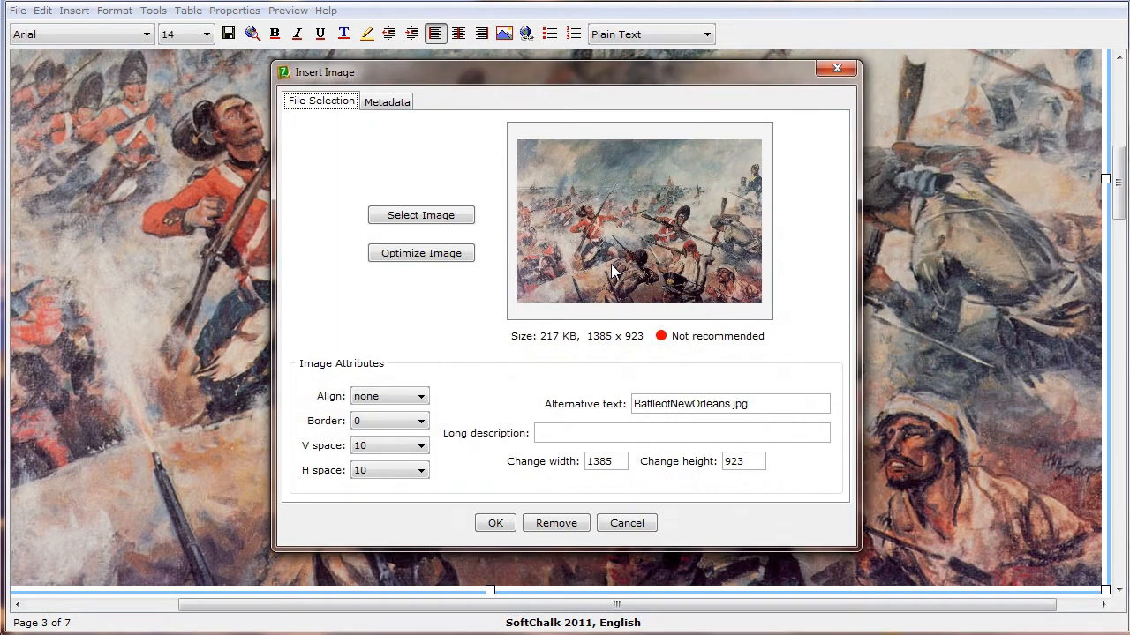
pyautogui.click(420, 256)
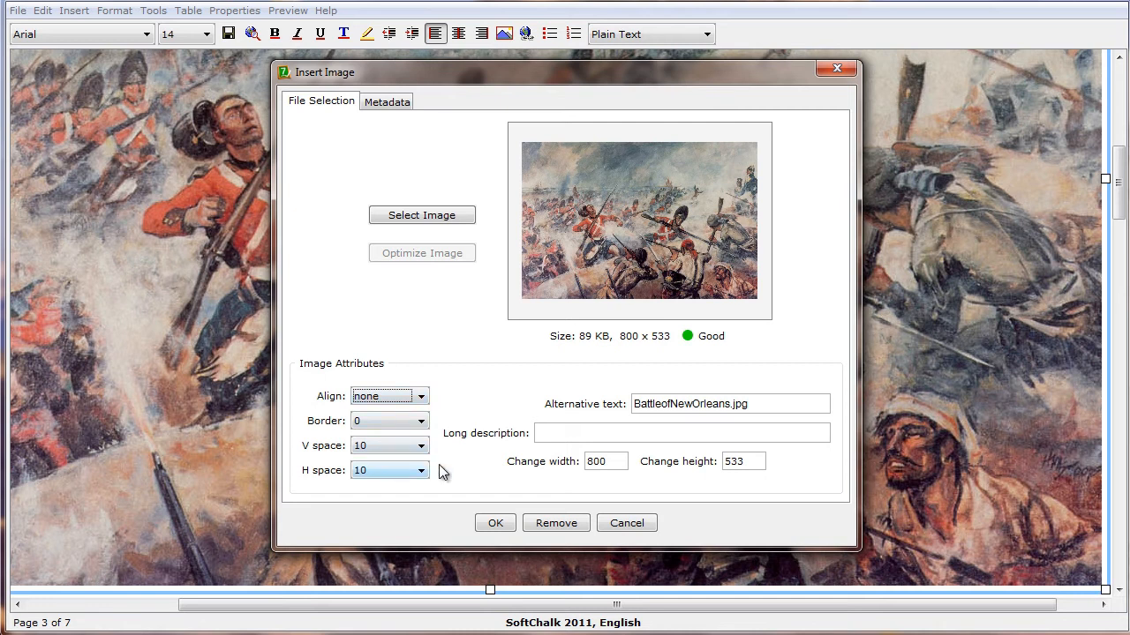
# Enter a long description beginning "This shows a battle scene showing soldiers with guns firing" and apply the battle image changes
pyautogui.click(574, 433)
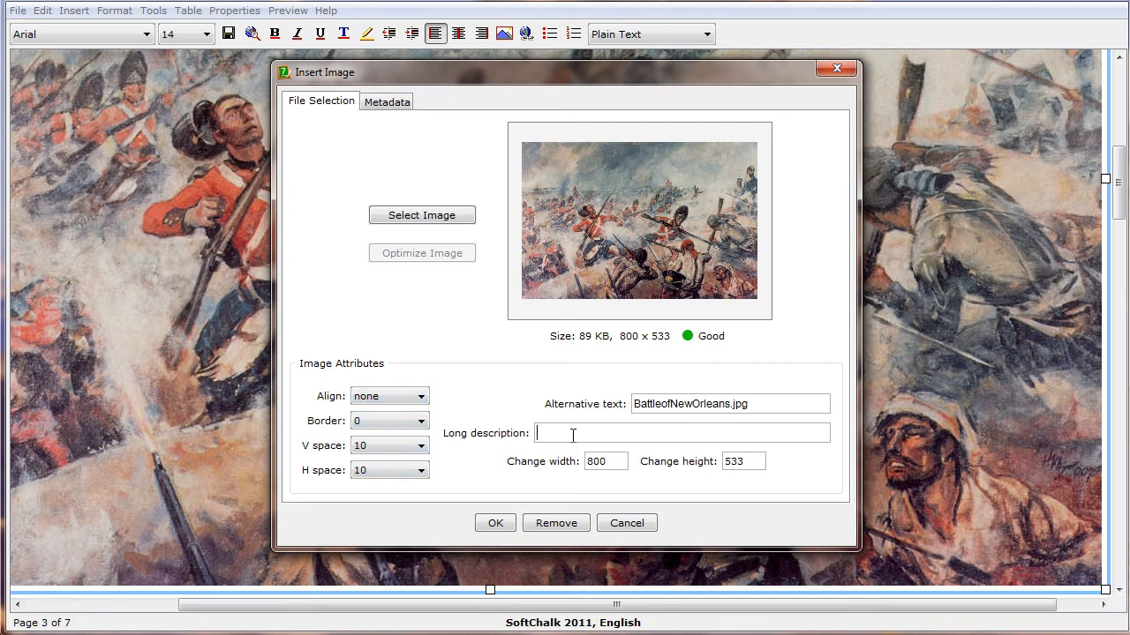
pyautogui.hotkey('ctrl', 'v')
pyautogui.press('Home')
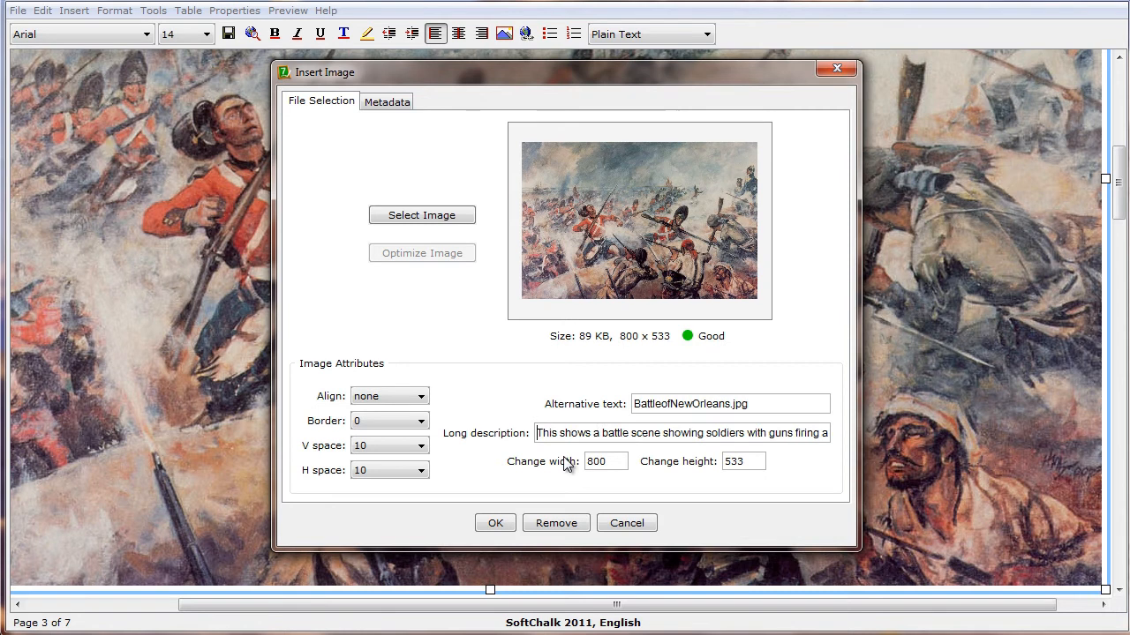
pyautogui.click(496, 525)
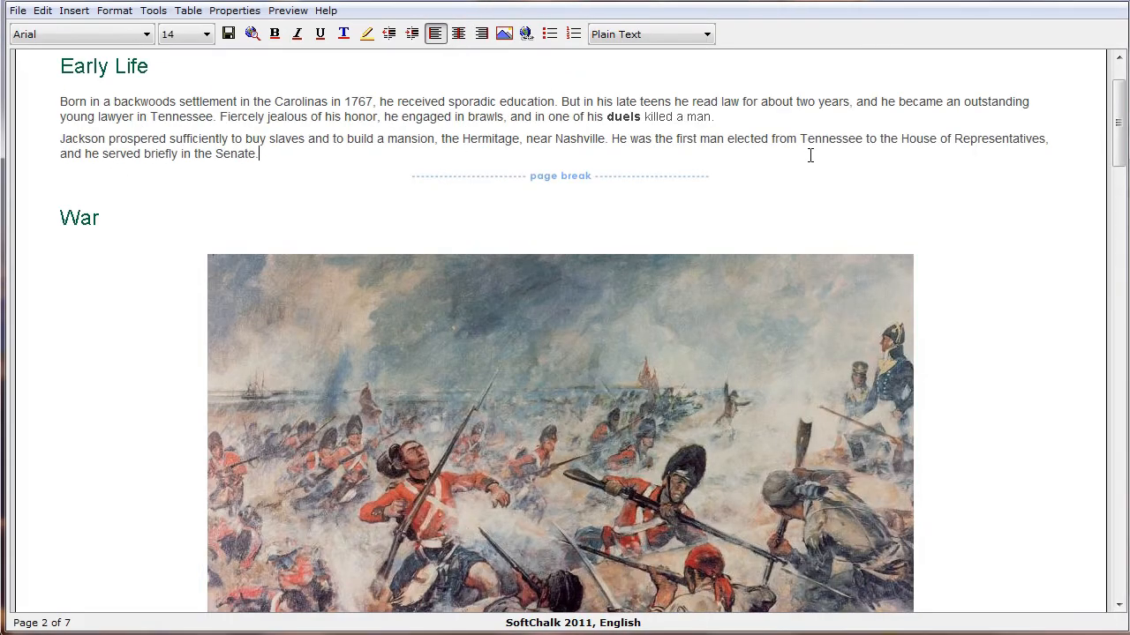
# Place the insertion point before the paragraph under the Martin Van Buren heading and open Media Search
pyautogui.scroll(-10, 810, 156)
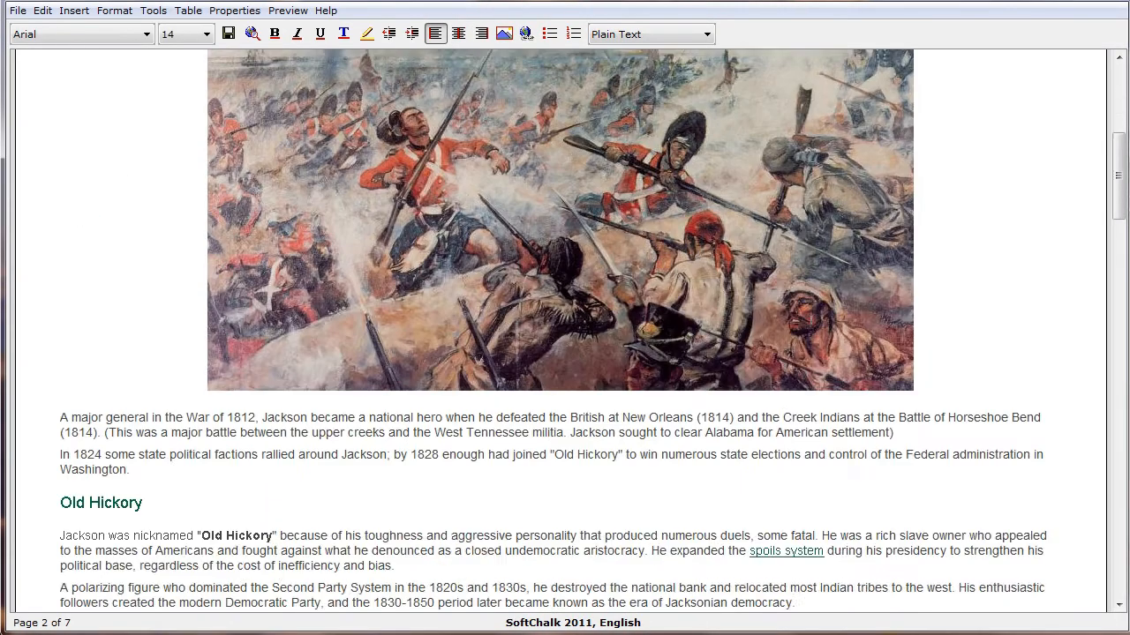
pyautogui.scroll(-15, 388, 285)
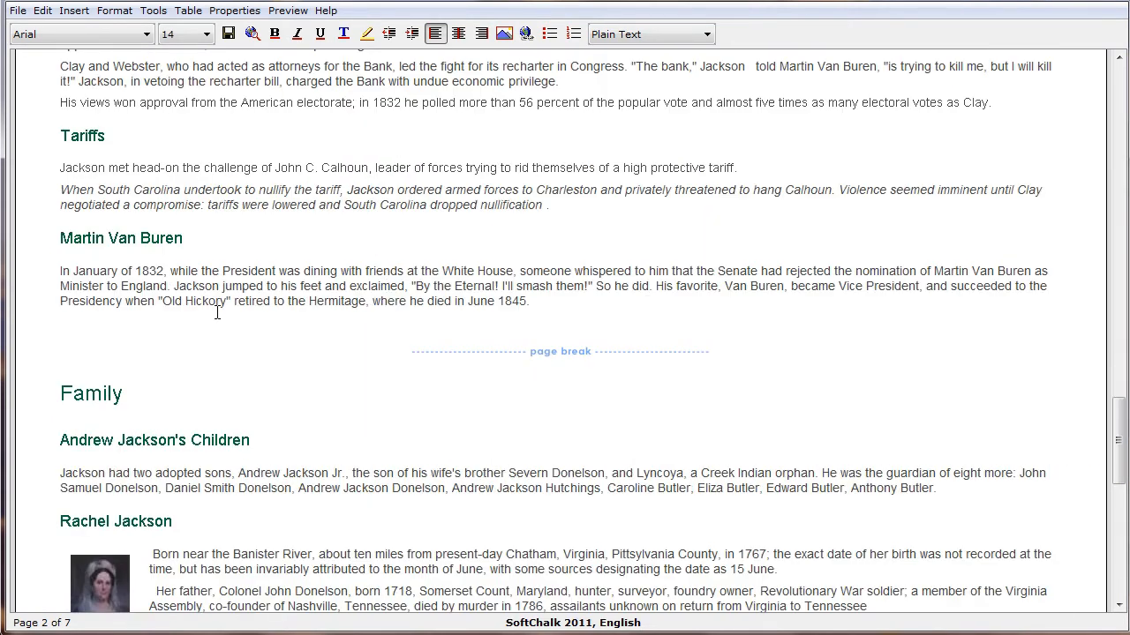
pyautogui.click(188, 240)
pyautogui.click(59, 270)
pyautogui.click(160, 11)
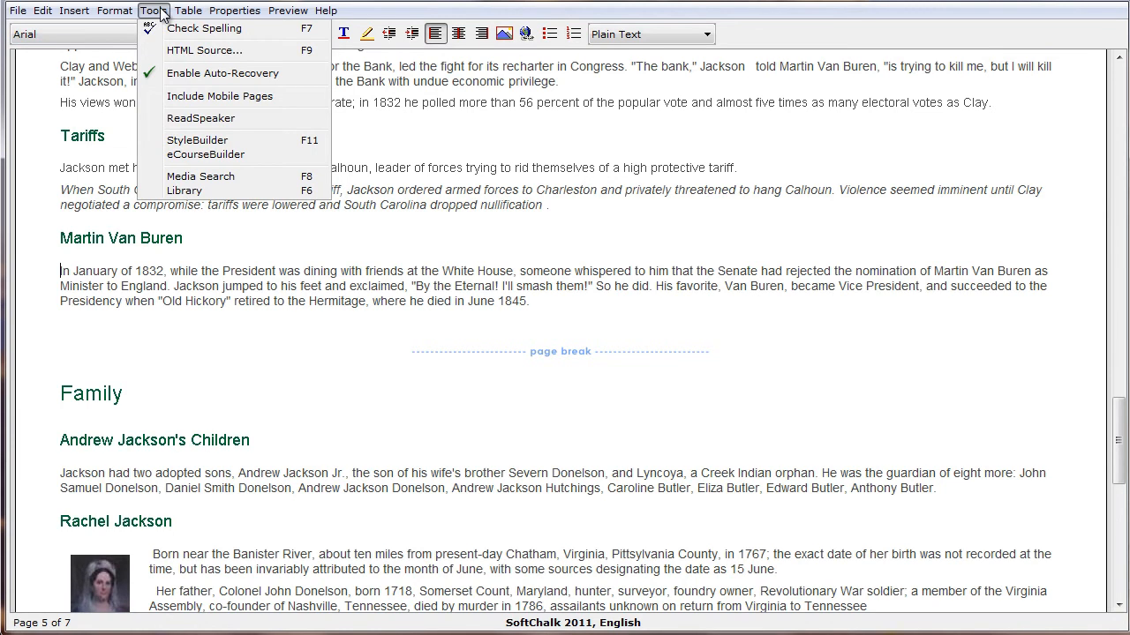
pyautogui.click(202, 177)
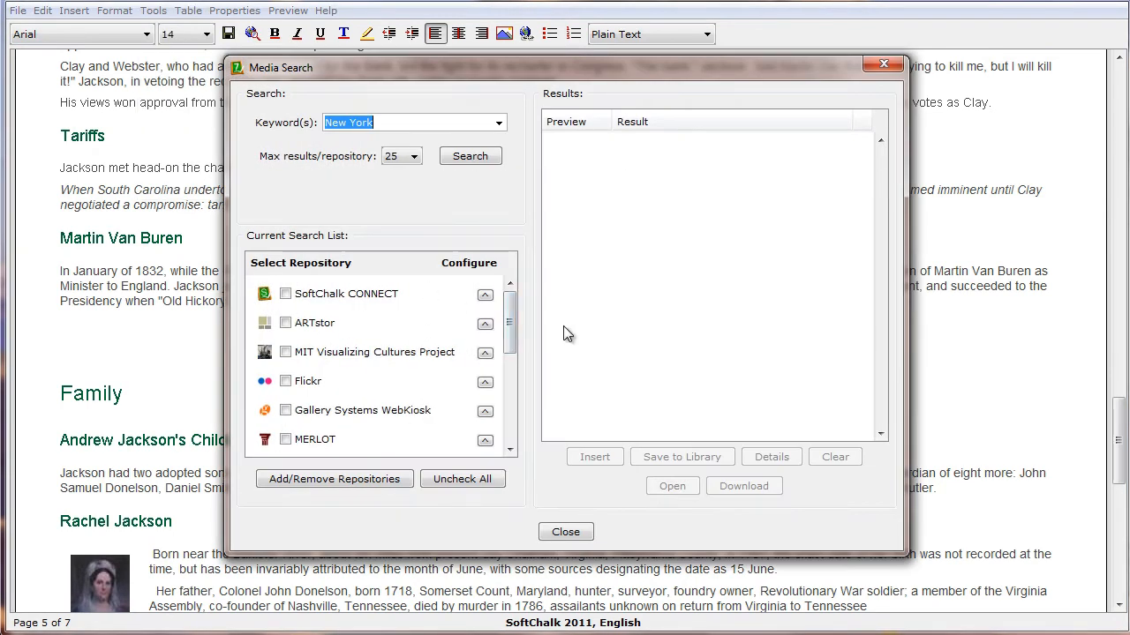
# Include the ARTstor and Flickr repositories in the media search, agreeing to the ARTstor license
pyautogui.click(285, 323)
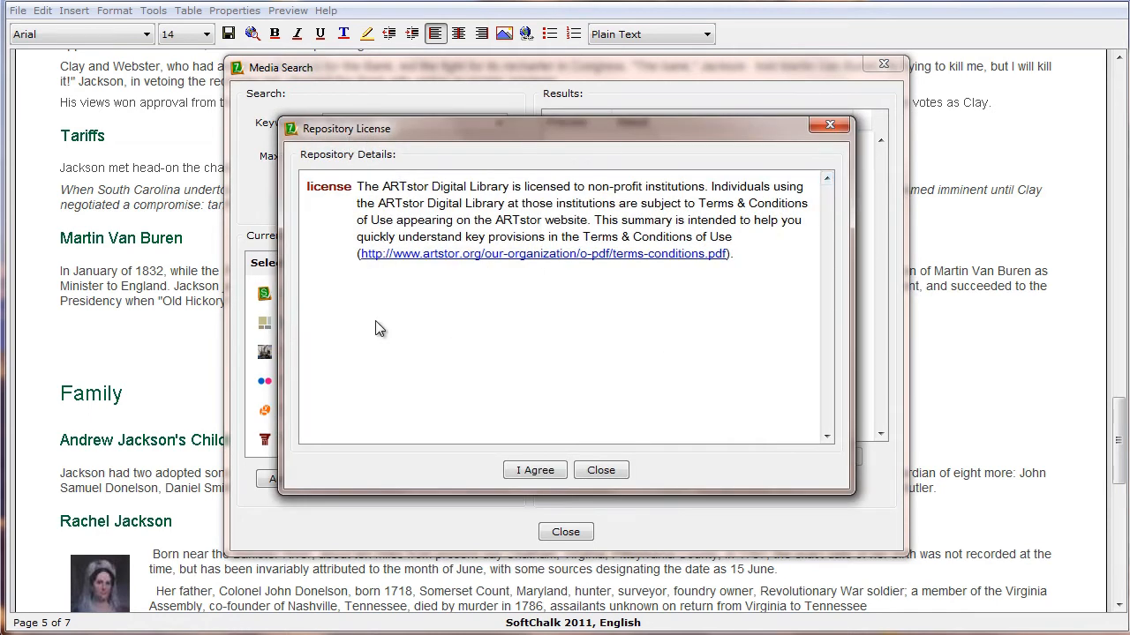
pyautogui.click(532, 470)
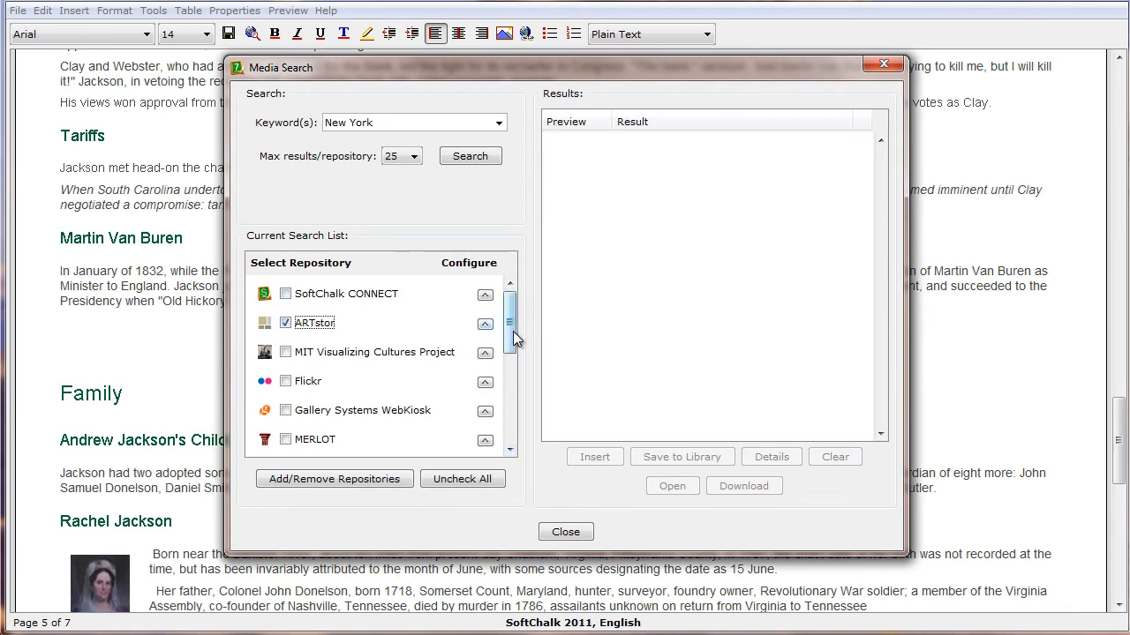
pyautogui.moveTo(511, 345)
pyautogui.mouseDown()
pyautogui.moveTo(512, 397)
pyautogui.moveTo(512, 362)
pyautogui.mouseUp()
pyautogui.click(285, 337)
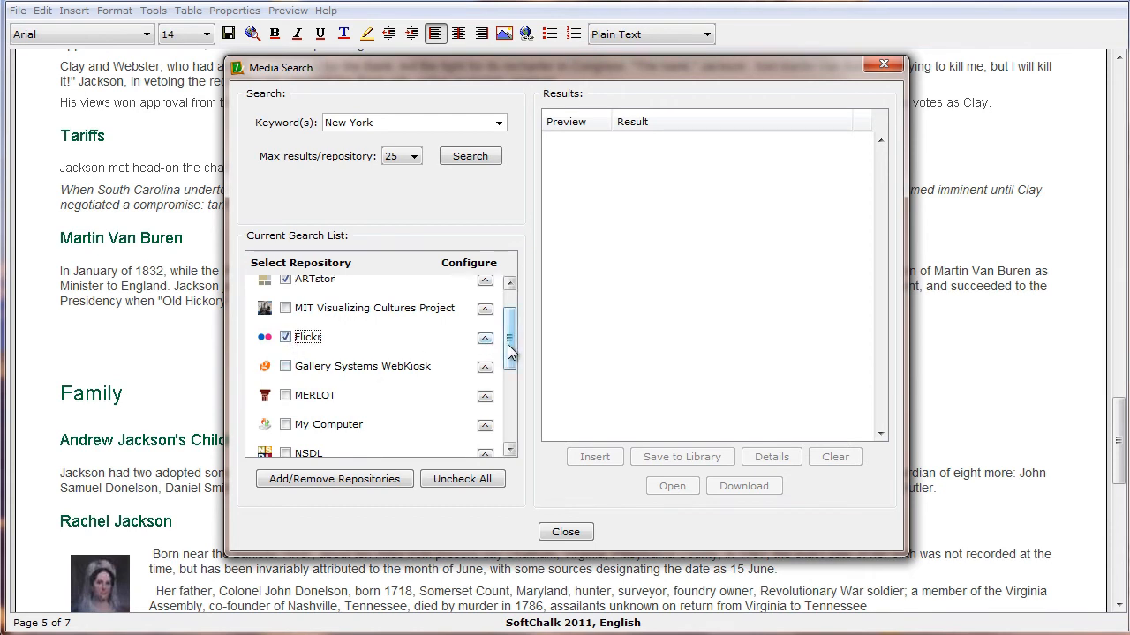
pyautogui.scroll(2, 516, 335)
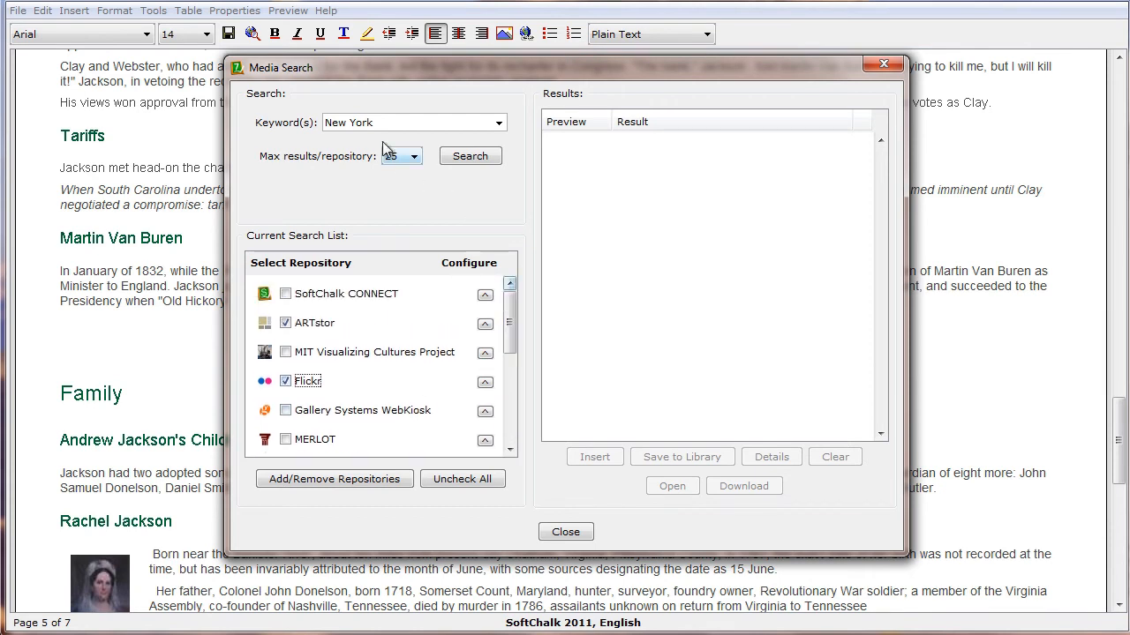
# Search the chosen repositories for "Martin Van Buren" with a maximum of 25 results per repository
pyautogui.moveTo(389, 125); pyautogui.dragTo(258, 126)
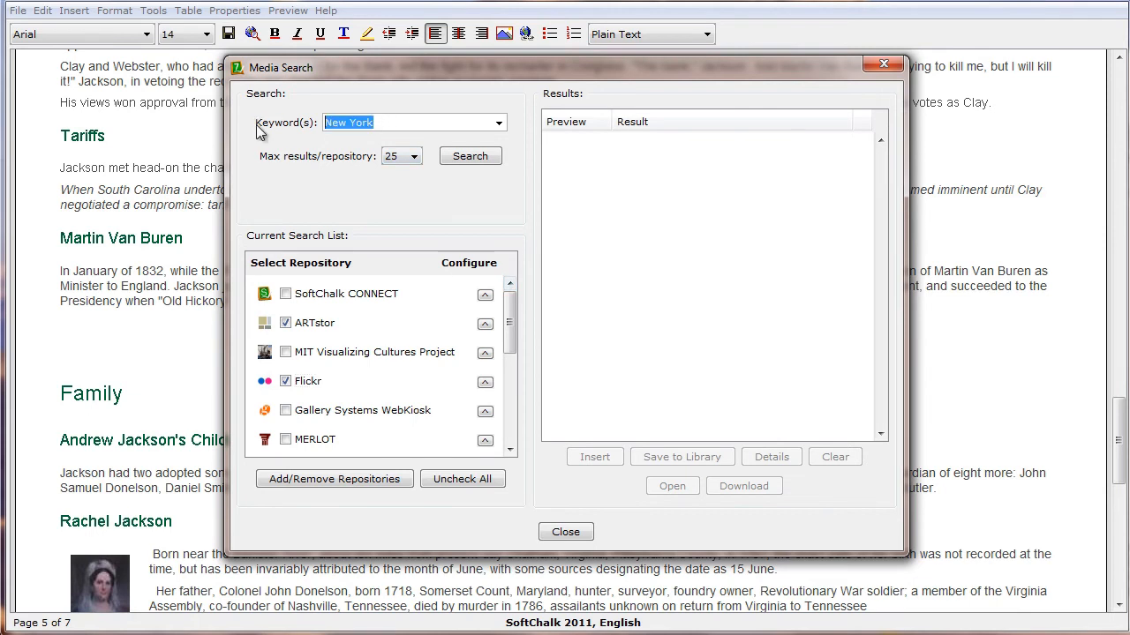
pyautogui.press('BackSpace')
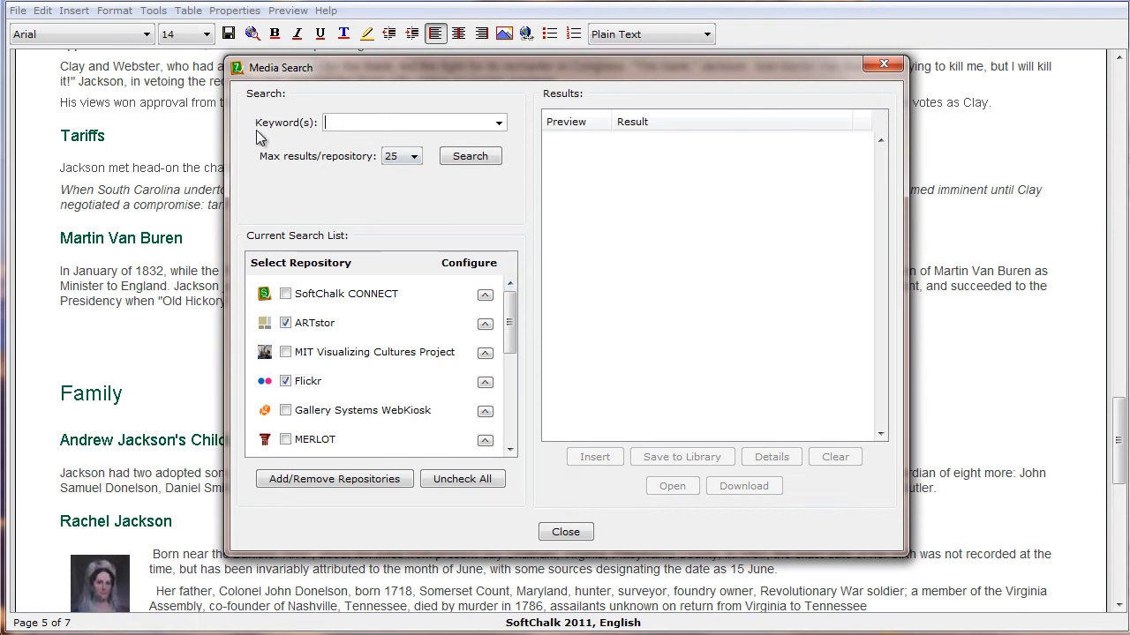
pyautogui.write('Martin Van Buren')
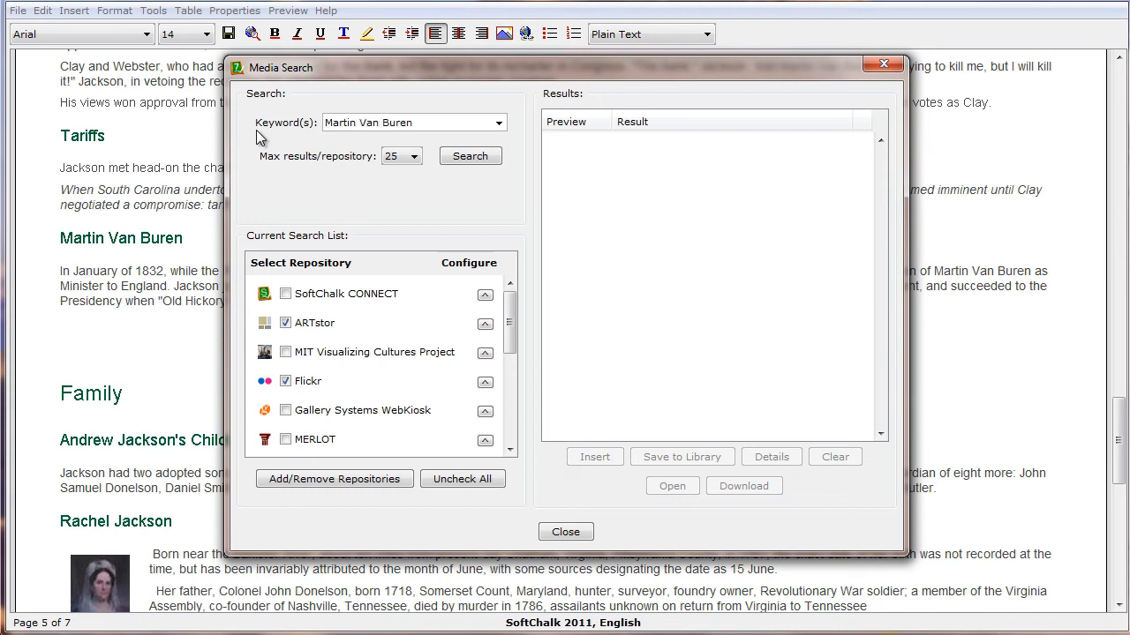
pyautogui.click(407, 158)
pyautogui.click(407, 158)
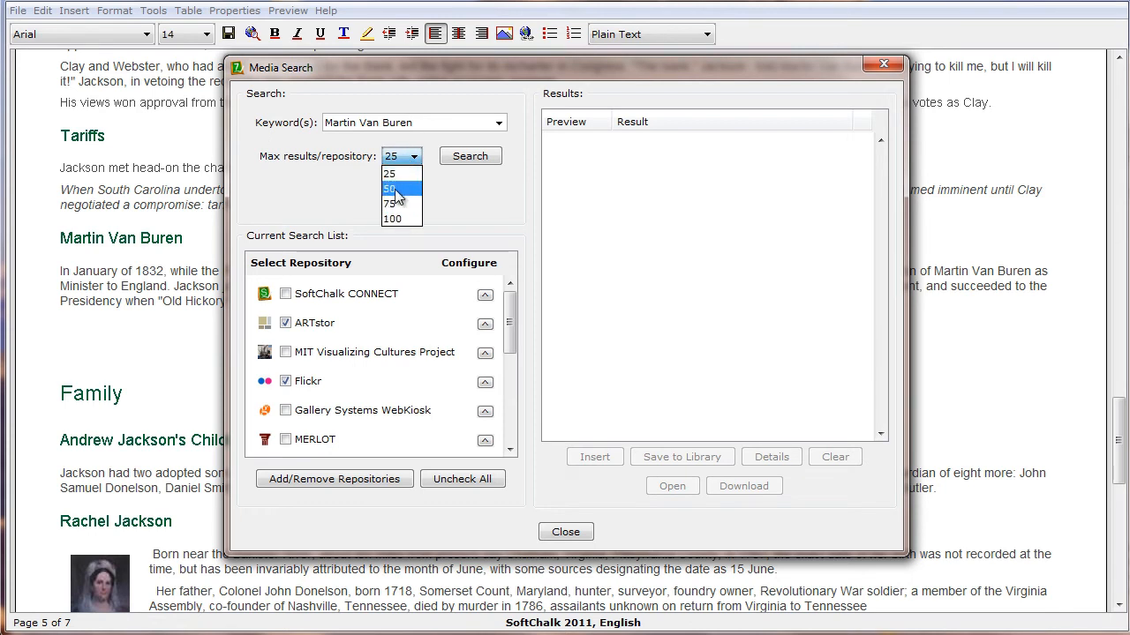
pyautogui.click(397, 175)
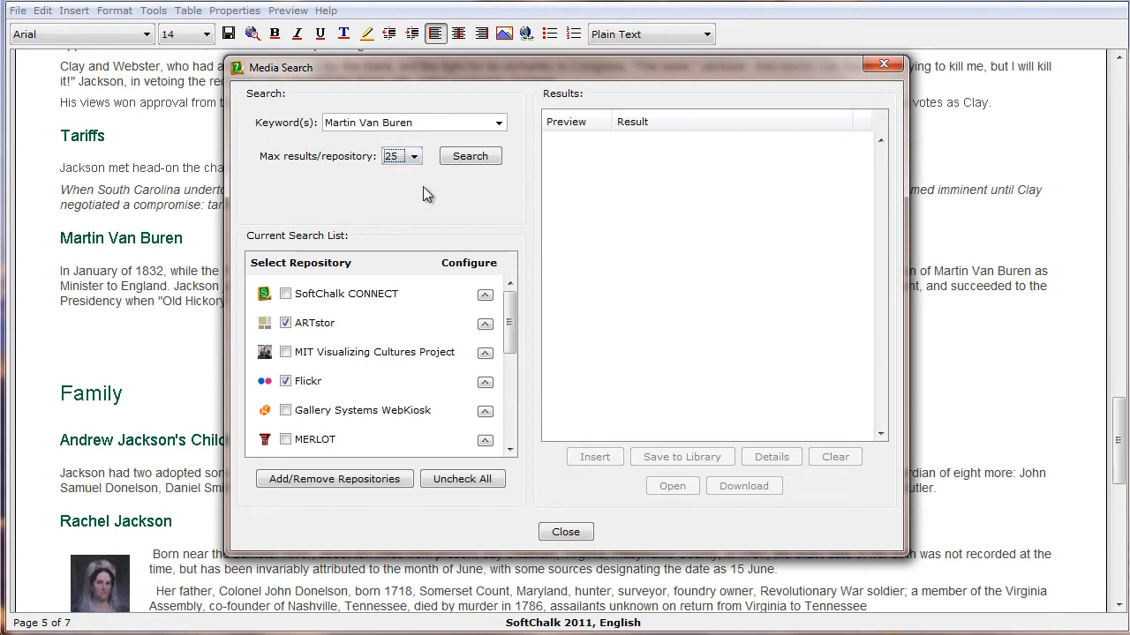
pyautogui.click(464, 157)
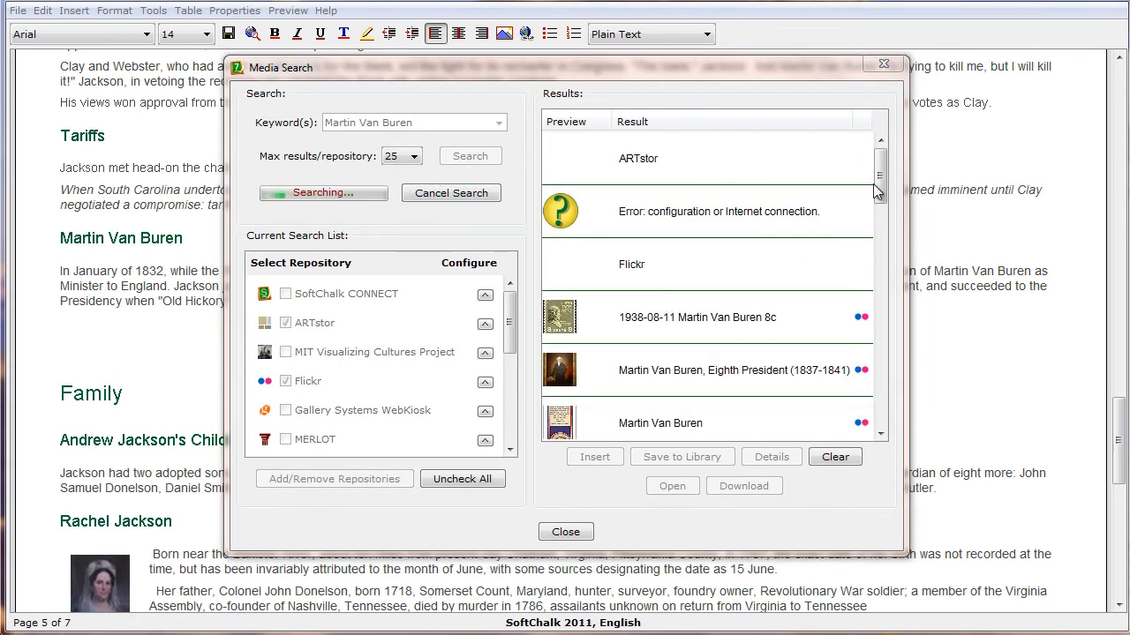
# Examine the details of the DSC_0874 search result and view its full image in the browser
pyautogui.moveTo(881, 189); pyautogui.dragTo(922, 369)
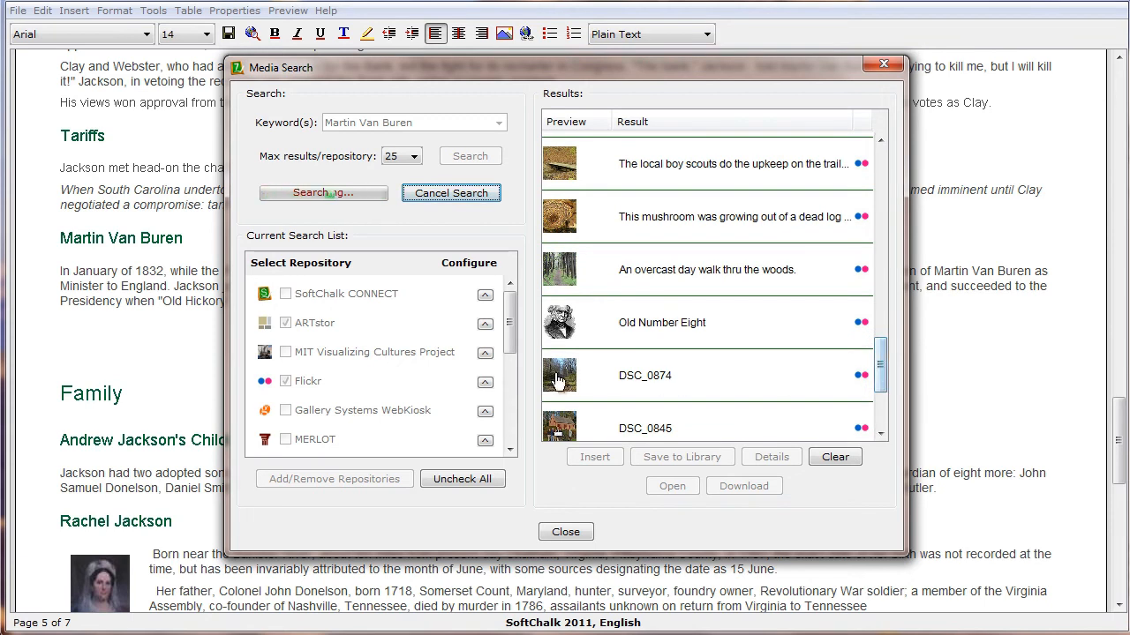
pyautogui.click(685, 378)
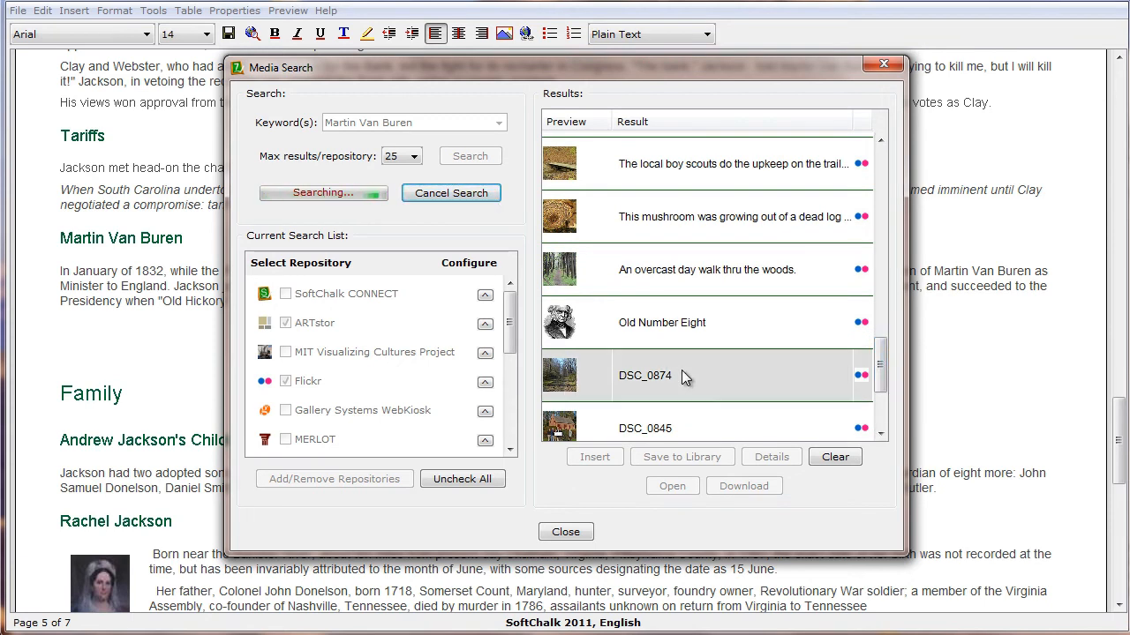
pyautogui.click(767, 457)
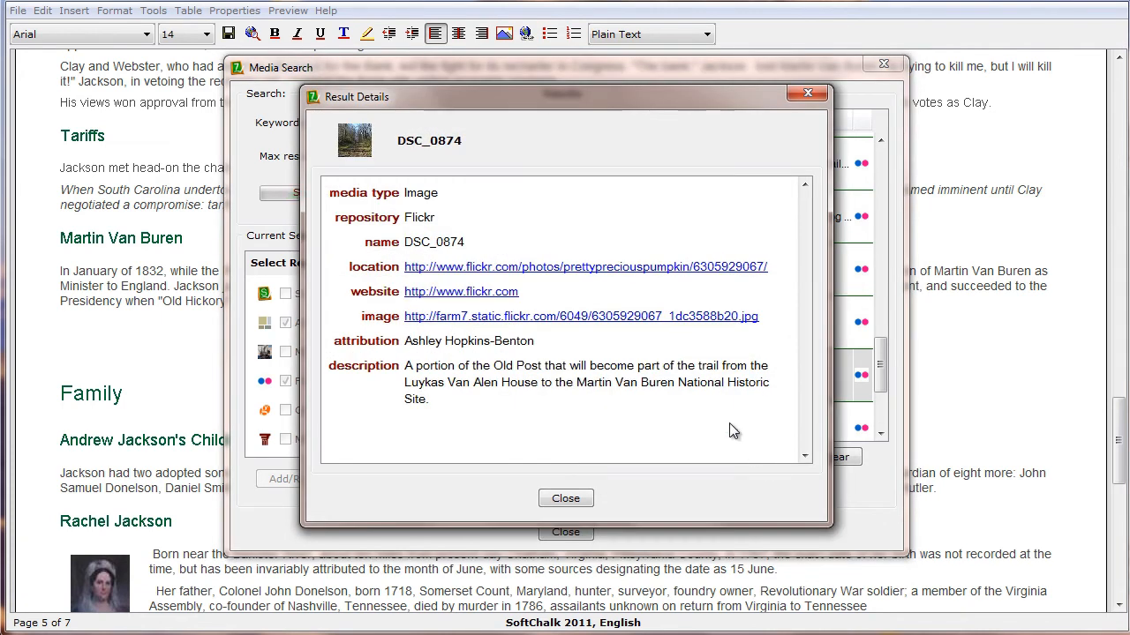
pyautogui.click(575, 317)
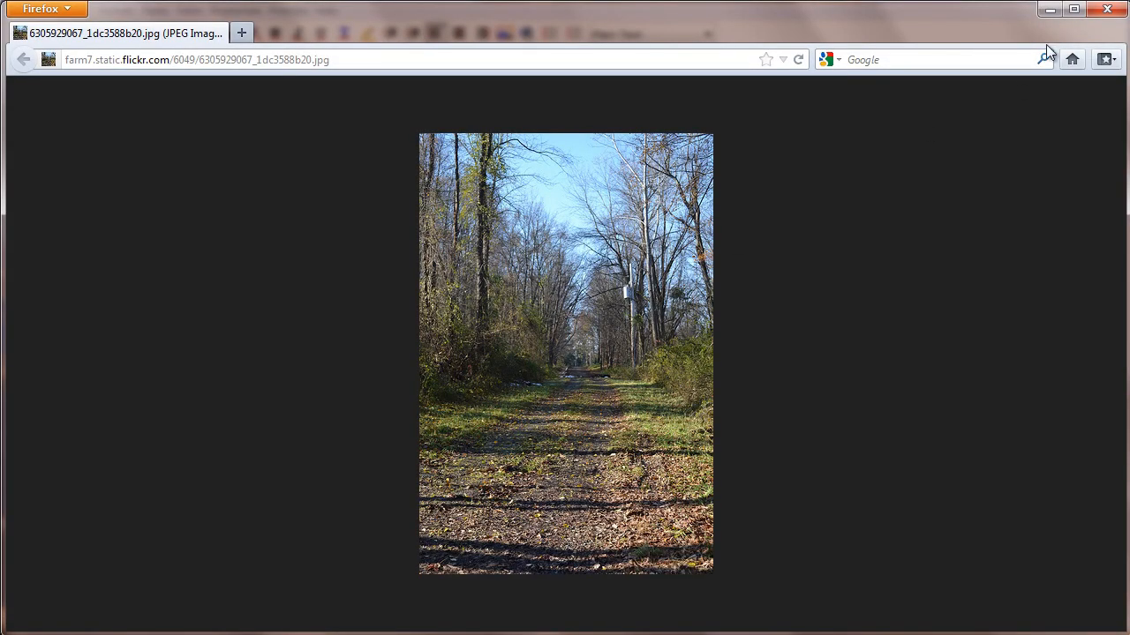
pyautogui.click(1107, 8)
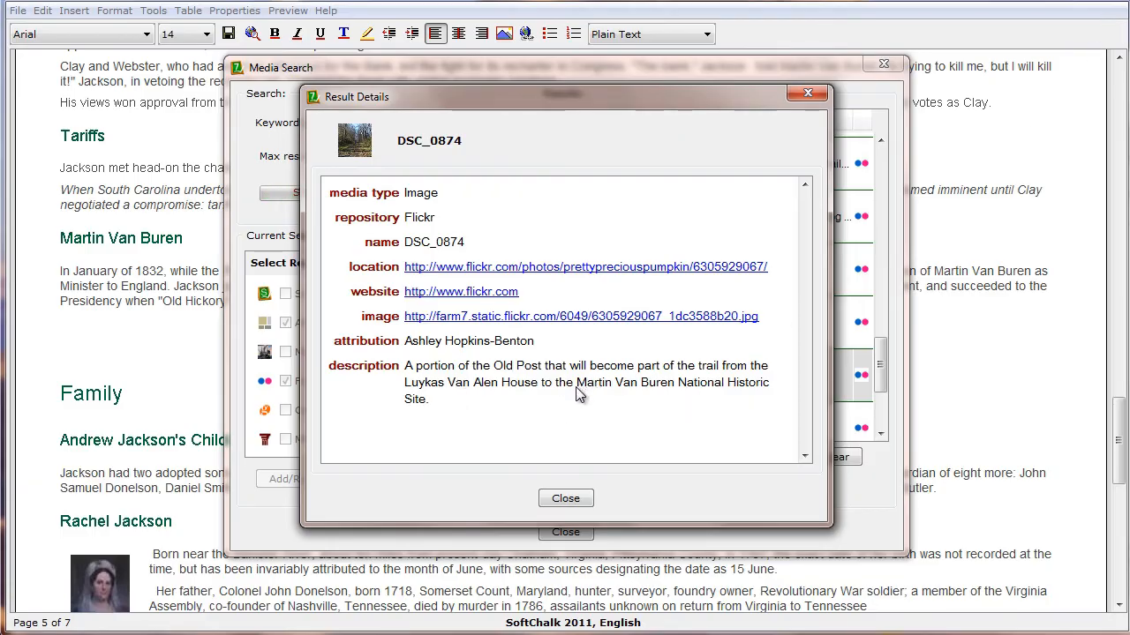
pyautogui.click(569, 498)
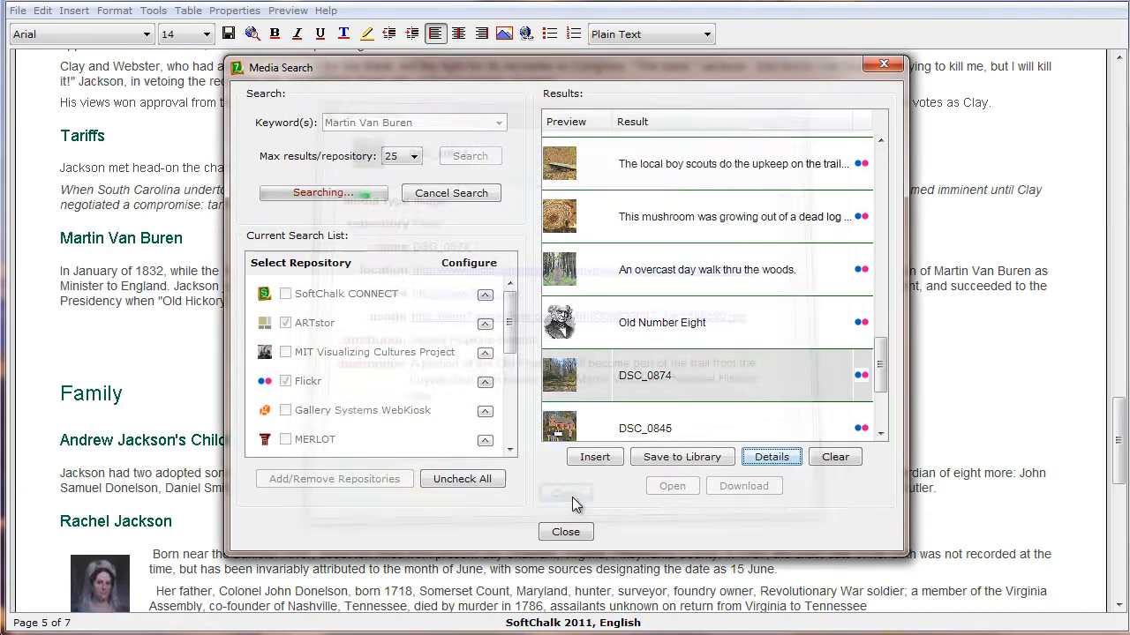
# Check the details of the Old Number Eight result, insert that image into the lesson and close Media Search
pyautogui.click(689, 325)
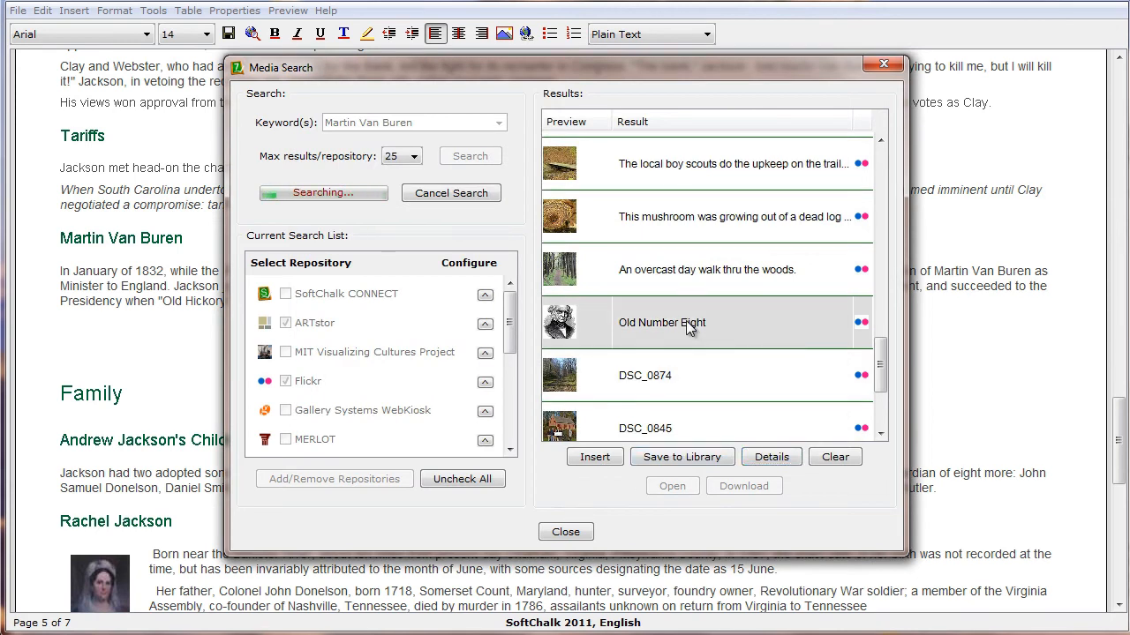
pyautogui.doubleClick(560, 323)
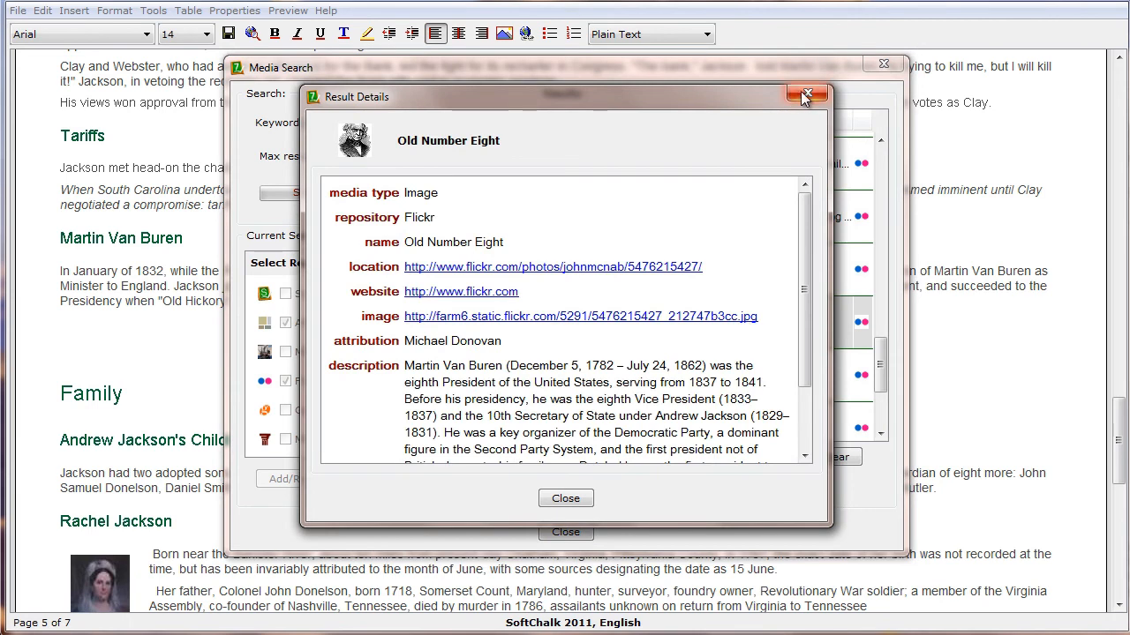
pyautogui.click(569, 497)
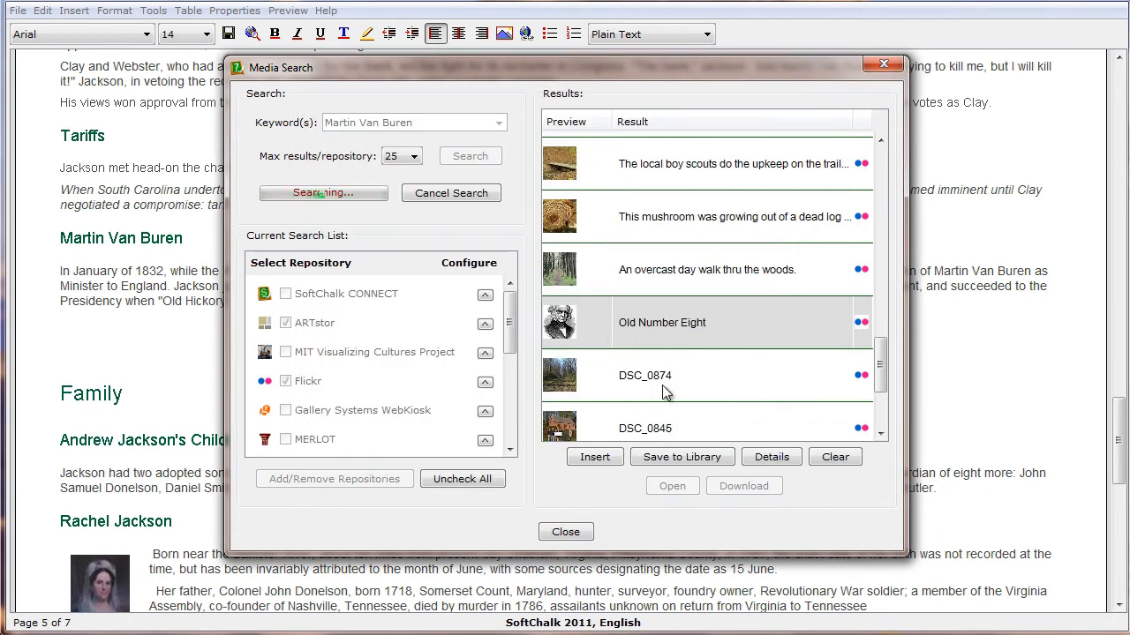
pyautogui.click(595, 457)
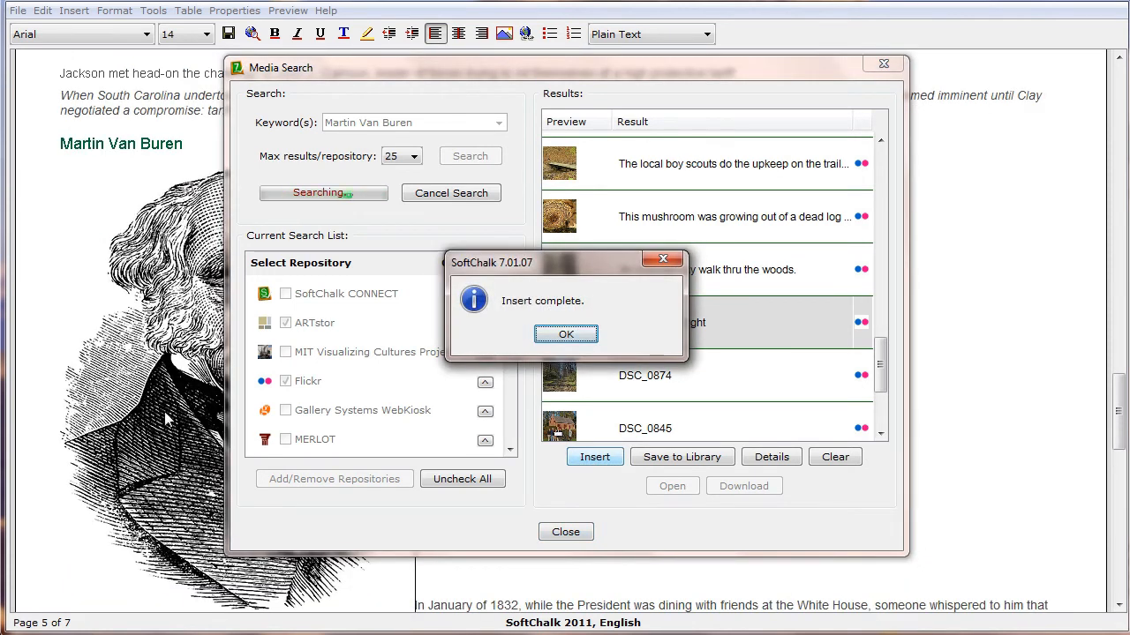
pyautogui.click(570, 336)
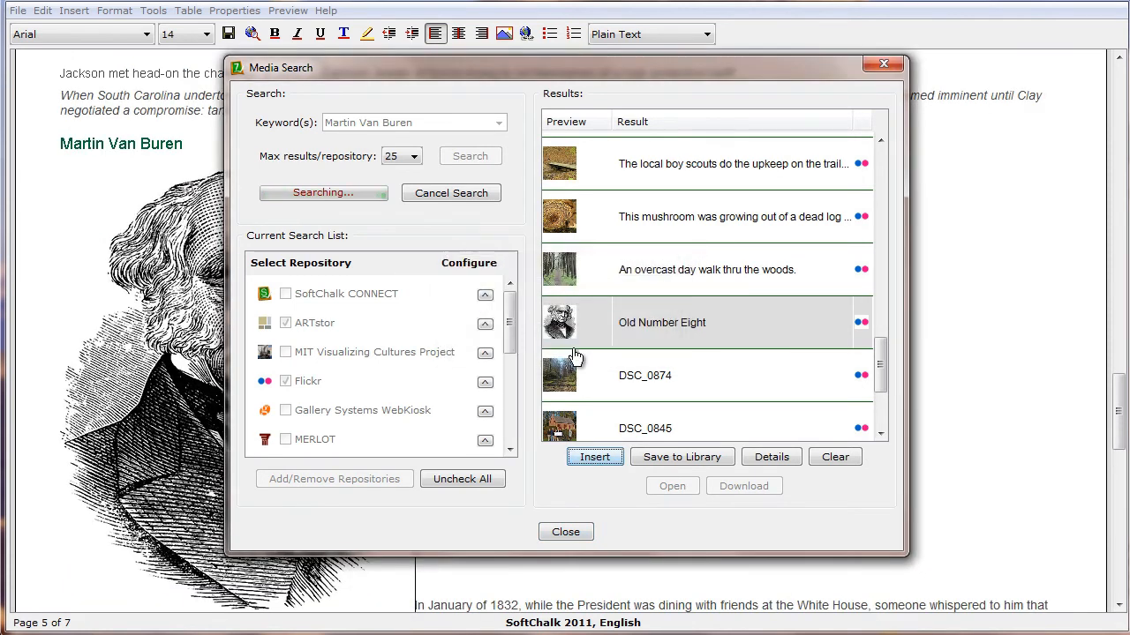
pyautogui.click(574, 535)
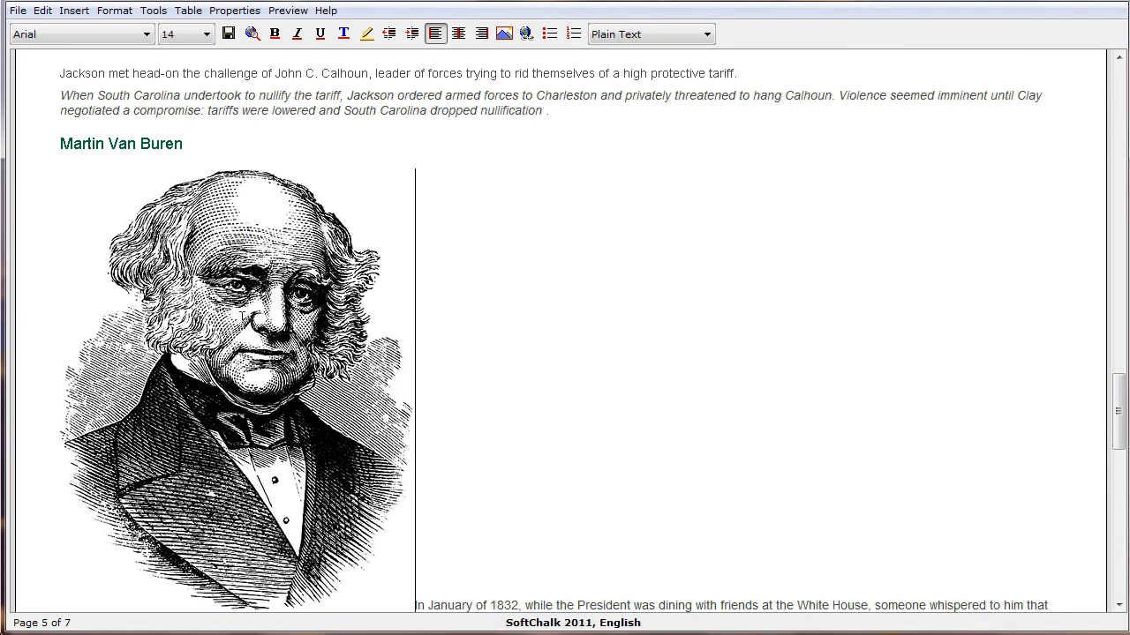
# Open the inserted Martin Van Buren portrait for modification and set left alignment with a border of 2
pyautogui.rightClick(243, 322)
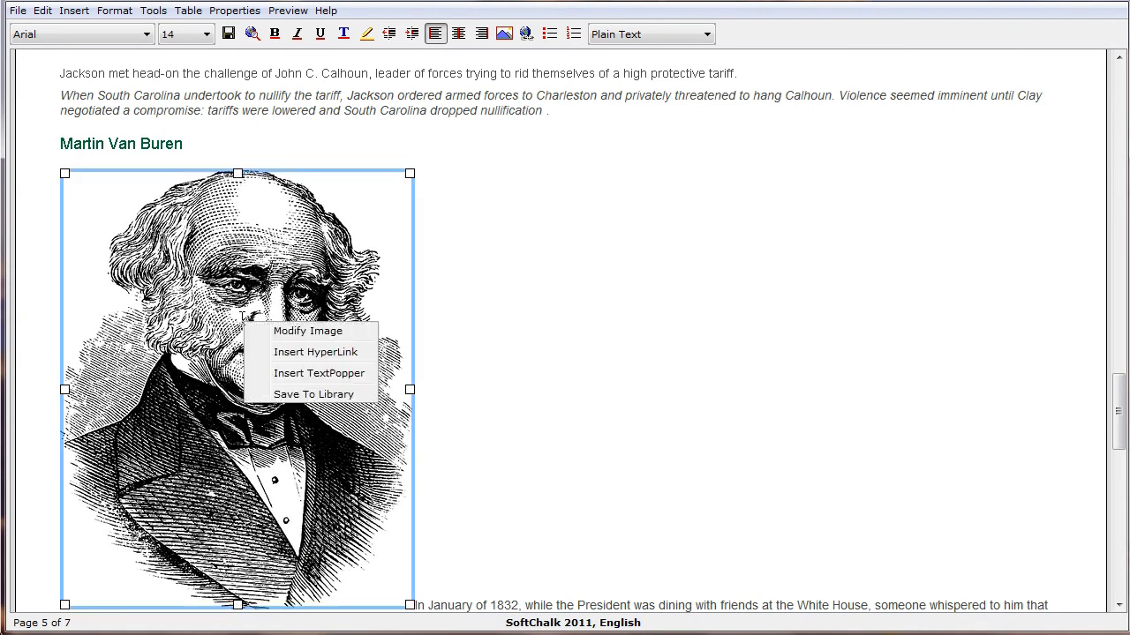
pyautogui.click(307, 332)
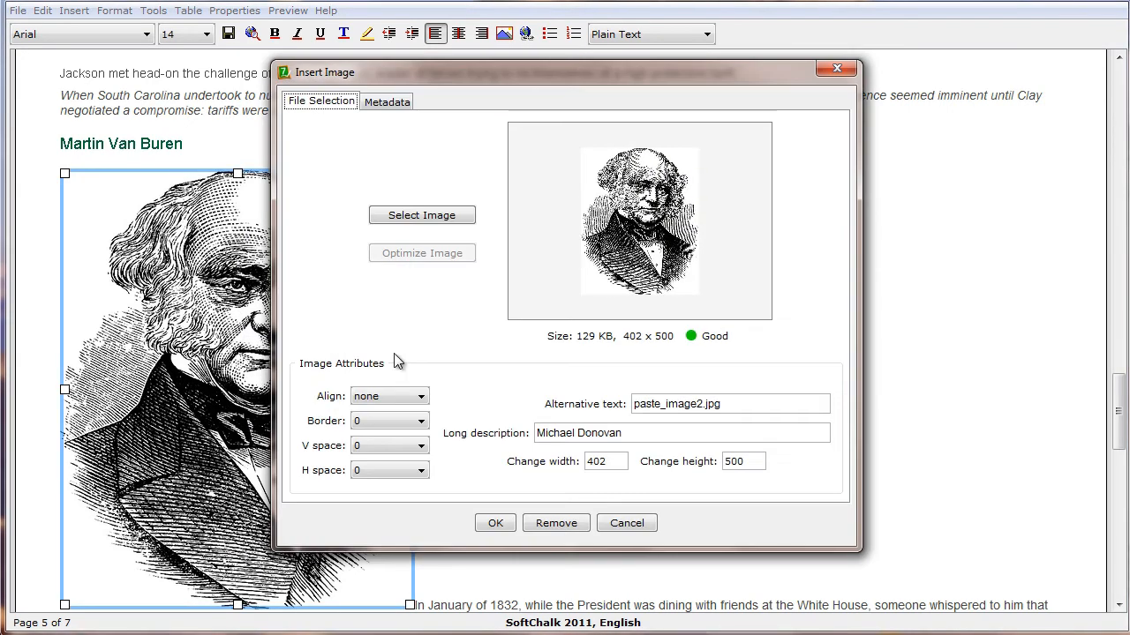
pyautogui.click(406, 396)
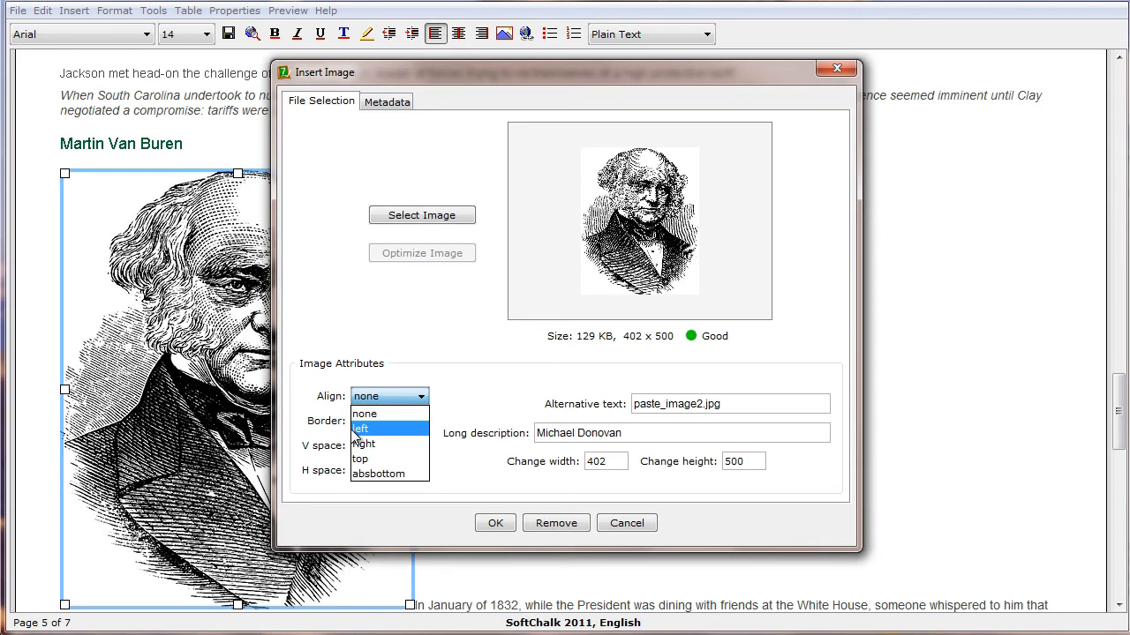
pyautogui.click(365, 429)
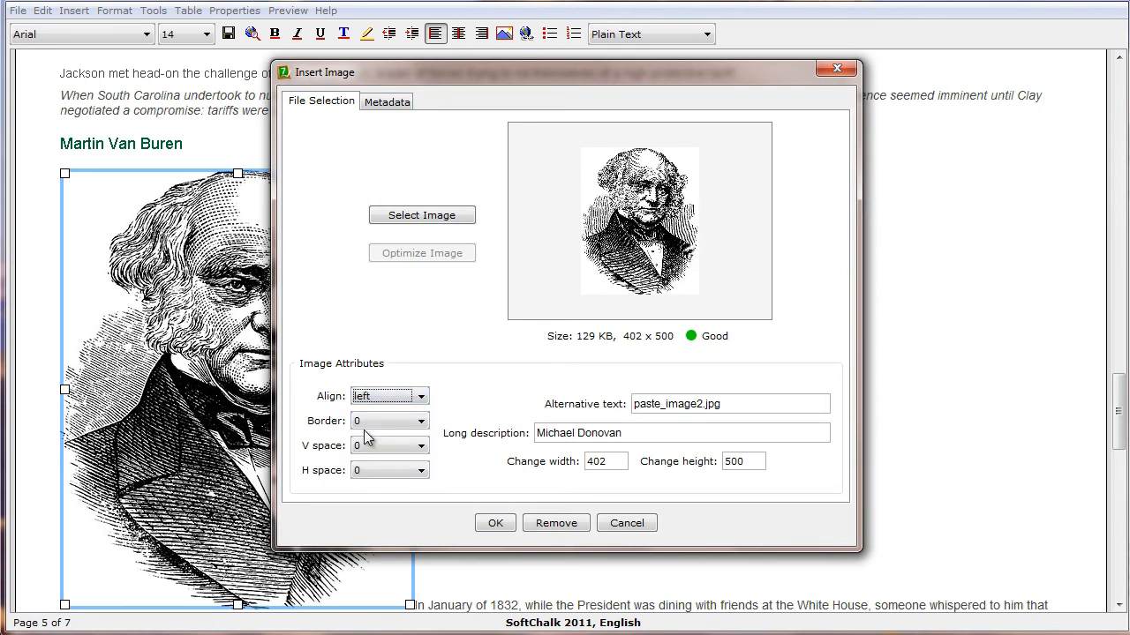
pyautogui.click(377, 423)
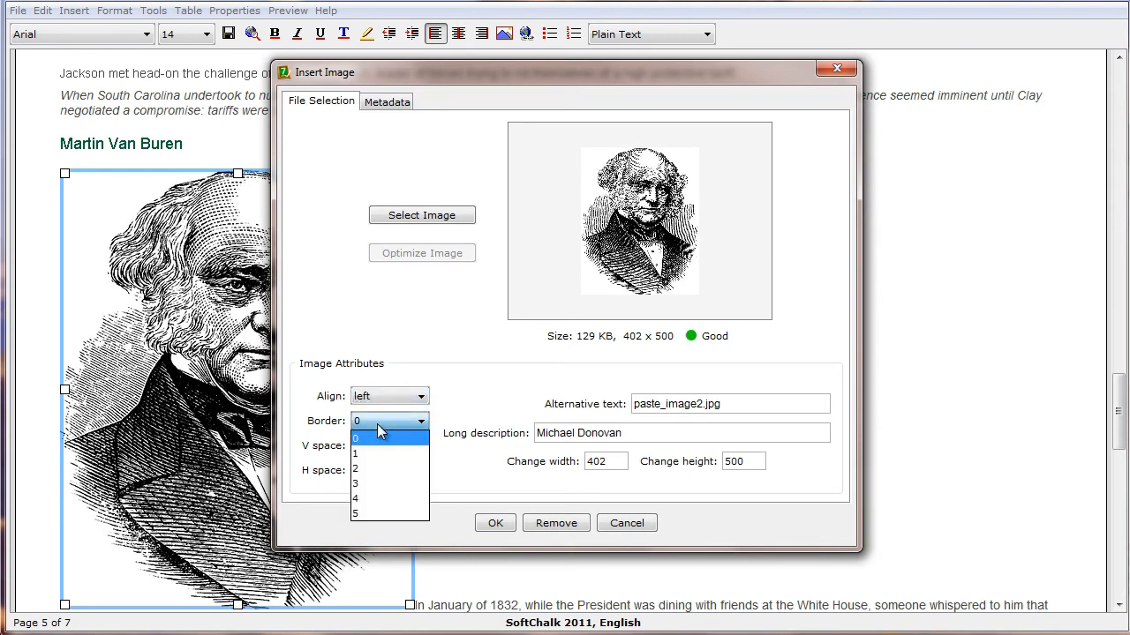
pyautogui.click(360, 470)
# Replace the portrait's long description with the copied text "This shows a battle scene showing soldiers with guns firing and bayonets"
pyautogui.click(622, 433)
pyautogui.hotkey('ctrl', 'a')
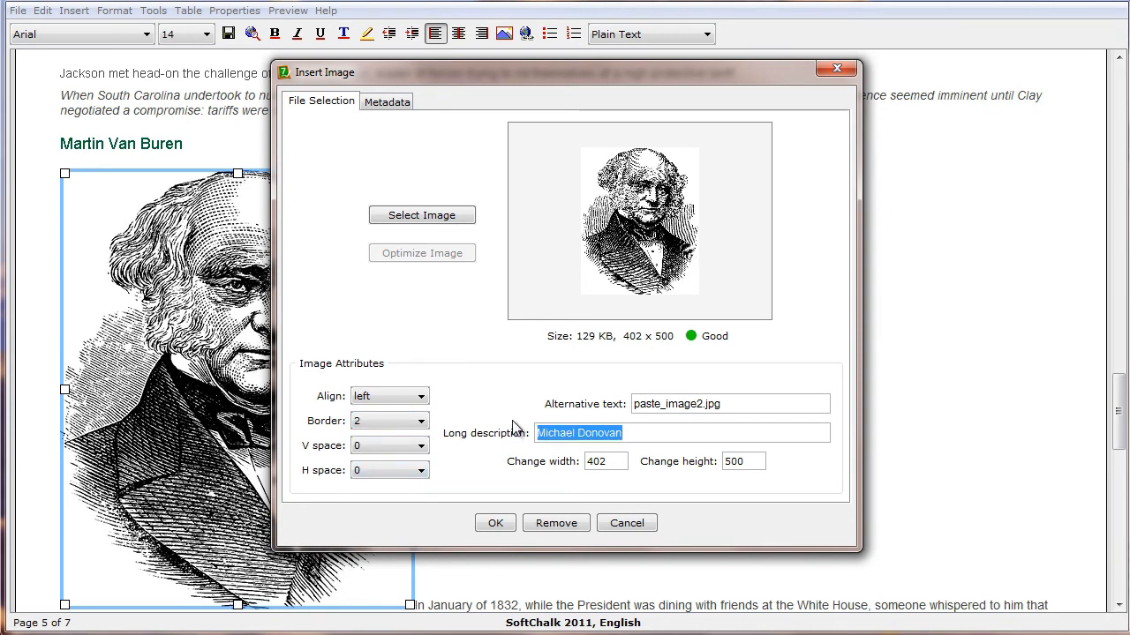
pyautogui.write('a battle scene showing soldiers with guns firing and bayonets')
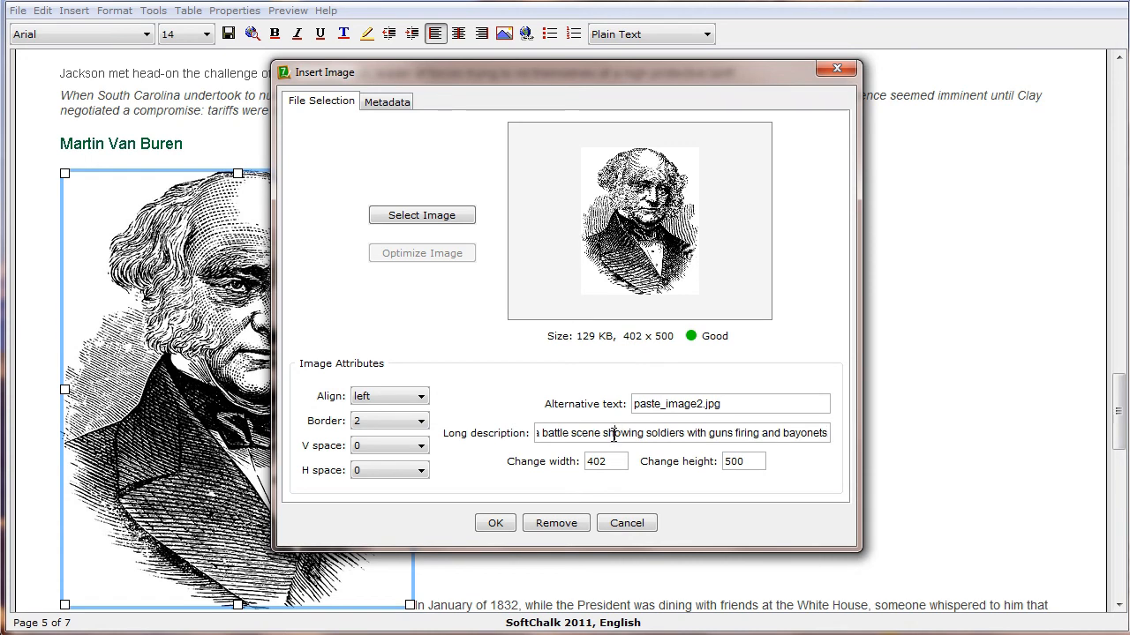
pyautogui.press('Home')
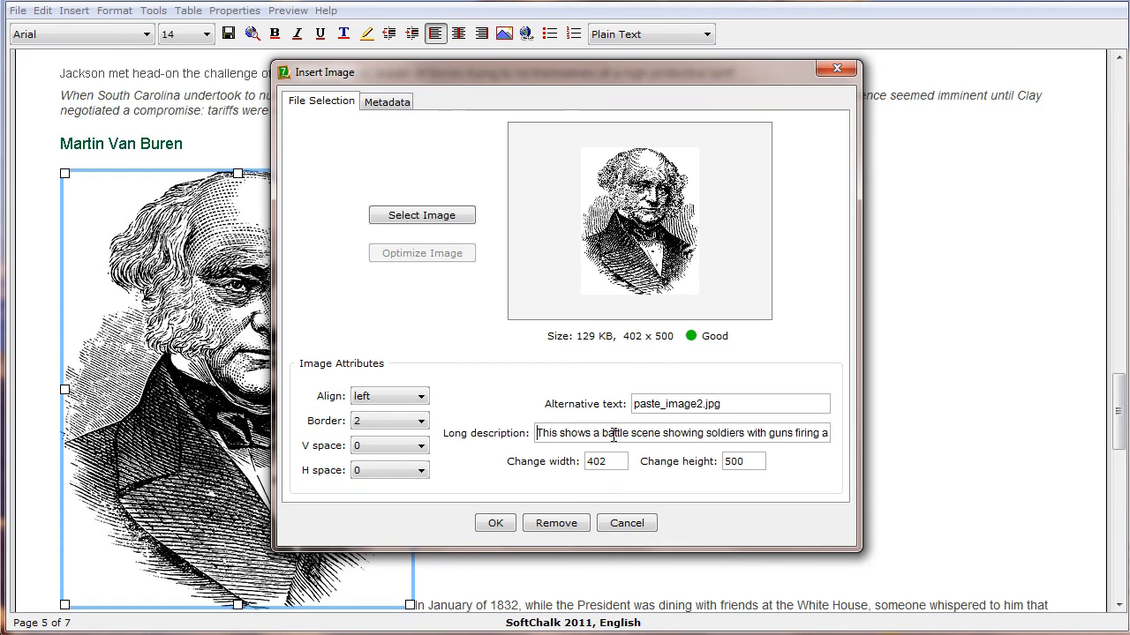
# Set the portrait's vertical and horizontal spacing to 10 and its height to 250, and apply the image changes
pyautogui.click(381, 446)
pyautogui.click(367, 605)
pyautogui.click(382, 470)
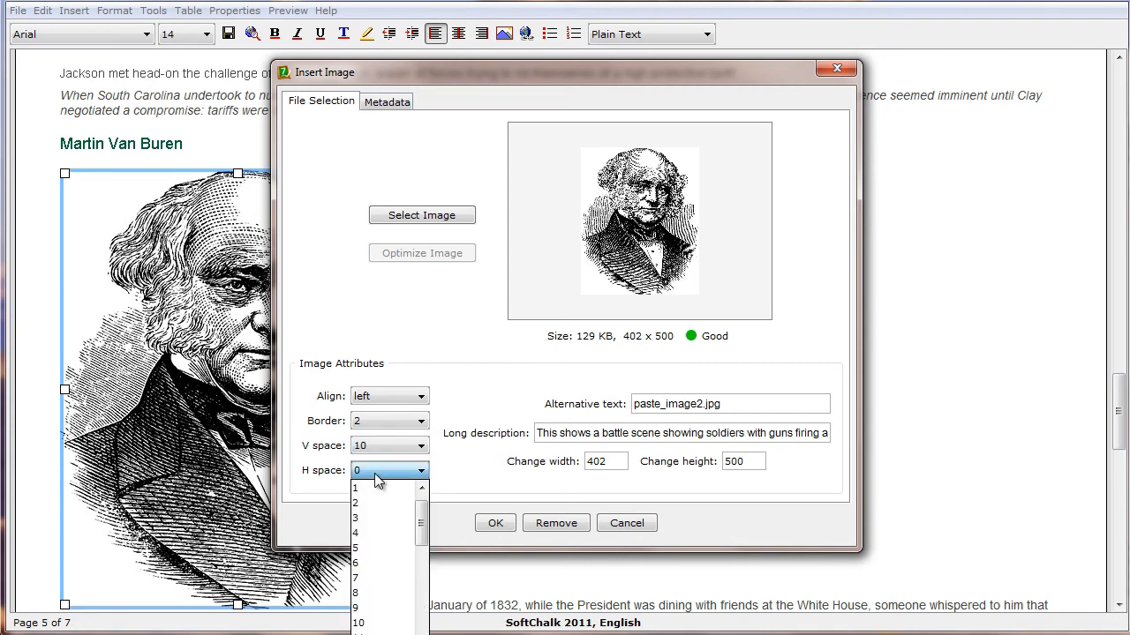
pyautogui.click(369, 624)
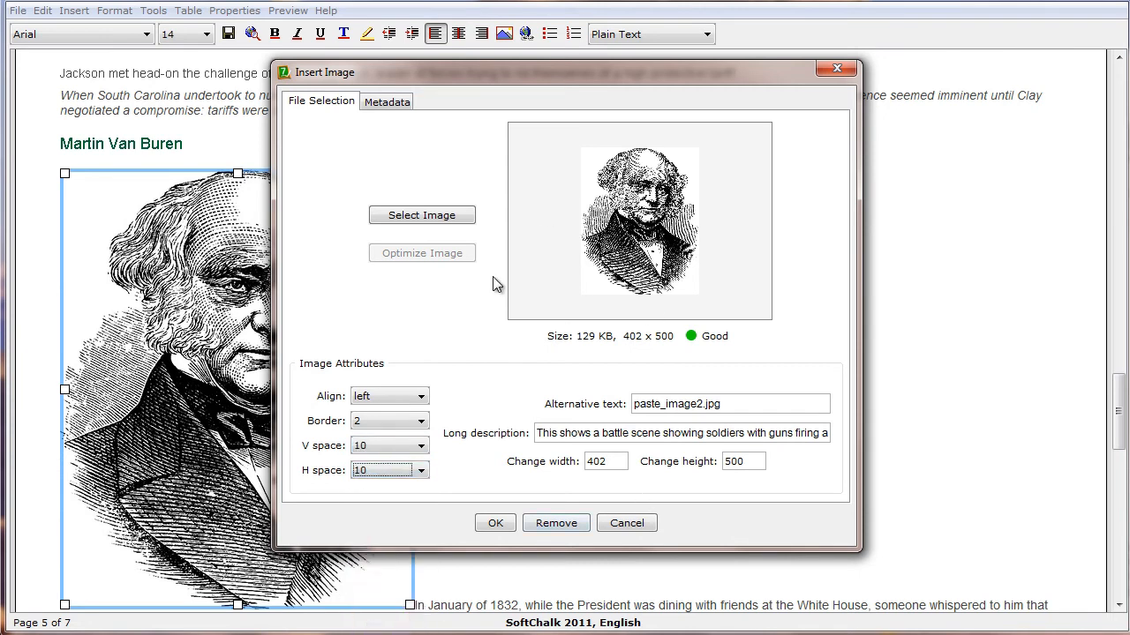
pyautogui.moveTo(750, 462); pyautogui.dragTo(724, 460)
pyautogui.write('250')
pyautogui.click(497, 523)
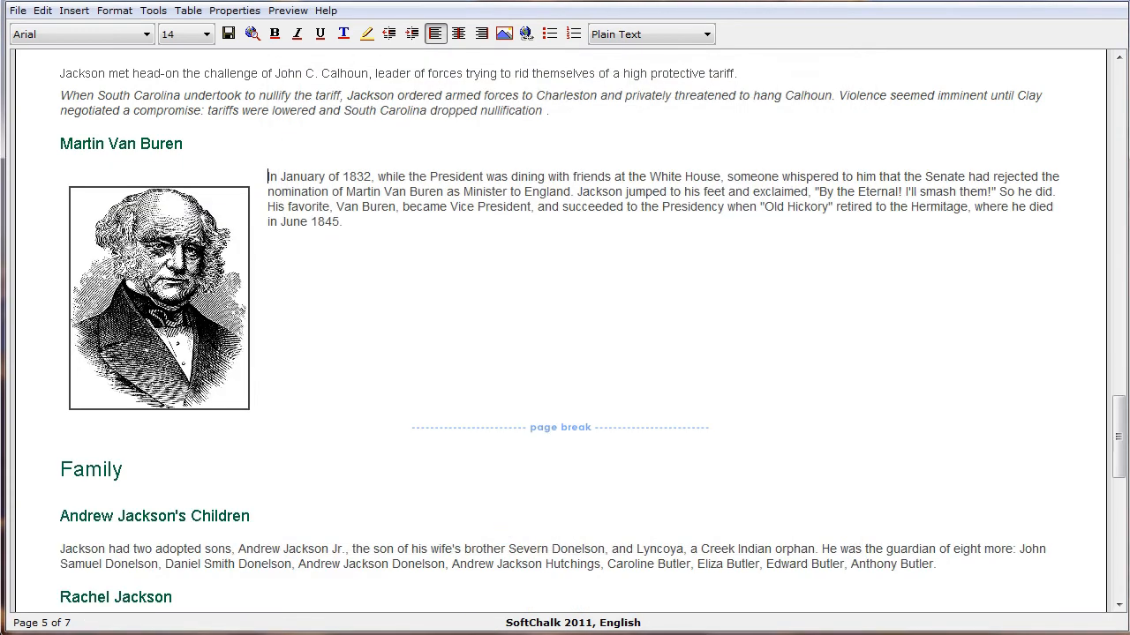
# Shrink the Martin Van Buren portrait directly on the page using its lower corner
pyautogui.click(131, 270)
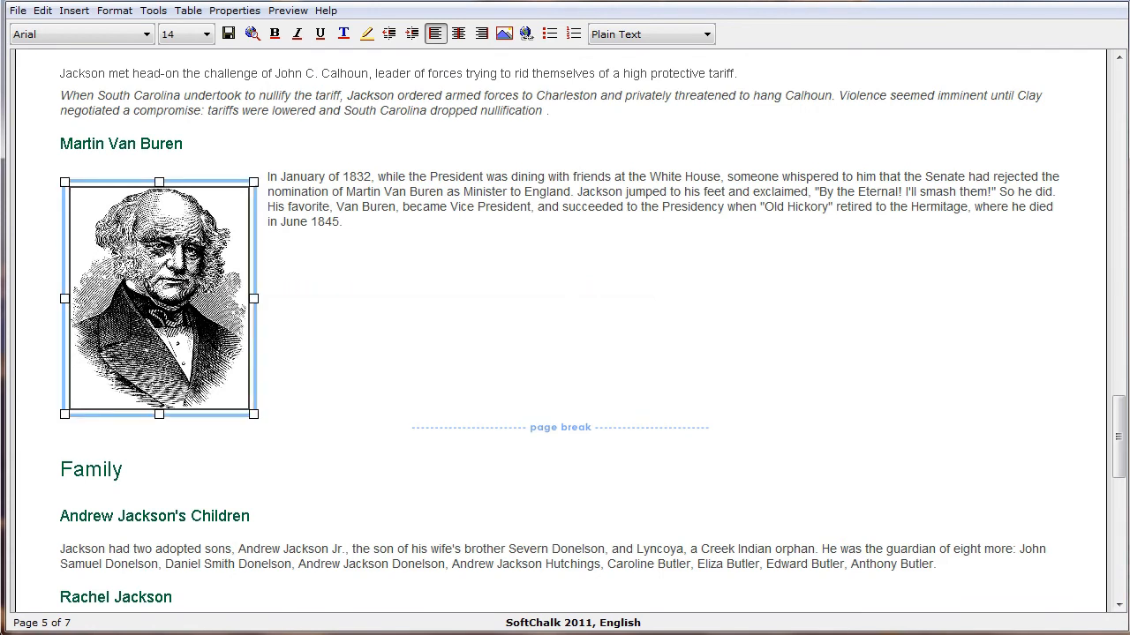
pyautogui.moveTo(250, 421); pyautogui.dragTo(152, 292)
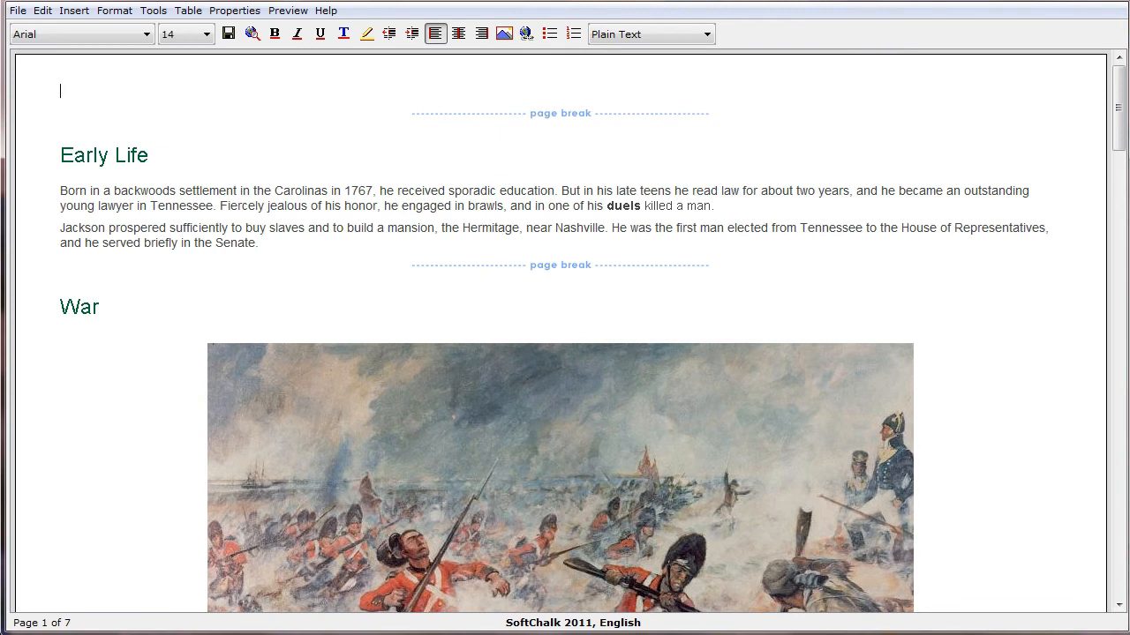
# Switch to the Word document and copy the first Introduction paragraph together with its Andrew Jackson portrait
pyautogui.click(247, 621)
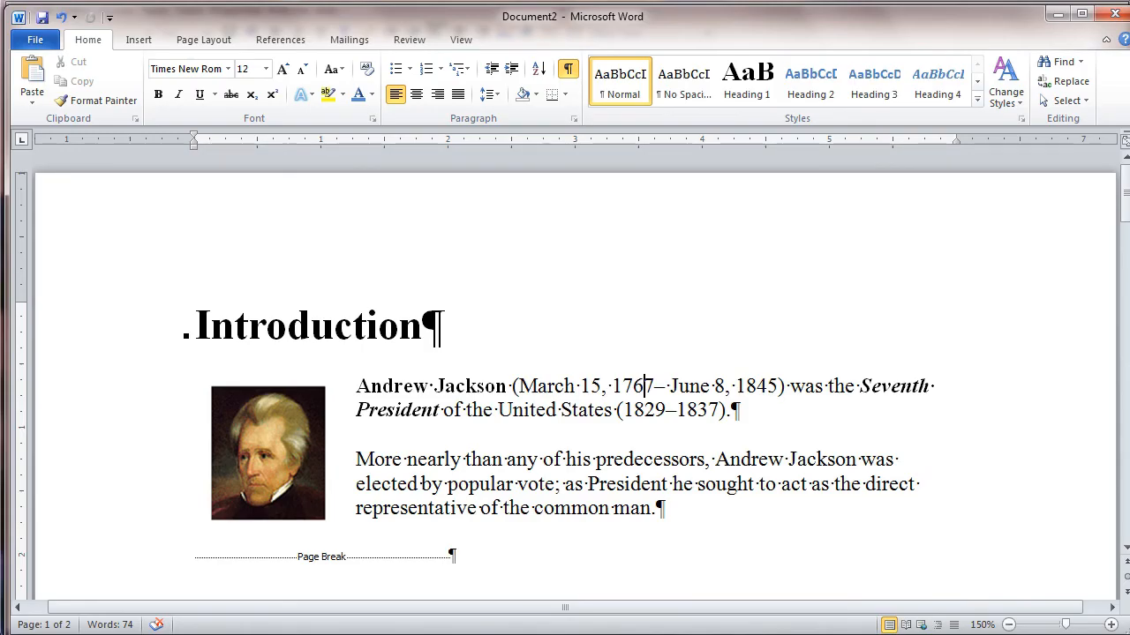
pyautogui.click(290, 433)
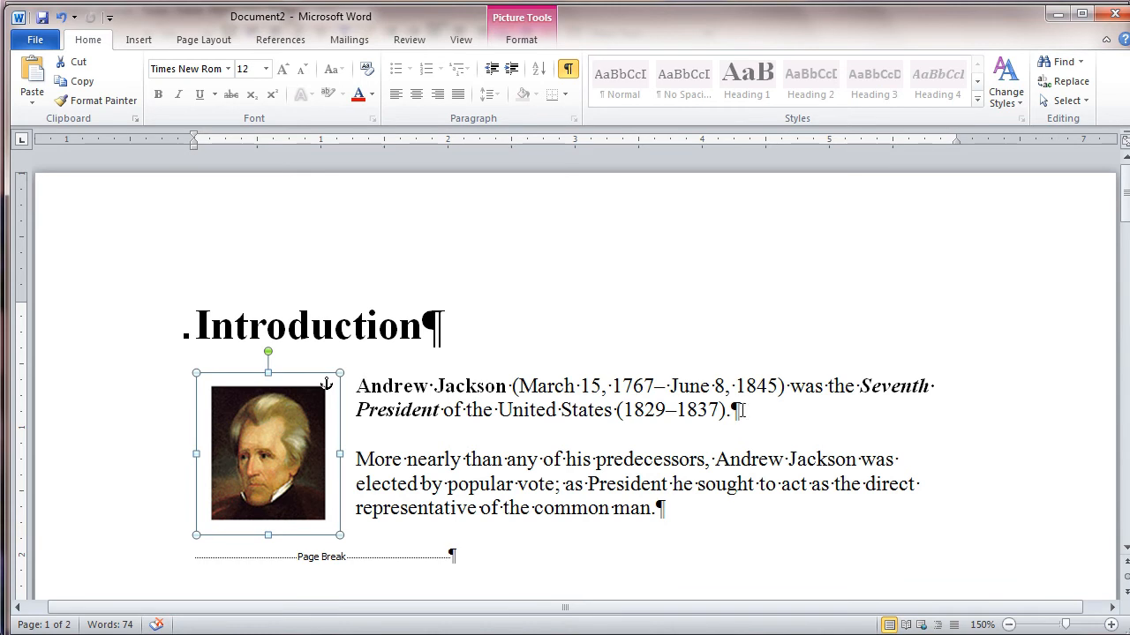
pyautogui.tripleClick(467, 392)
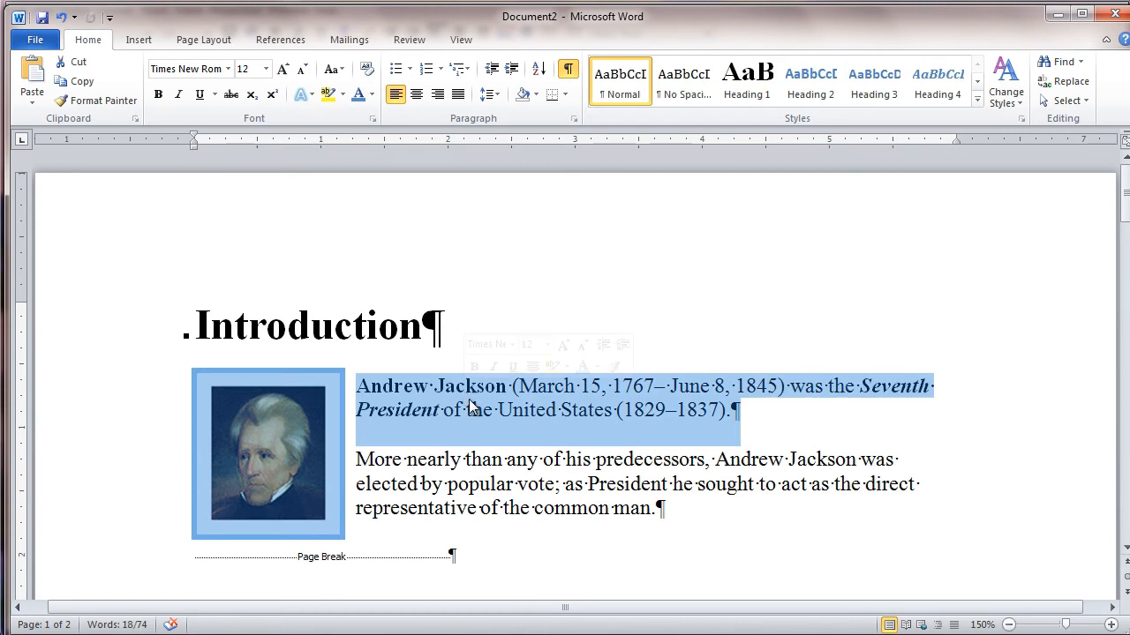
pyautogui.click(502, 474)
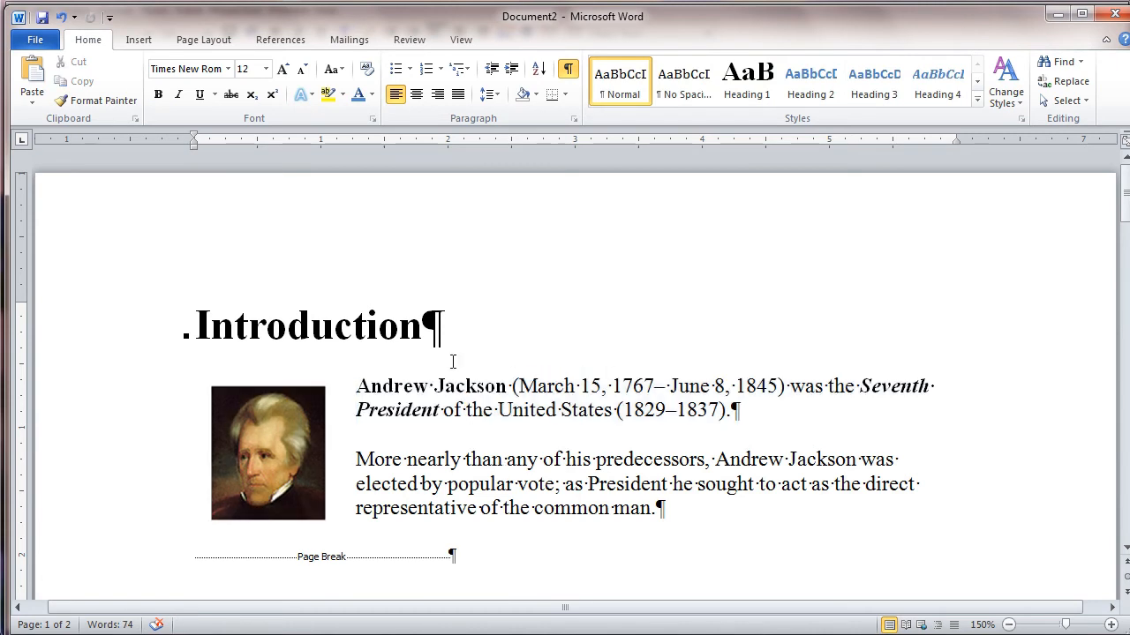
pyautogui.click(263, 395)
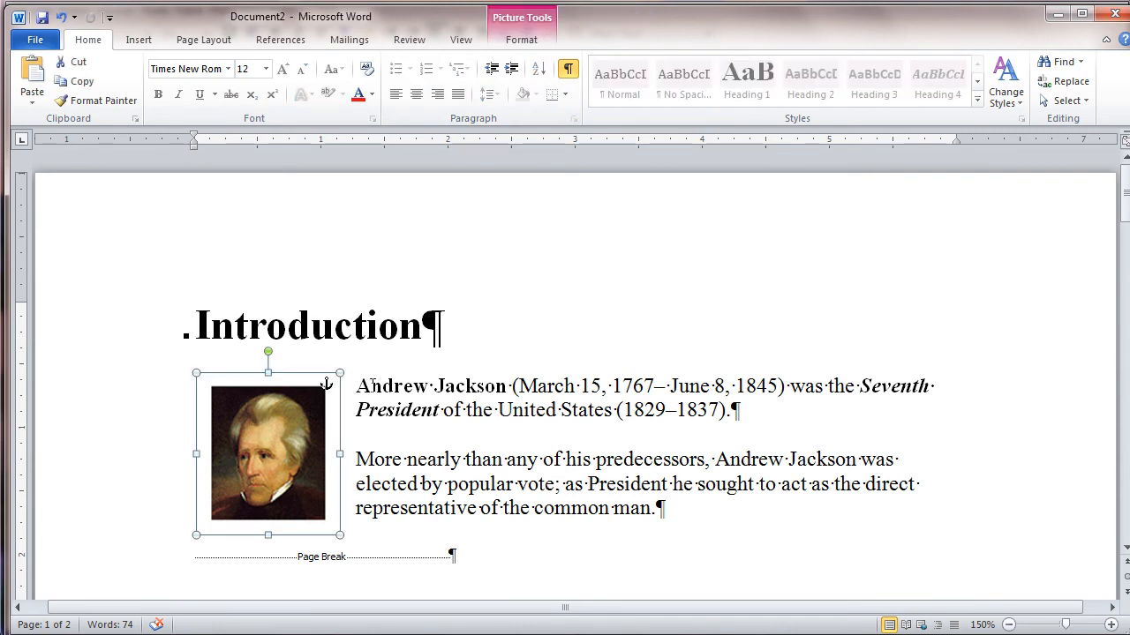
pyautogui.doubleClick(473, 387)
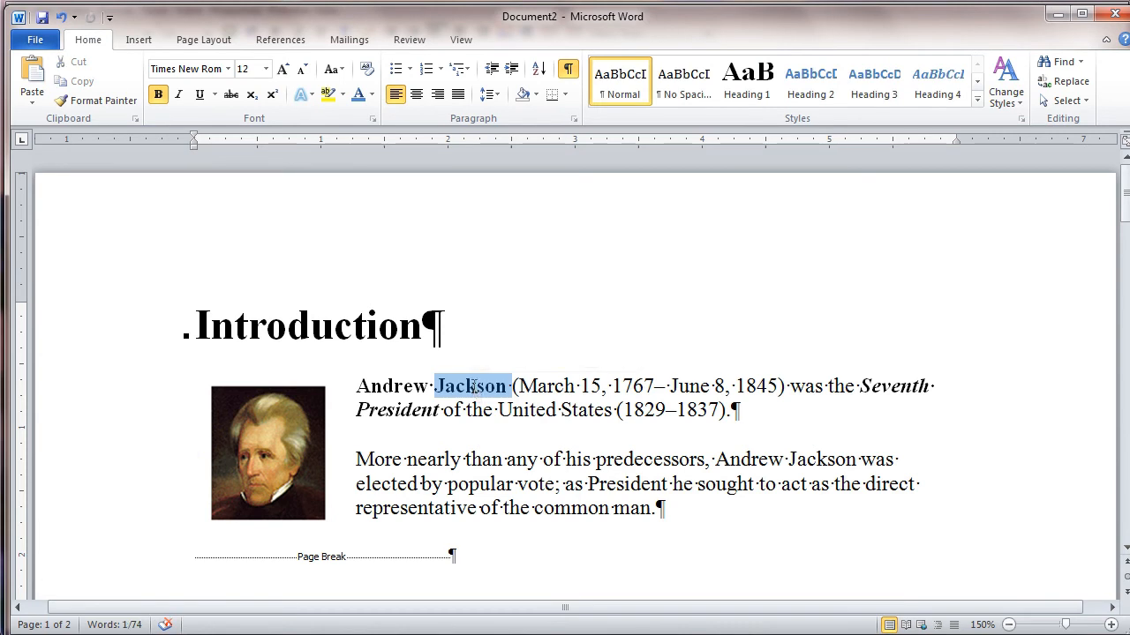
pyautogui.tripleClick(473, 387)
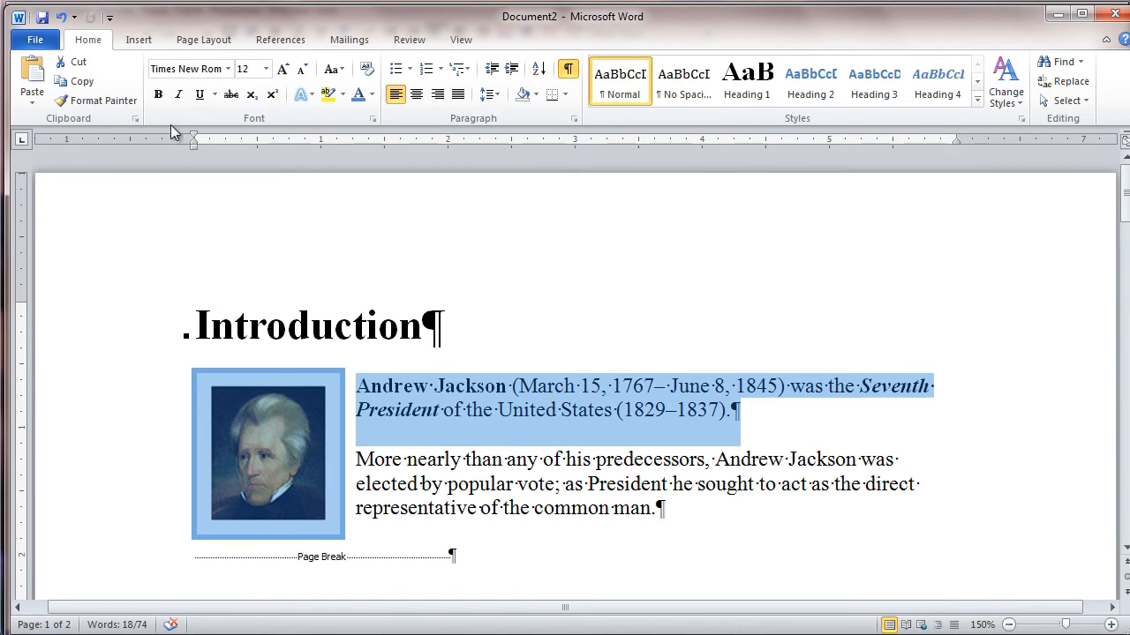
pyautogui.click(78, 82)
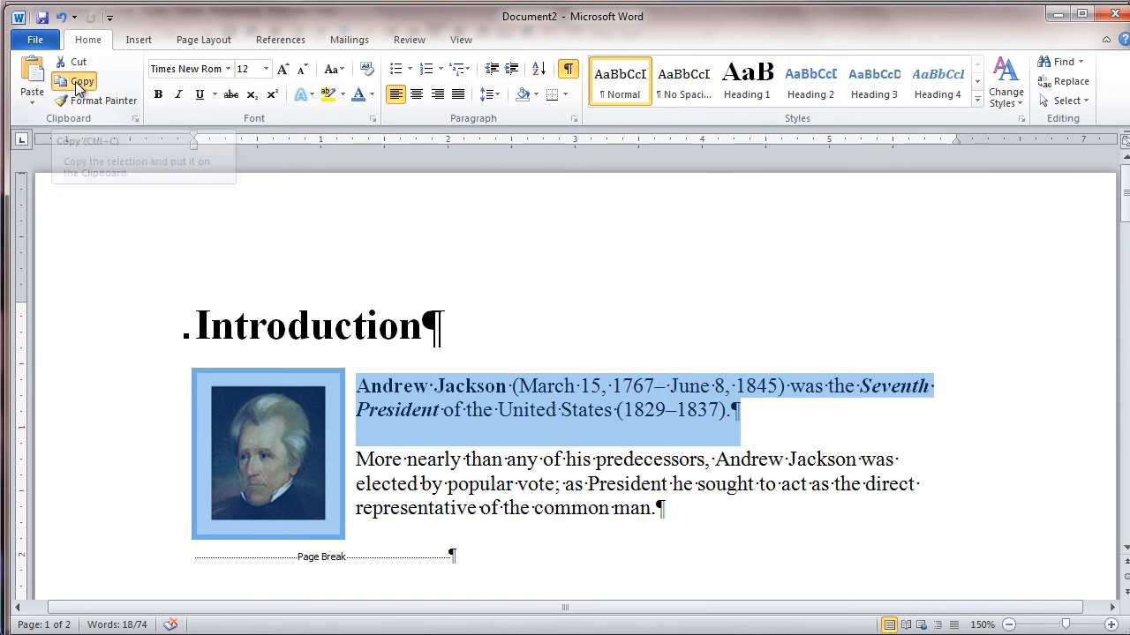
pyautogui.rightClick(468, 397)
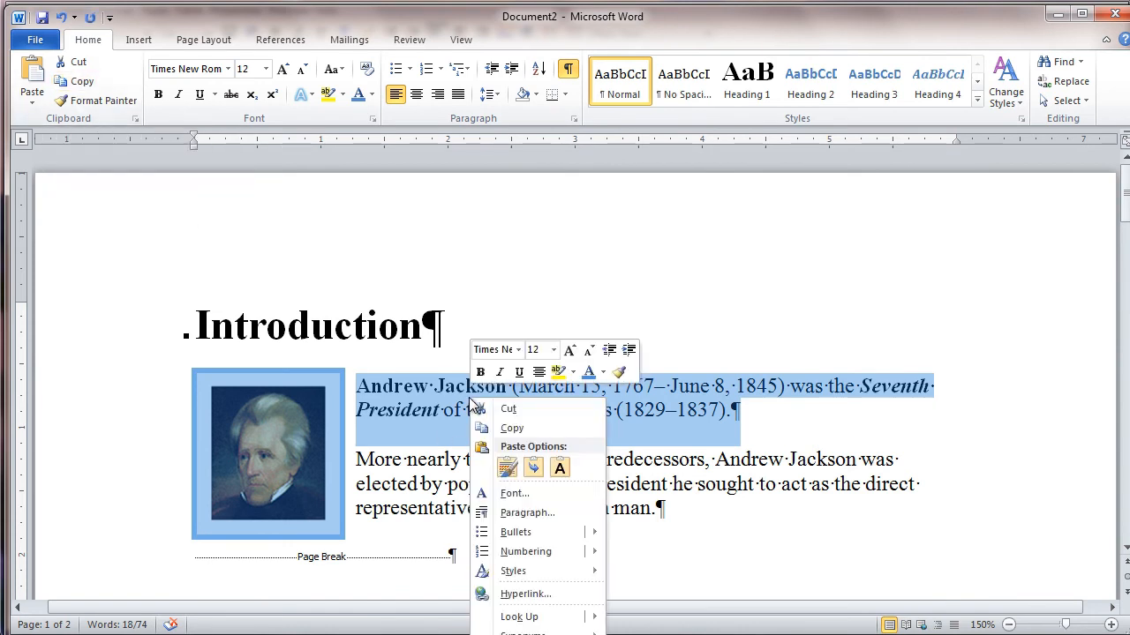
pyautogui.click(517, 430)
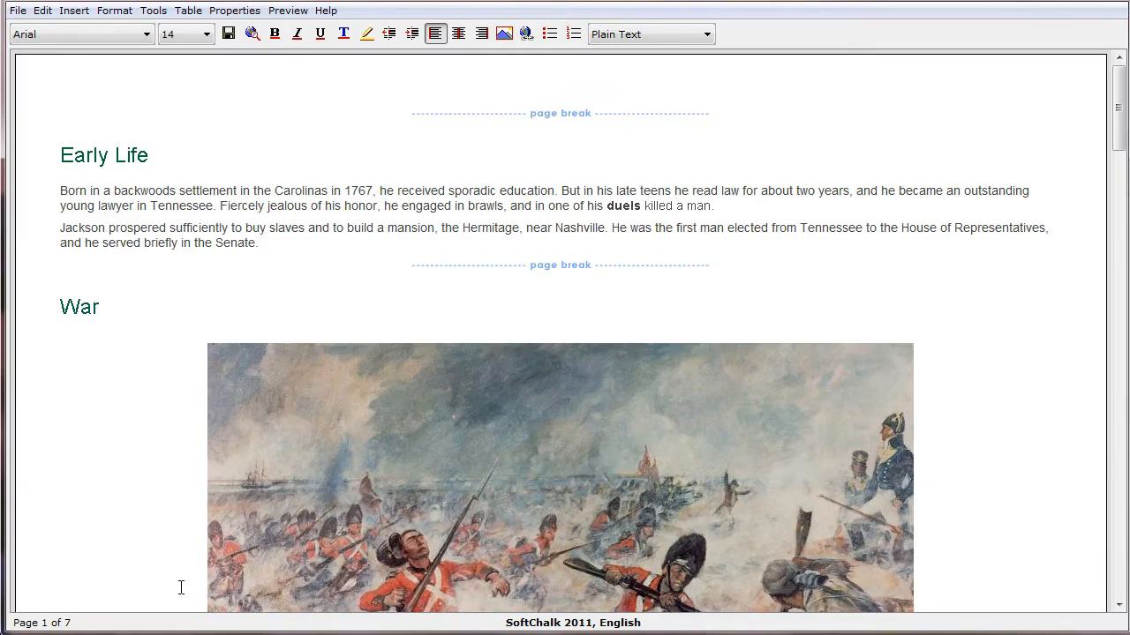
# Paste the copied Introduction paragraph and portrait into the empty first page of the SoftChalk lesson
pyautogui.click(43, 11)
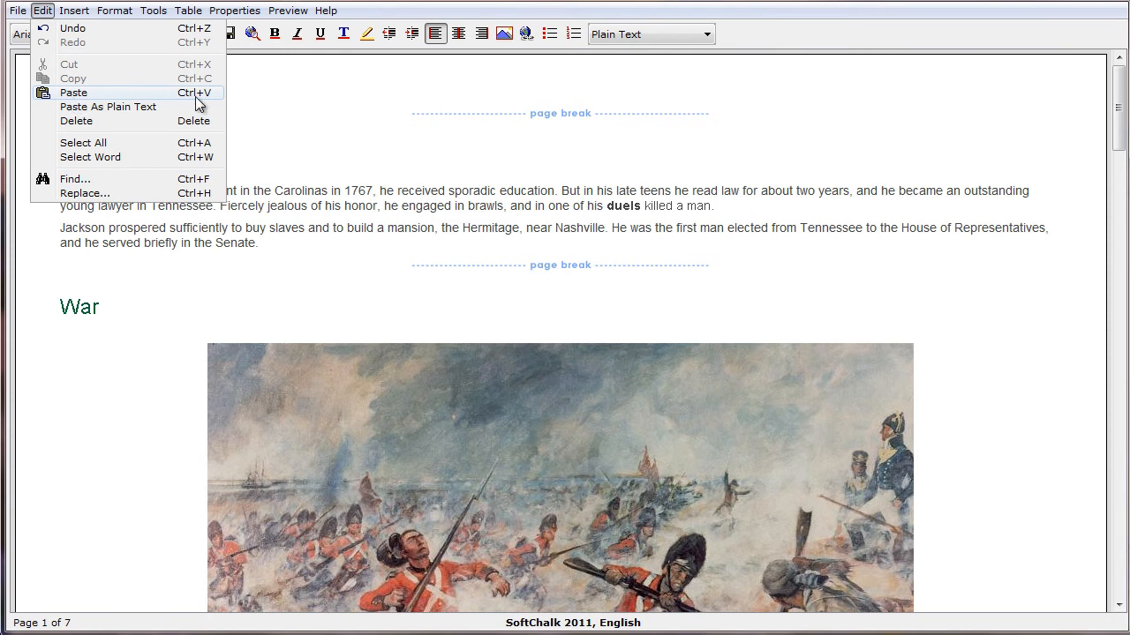
pyautogui.click(247, 68)
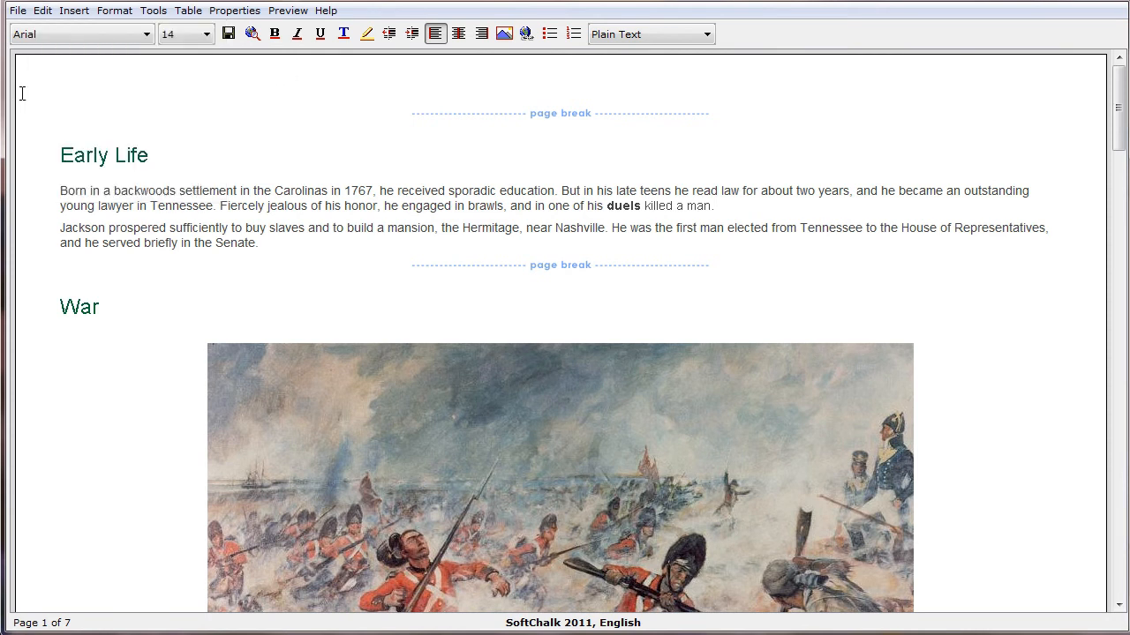
pyautogui.rightClick(64, 85)
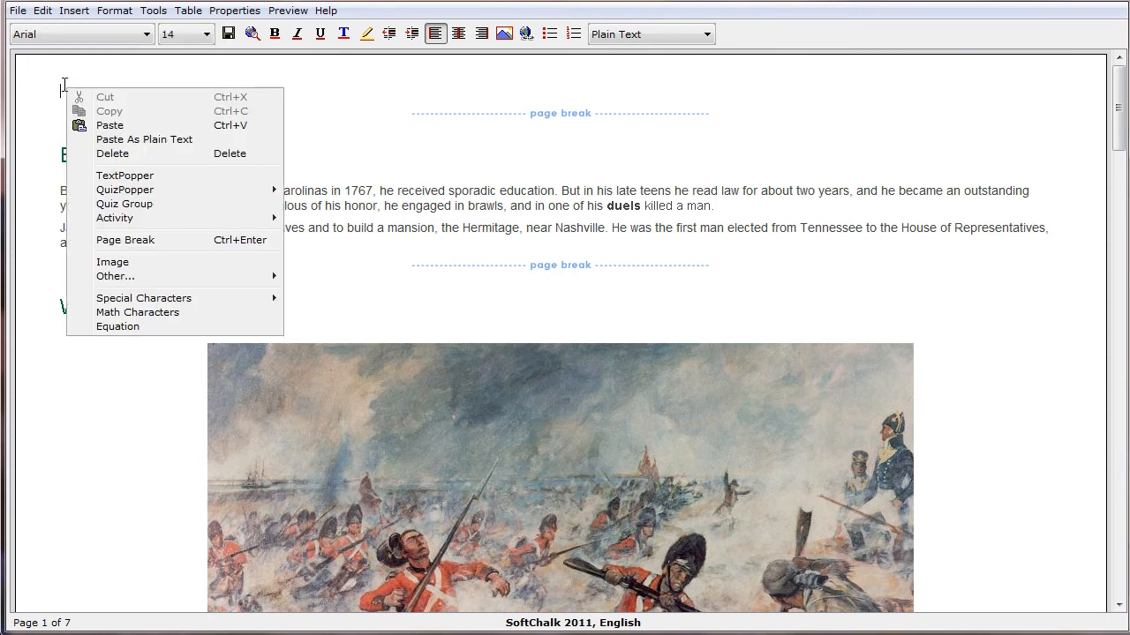
pyautogui.click(110, 125)
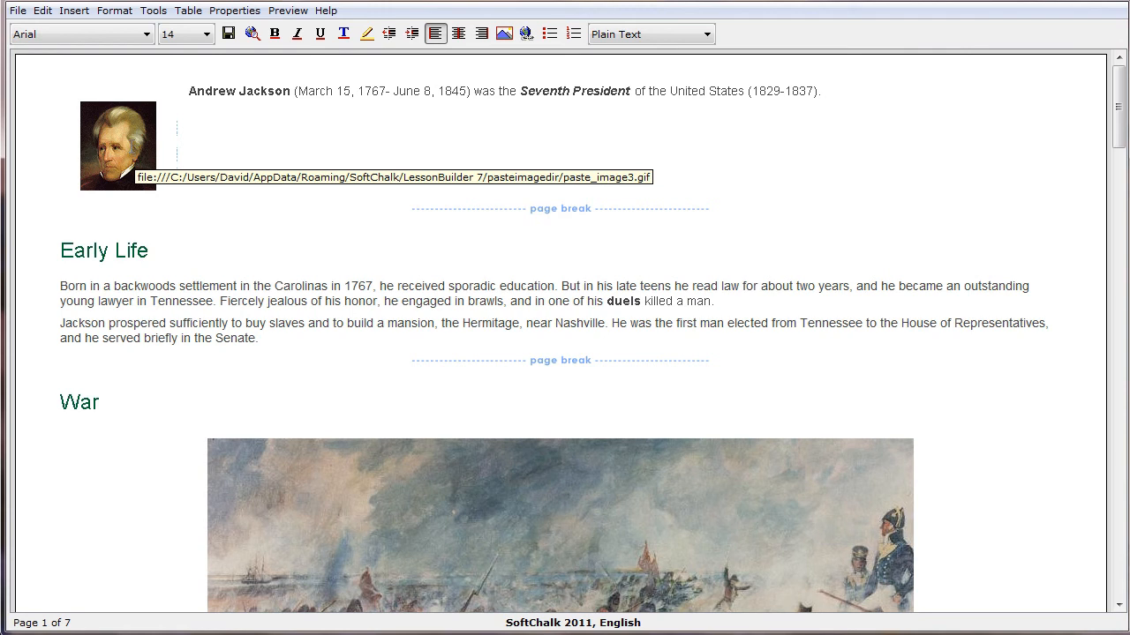
# Modify the pasted Andrew Jackson portrait with horizontal spacing 0 and the copied paragraph as its long description, and apply the changes
pyautogui.rightClick(124, 136)
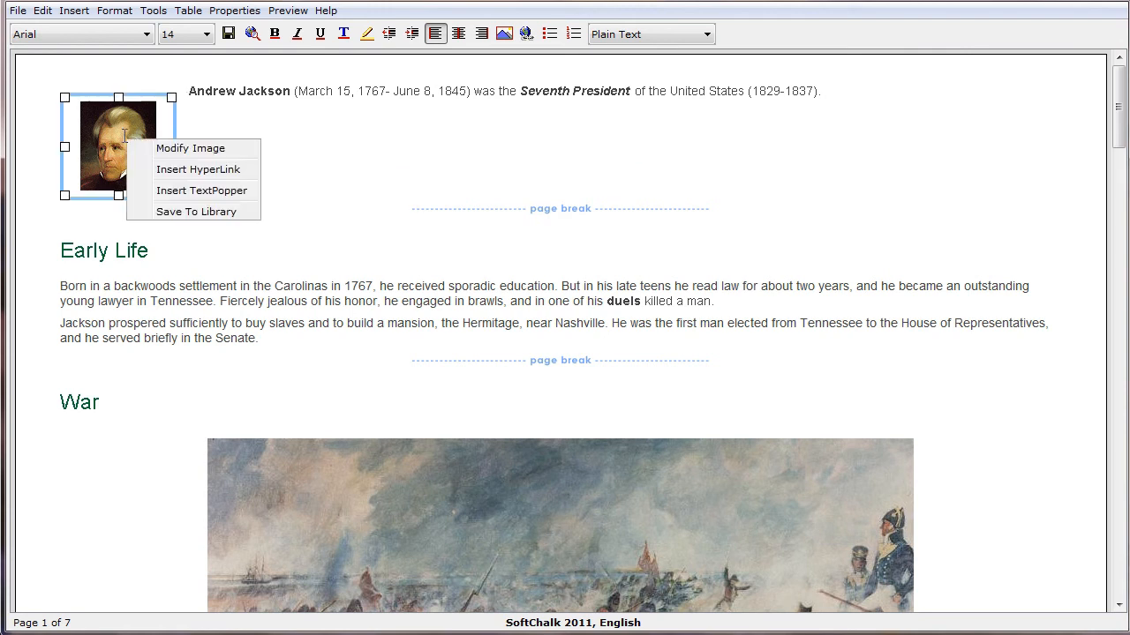
pyautogui.click(177, 149)
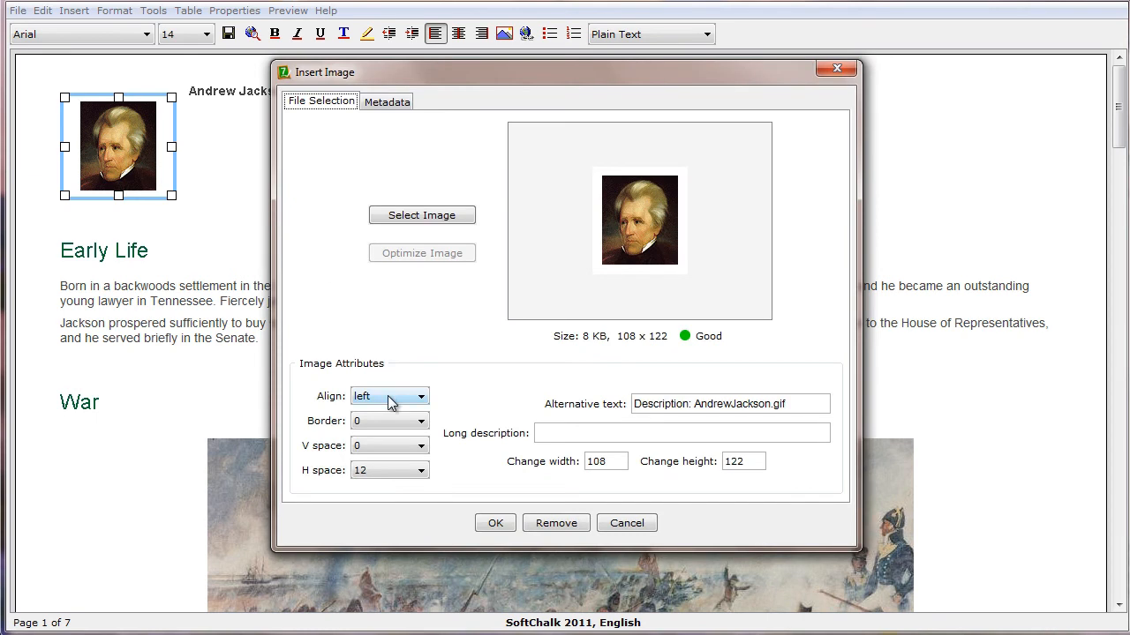
pyautogui.click(380, 468)
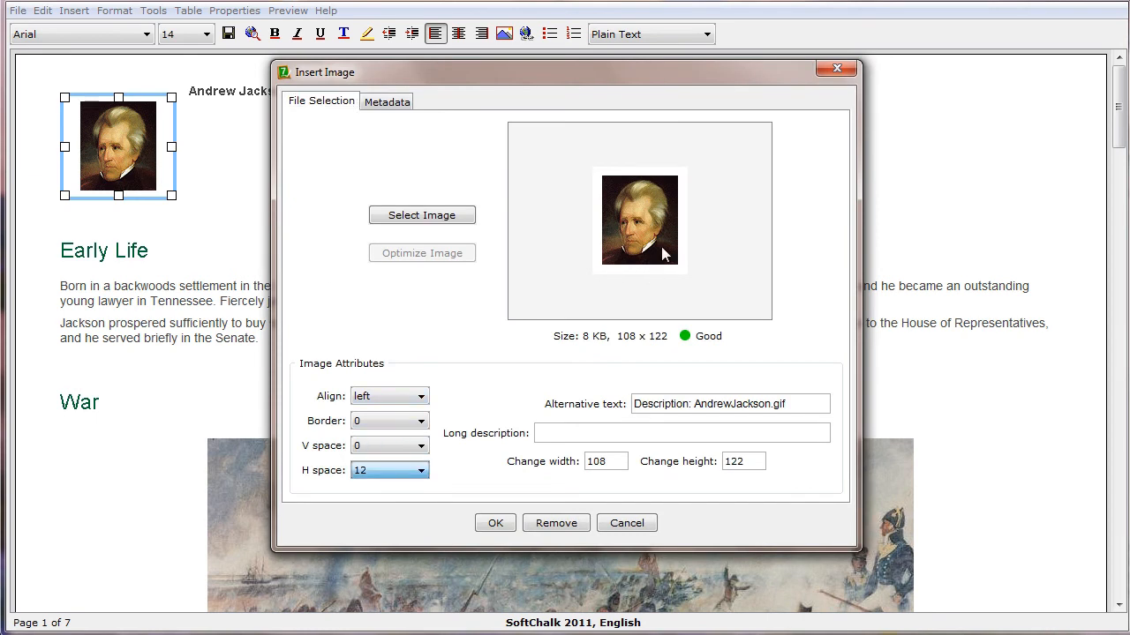
pyautogui.click(406, 472)
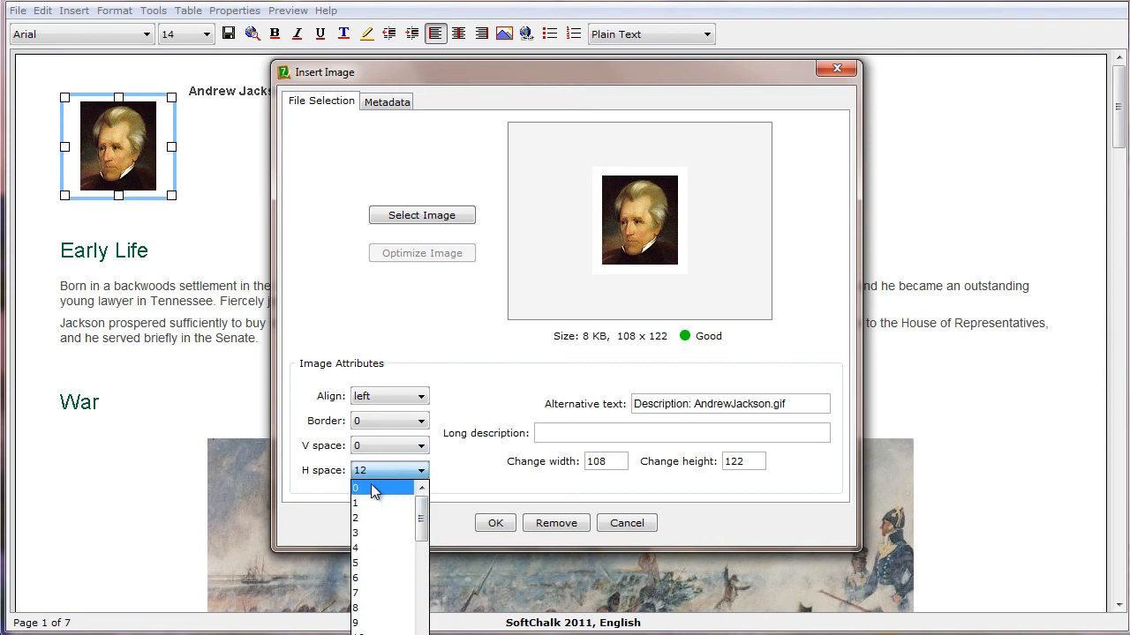
pyautogui.click(373, 488)
pyautogui.click(556, 430)
pyautogui.hotkey('ctrl', 'v')
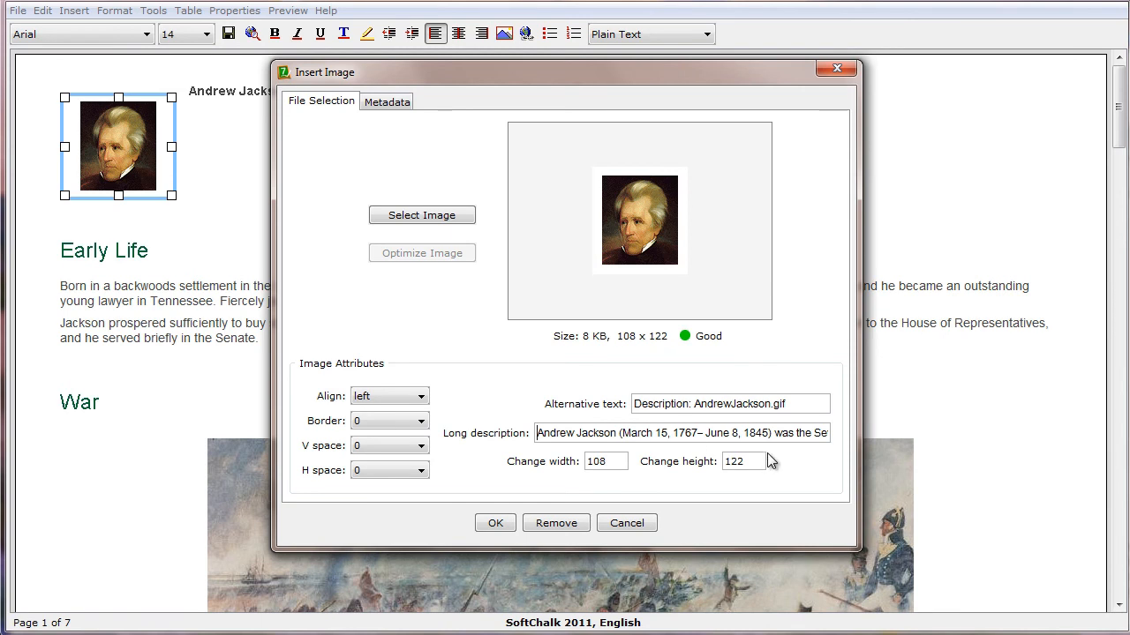
pyautogui.click(499, 528)
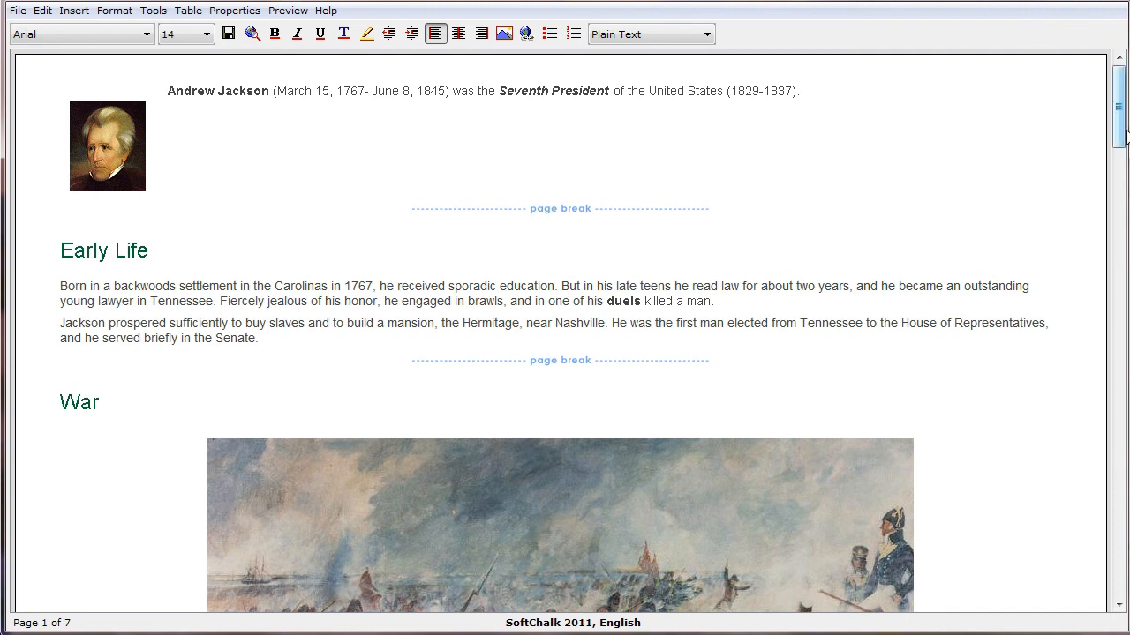
# Copy the whole Equations section, from its heading through the Fourier Series equation, in the Word document
pyautogui.moveTo(1121, 129); pyautogui.dragTo(1121, 134)
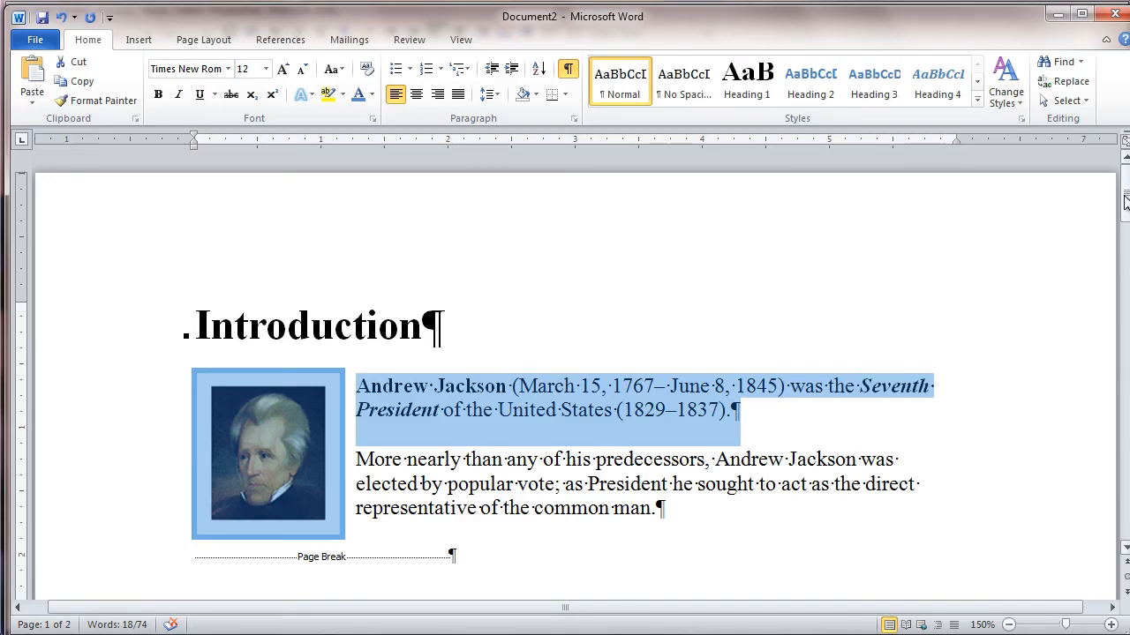
pyautogui.moveTo(1123, 199); pyautogui.dragTo(1124, 382)
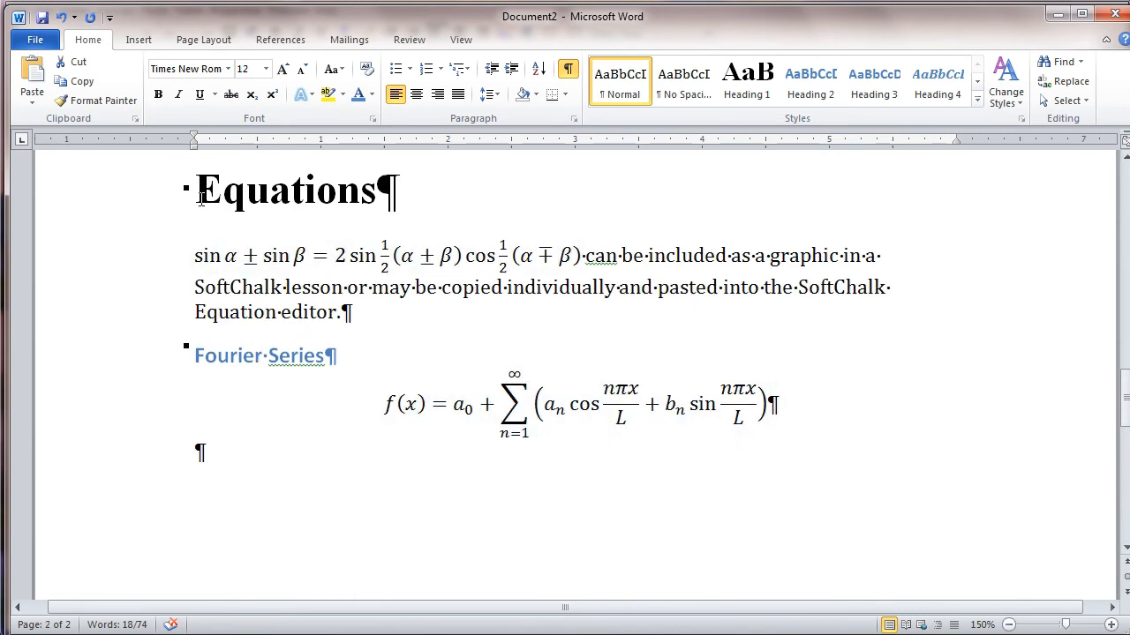
pyautogui.moveTo(190, 189); pyautogui.dragTo(794, 417)
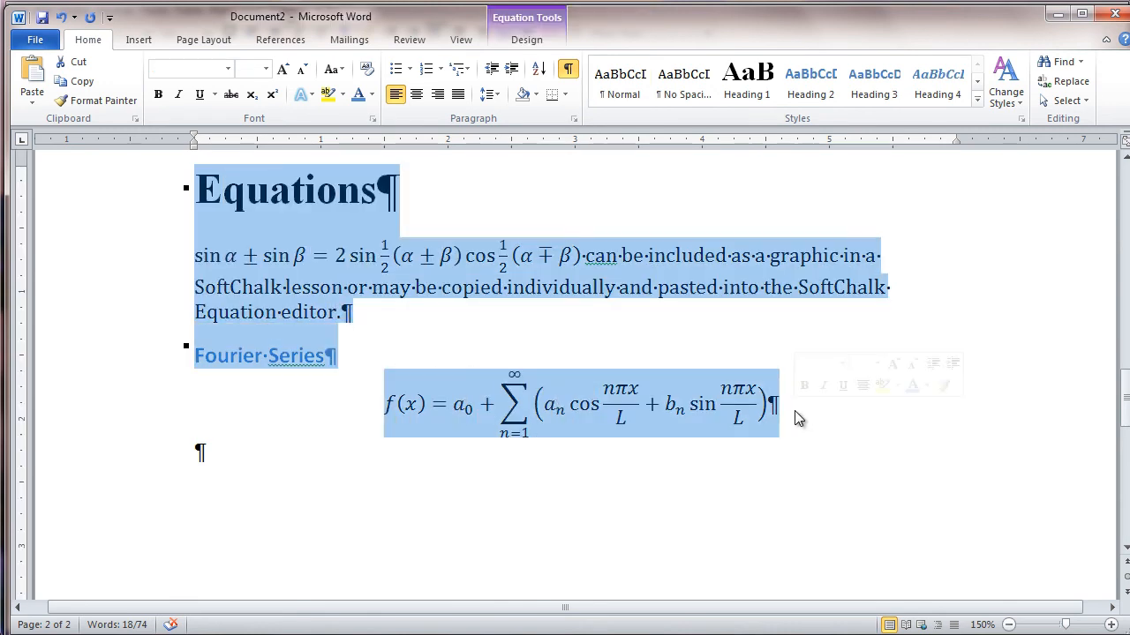
pyautogui.click(79, 82)
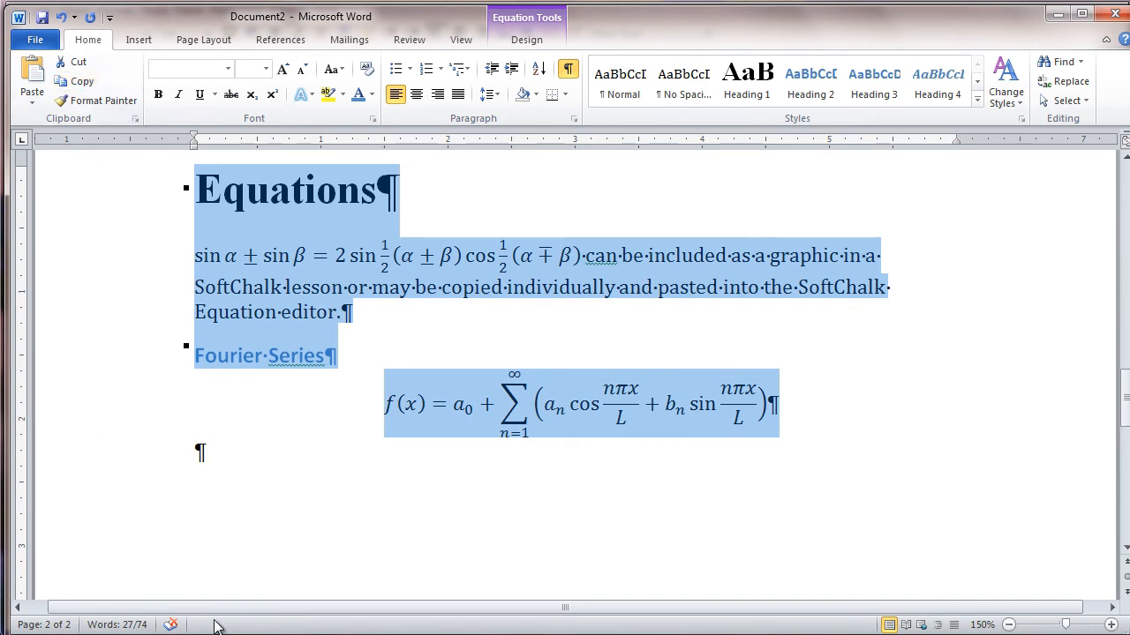
# Switch to the SoftChalk lesson and paste the copied Equations section after the last page break
pyautogui.click(156, 634)
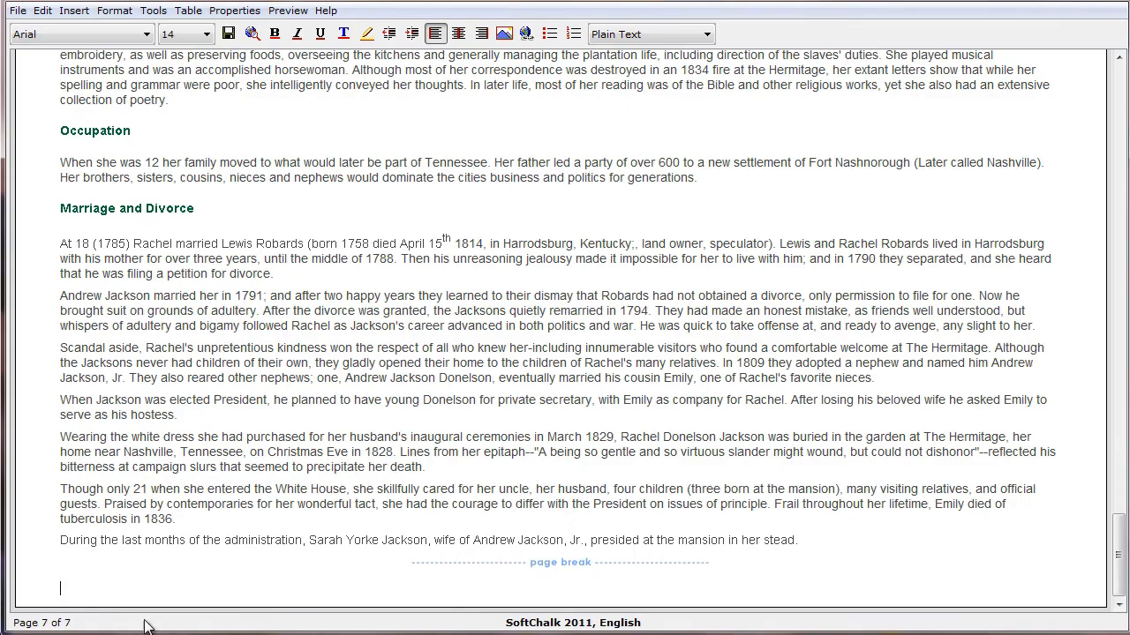
pyautogui.rightClick(61, 587)
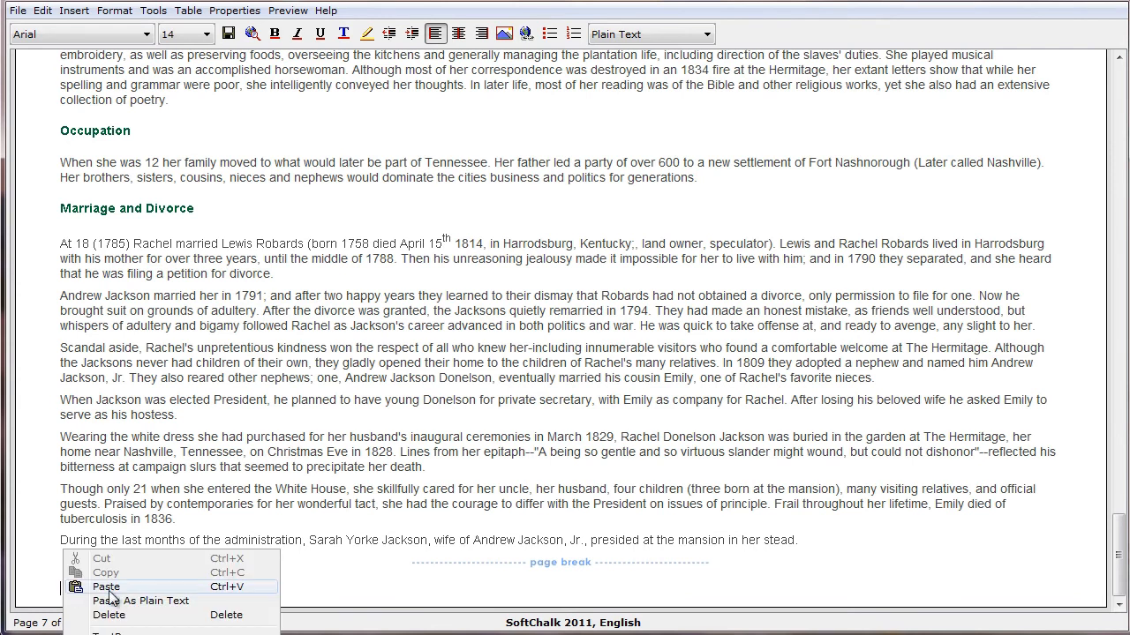
pyautogui.click(104, 589)
pyautogui.scroll(-3, 256, 591)
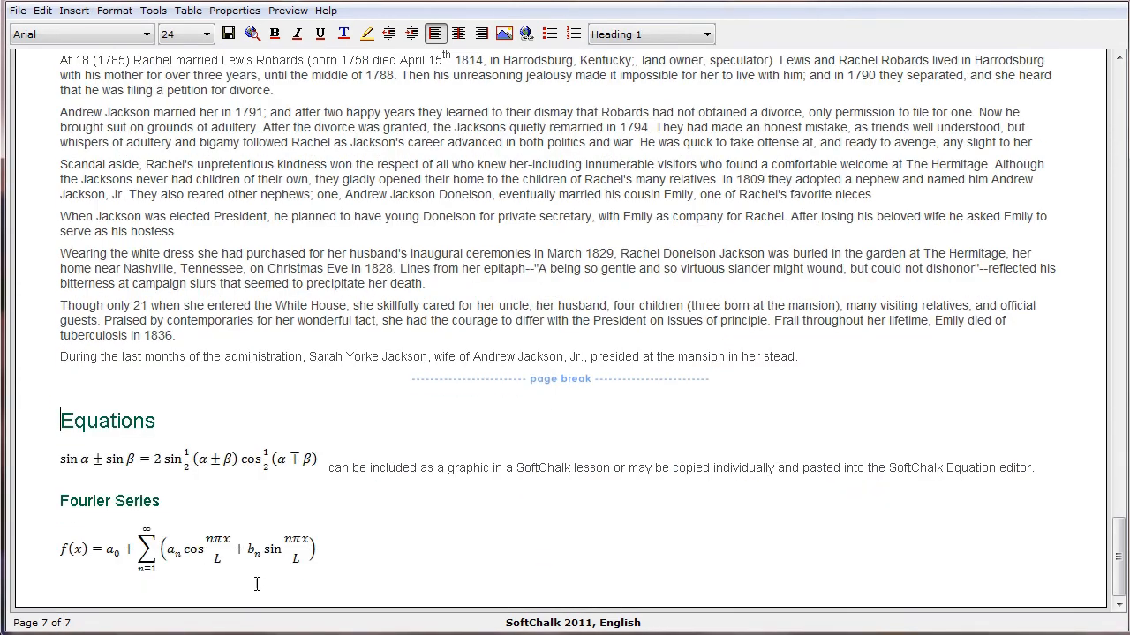
# Check the image attributes of the pasted sine equation and the pasted Fourier Series equation
pyautogui.click(251, 452)
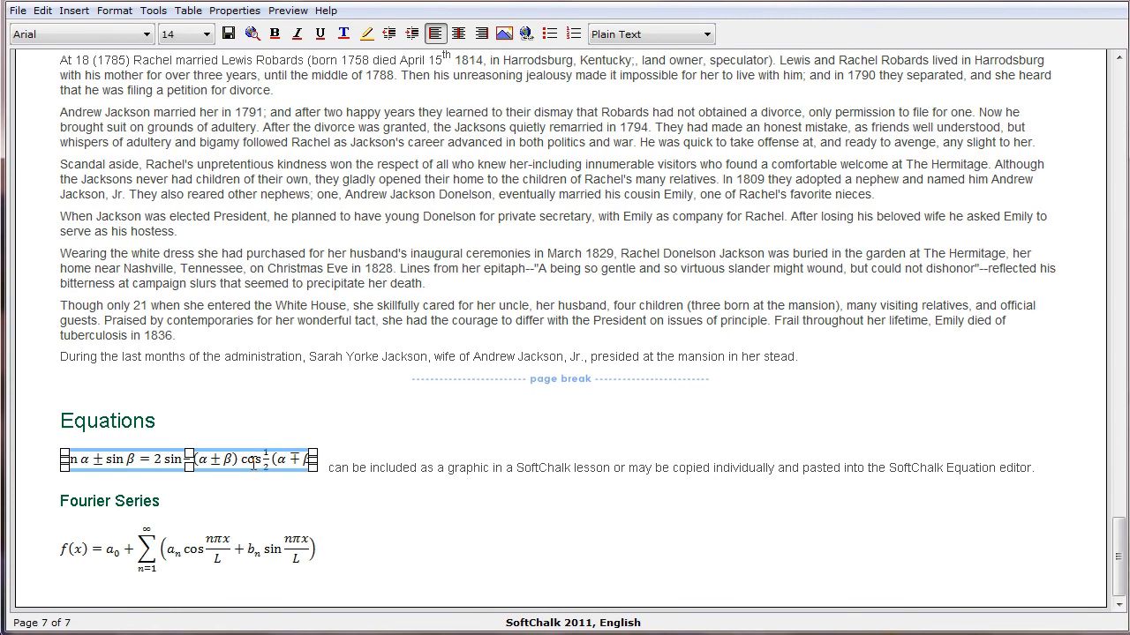
pyautogui.rightClick(256, 468)
pyautogui.click(347, 475)
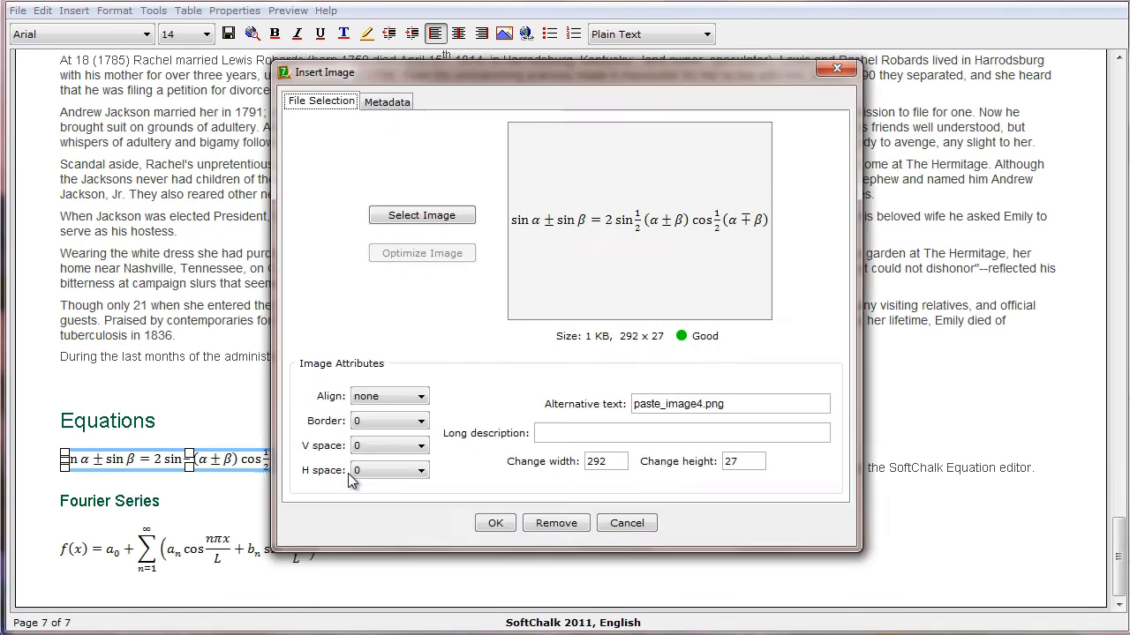
pyautogui.click(495, 524)
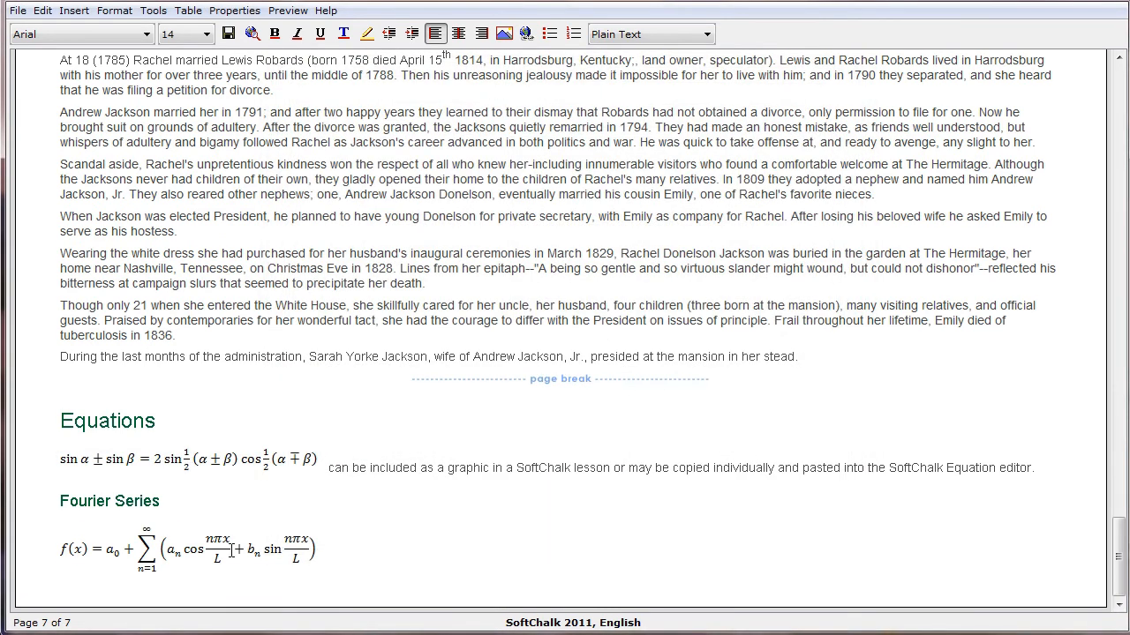
pyautogui.click(237, 554)
pyautogui.rightClick(236, 555)
pyautogui.click(289, 565)
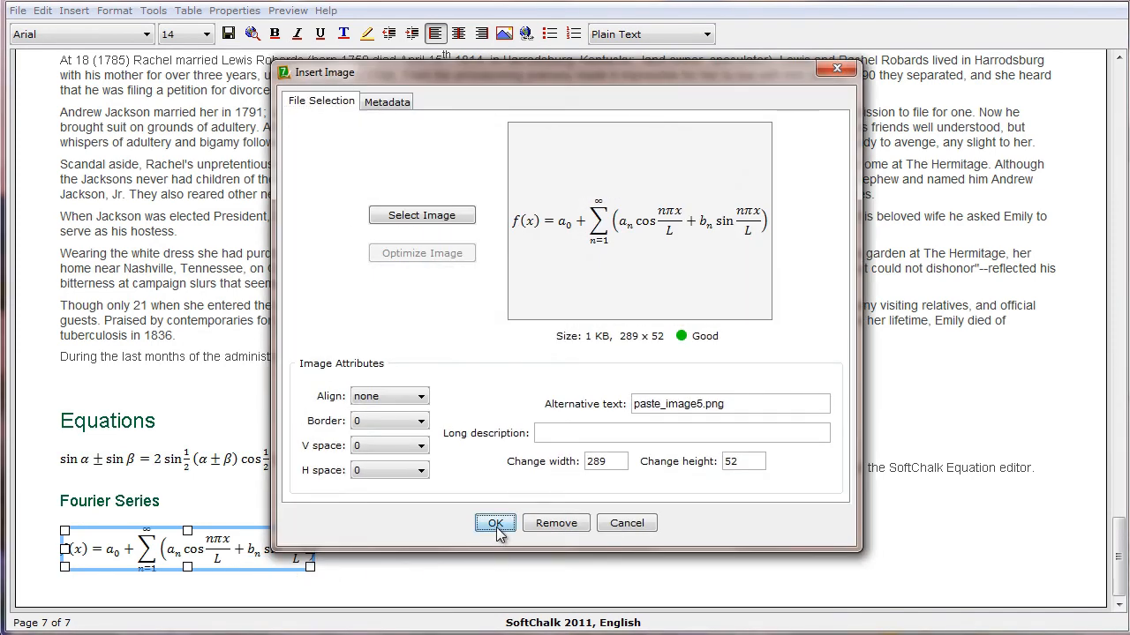
pyautogui.click(496, 527)
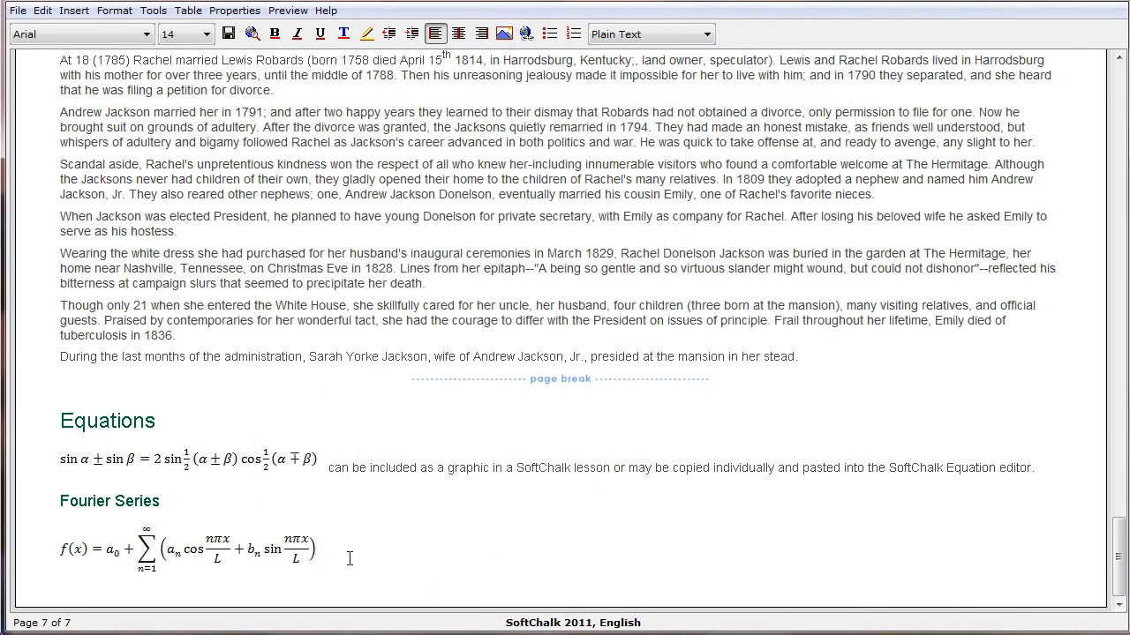
# Add a line below the lesson's Fourier equation, then configure Word's equation options to copy MathML to the clipboard as plain text
pyautogui.press('Return')
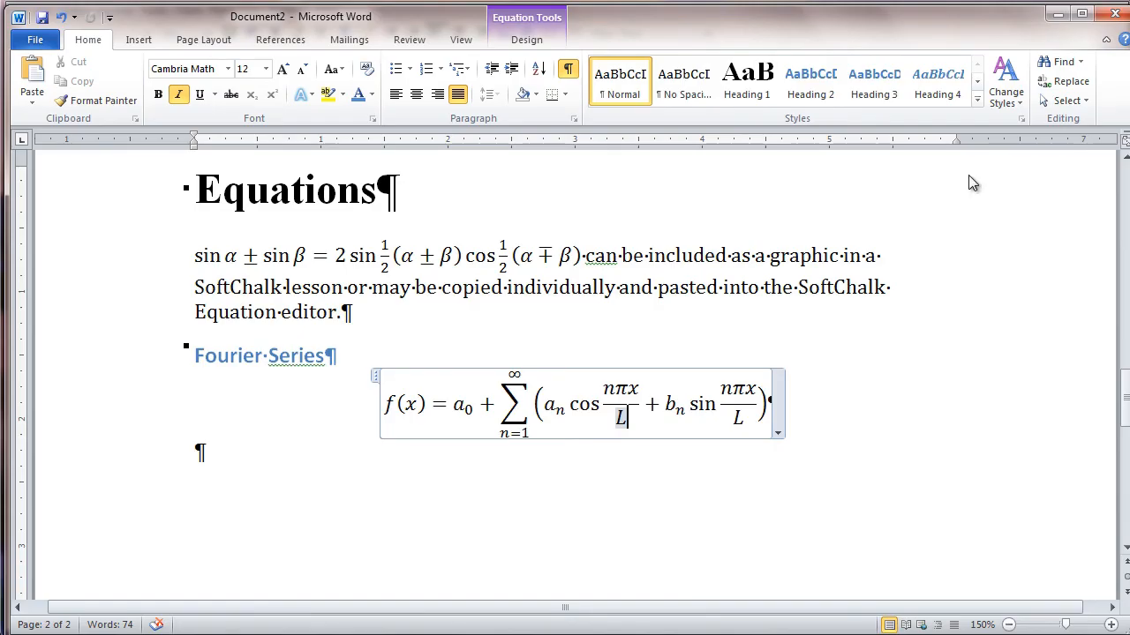
pyautogui.click(521, 41)
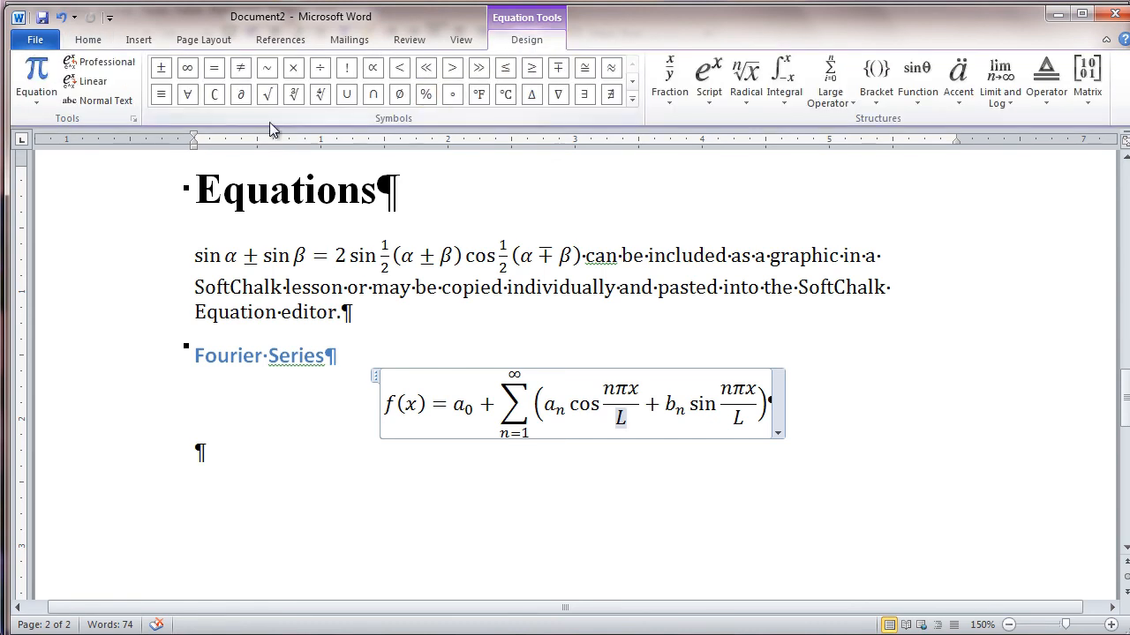
pyautogui.click(134, 120)
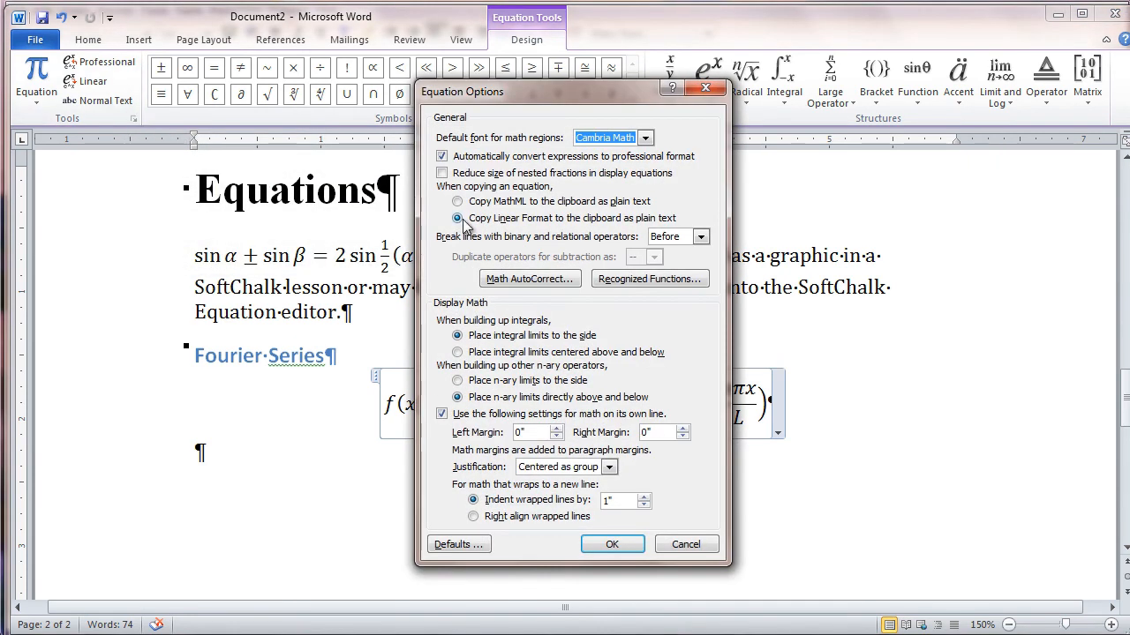
pyautogui.click(458, 202)
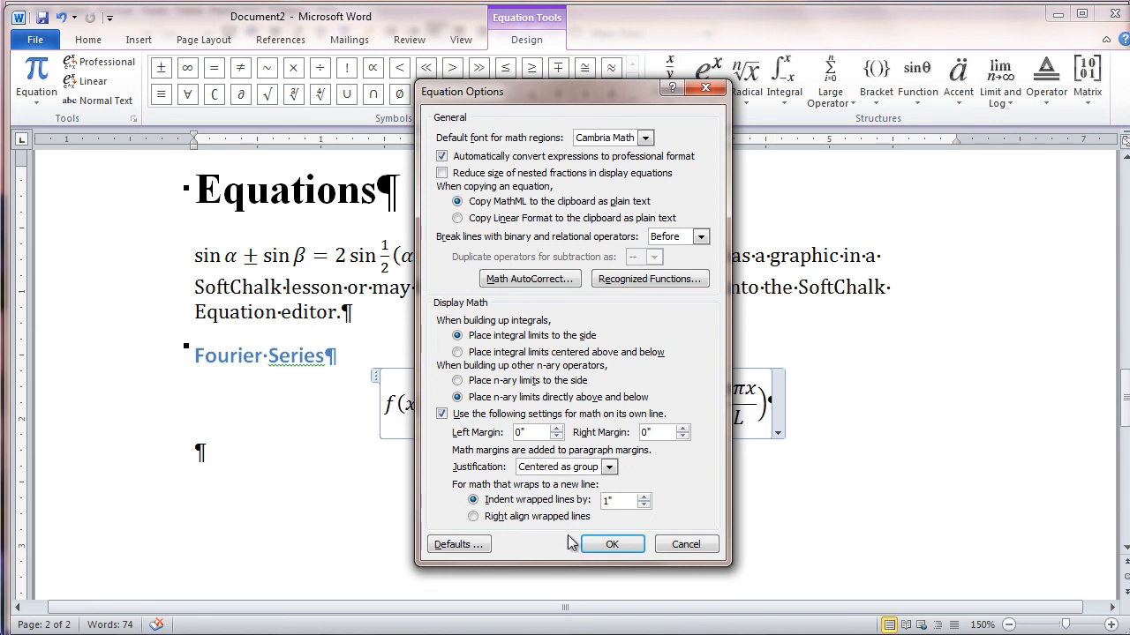
pyautogui.click(609, 545)
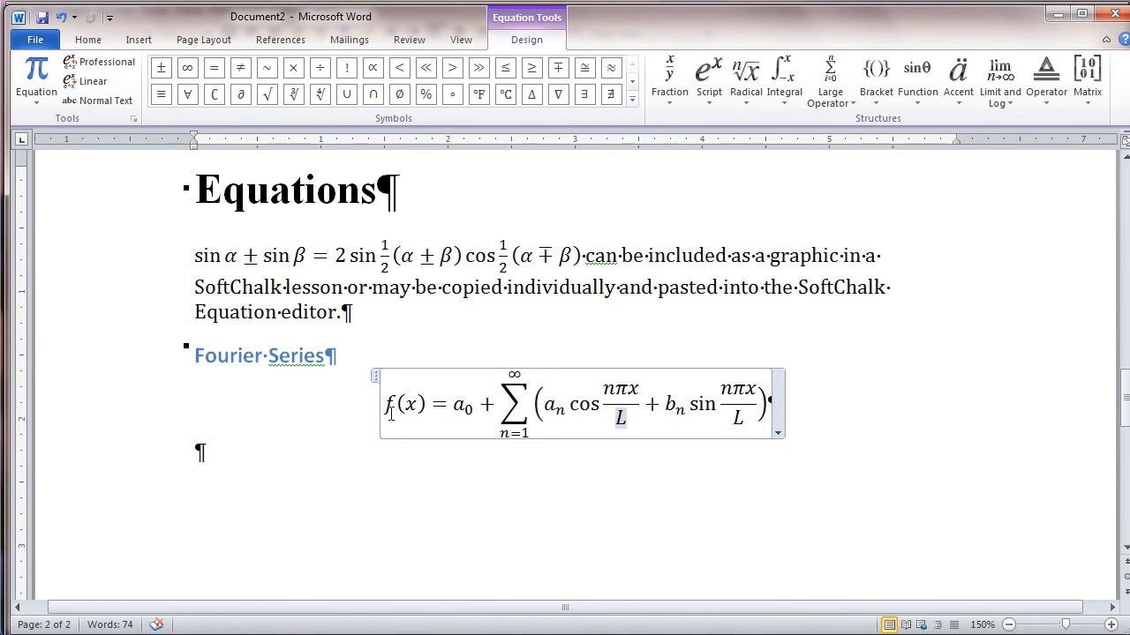
# Select the complete Fourier Series equation in the Word document
pyautogui.moveTo(386, 399); pyautogui.dragTo(643, 415)
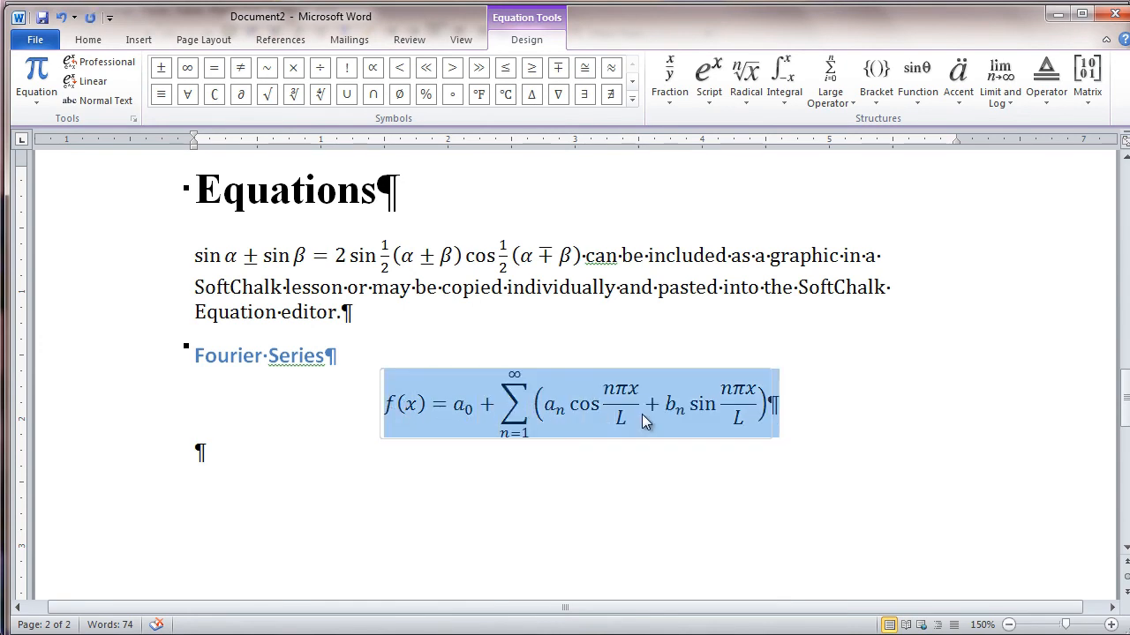